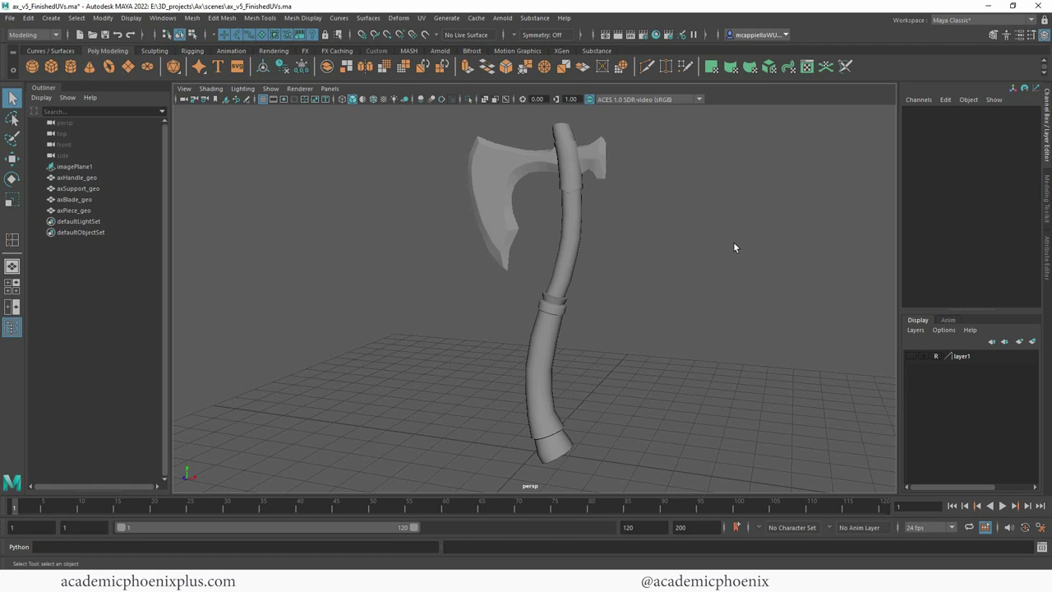
Inspect the UV layout of all four axe meshes in the UV Editor and close it with the UV Toolkit.
middle_click_drag(708, 160, 707, 160, "alt")
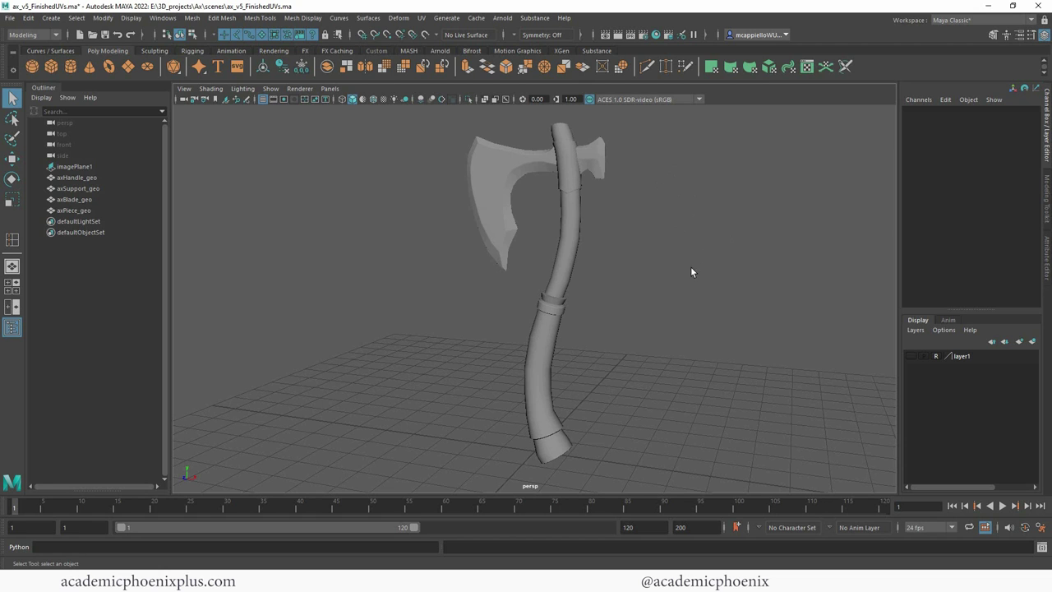
mouse_move(599, 266)
left_mouse_down("alt")
mouse_move(681, 261)
mouse_move(618, 259)
left_mouse_up("alt")
left_click_drag(446, 119, 647, 458)
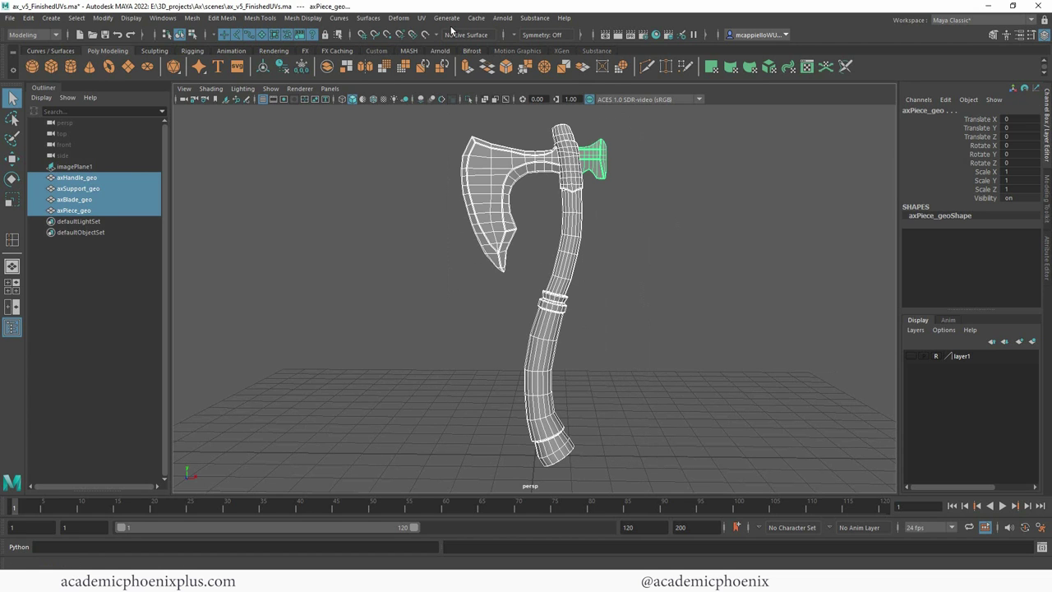
left_click(421, 17)
left_click(431, 38)
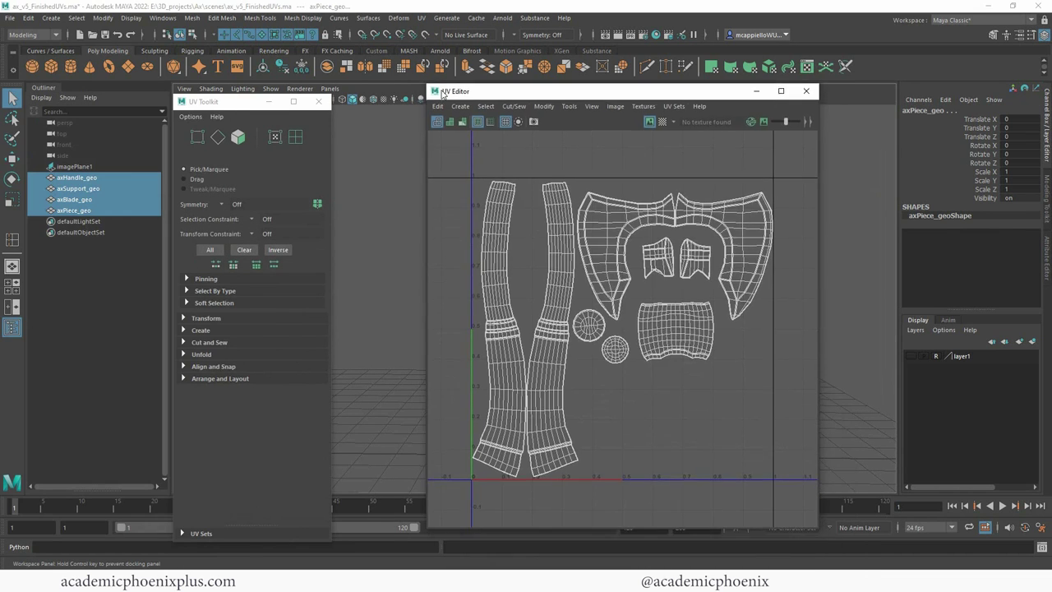
left_click(804, 91)
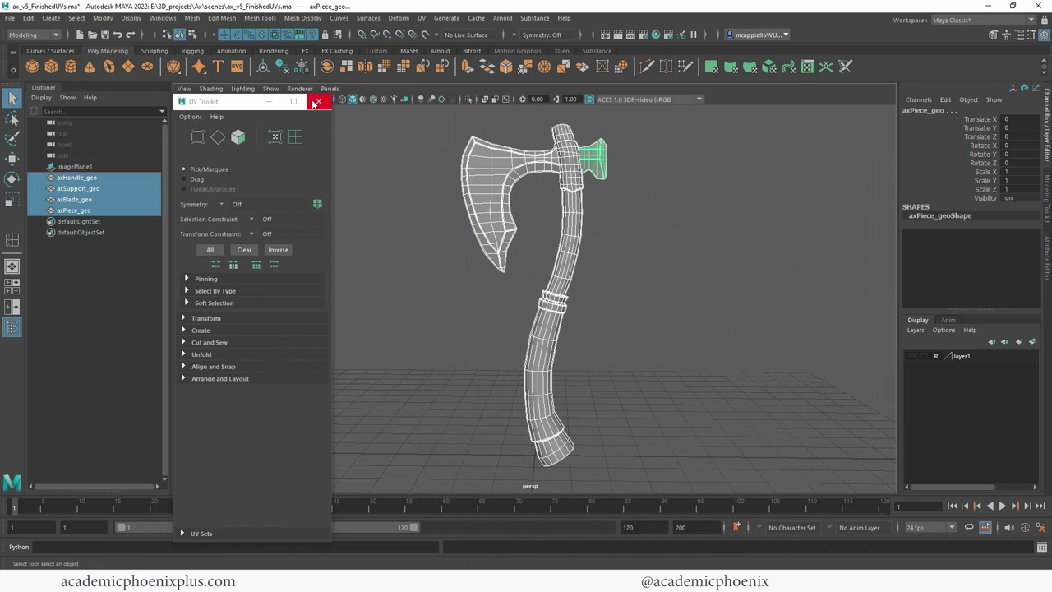
left_click(319, 101)
left_click(656, 223)
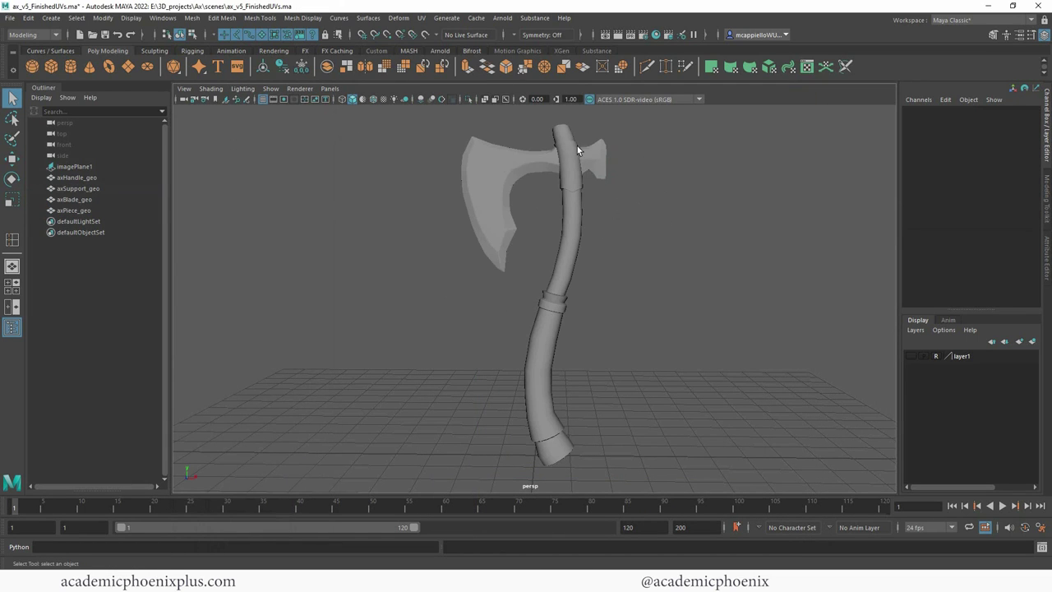
left_click(600, 166)
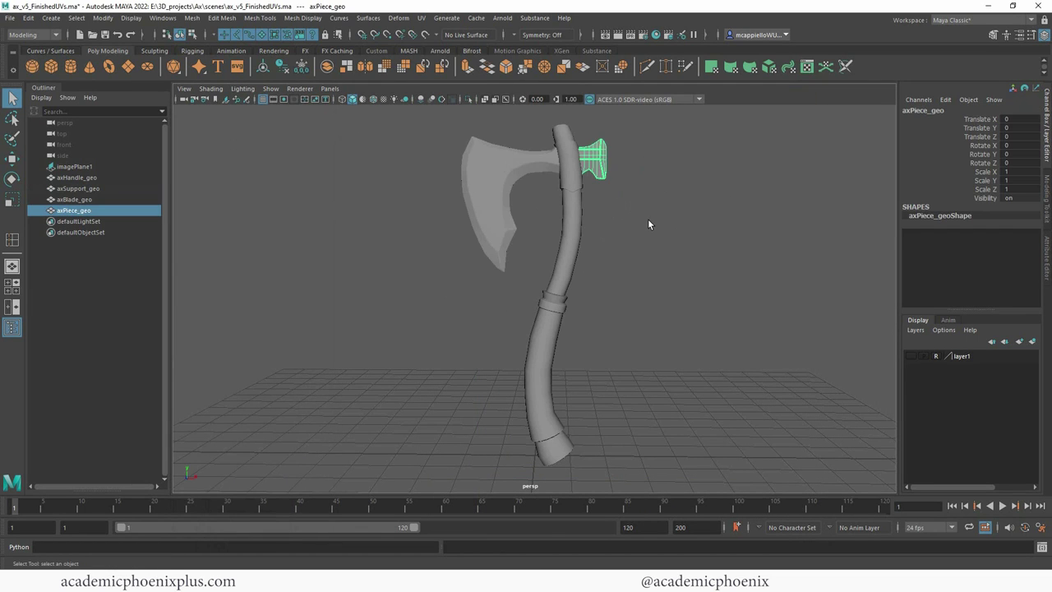
left_click(706, 222)
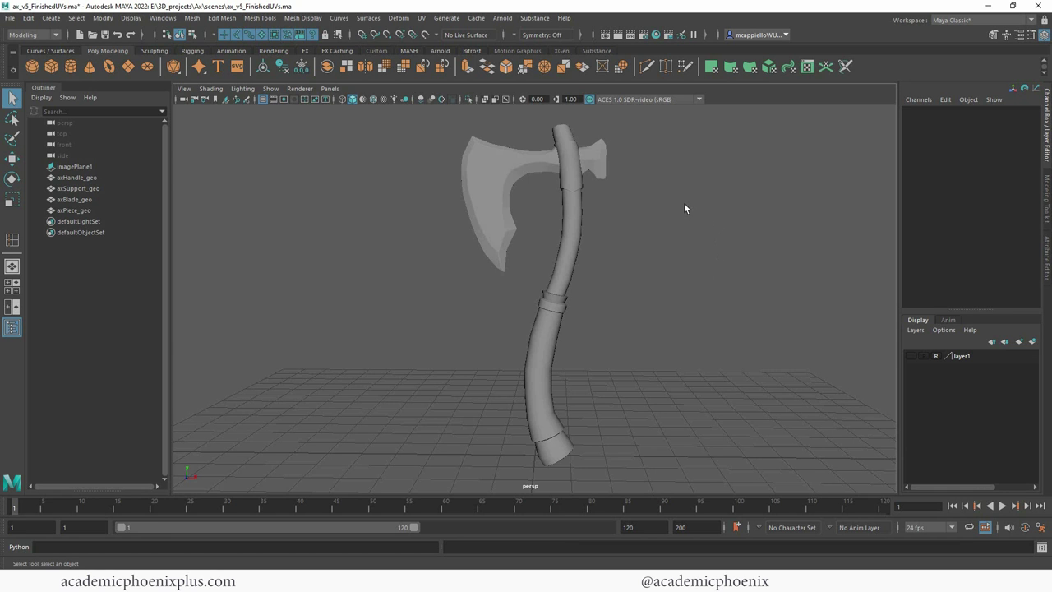
mouse_move(694, 213)
left_mouse_down("alt")
mouse_move(370, 214)
mouse_move(569, 226)
mouse_move(698, 214)
left_mouse_up("alt")
scroll(716, 186, "down", 2)
left_click_drag(445, 123, 617, 210)
left_click(616, 209)
Select all four axe meshes and set up an Export Selection with the OBJexport file type.
left_click_drag(442, 121, 672, 490)
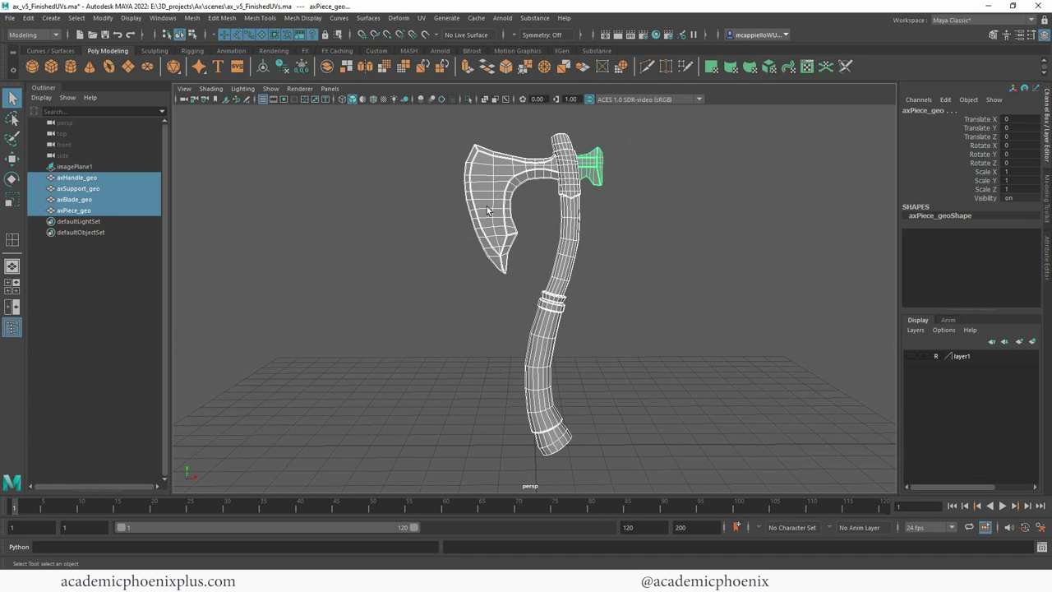
left_click(302, 66)
left_click(9, 17)
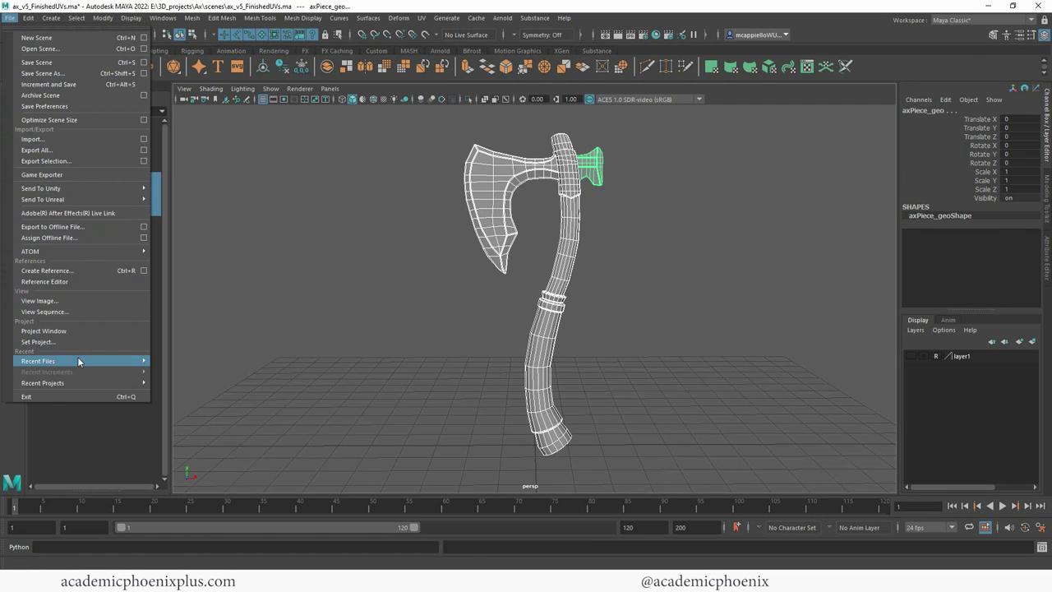
left_click(107, 161)
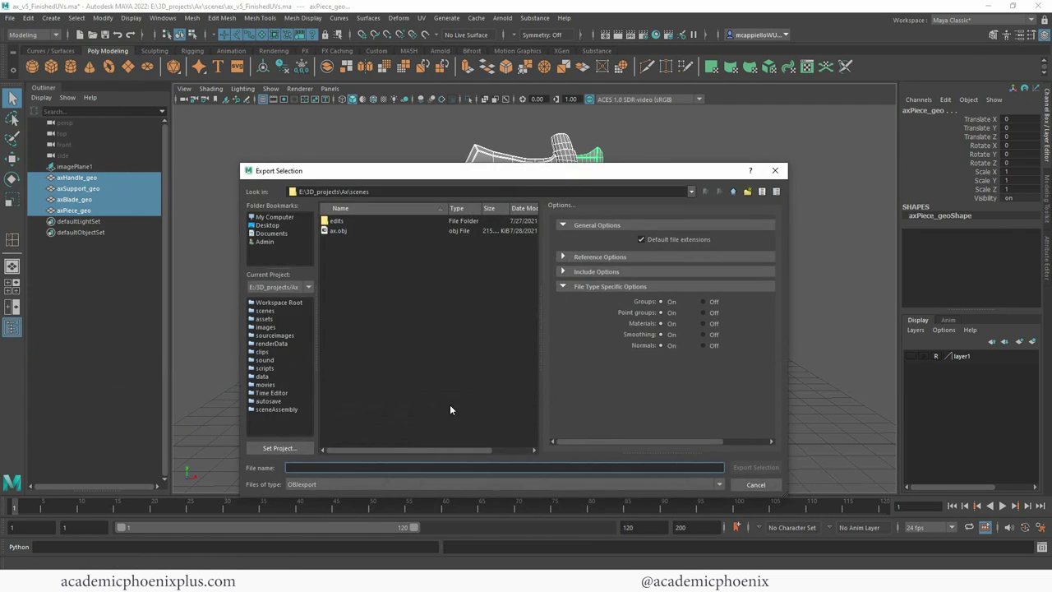
left_click(313, 484)
left_click(306, 558)
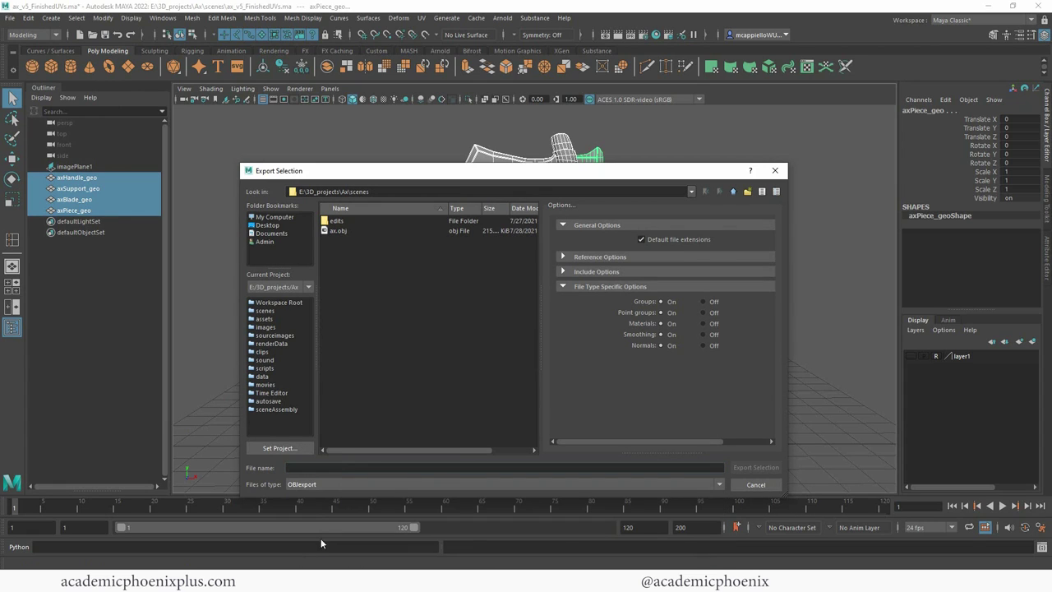
Export the selected axe meshes into the Ax project's assets folder as ax_obj.
left_click(734, 191)
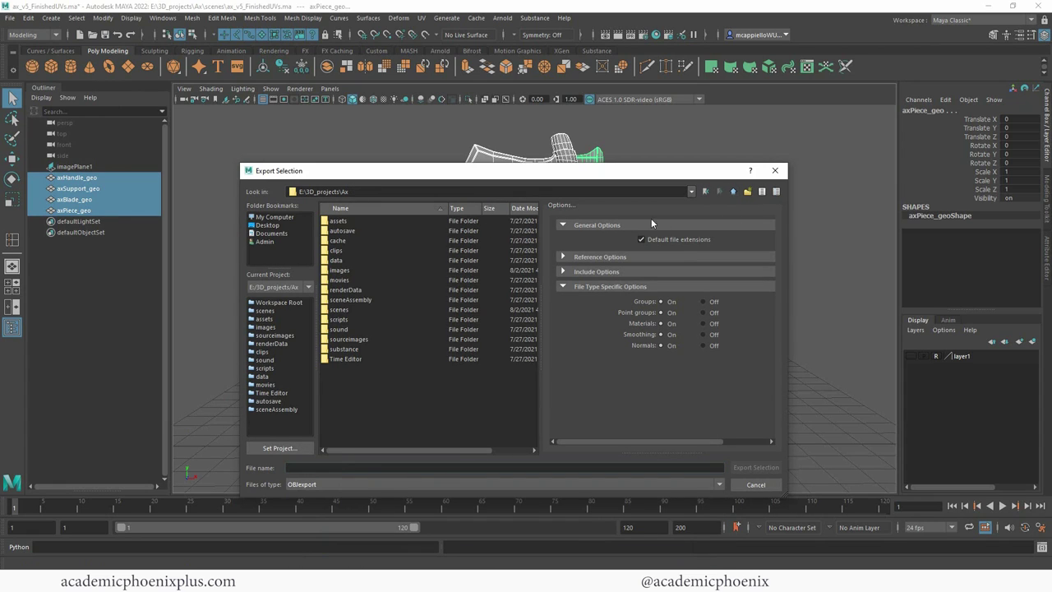
double_click(338, 222)
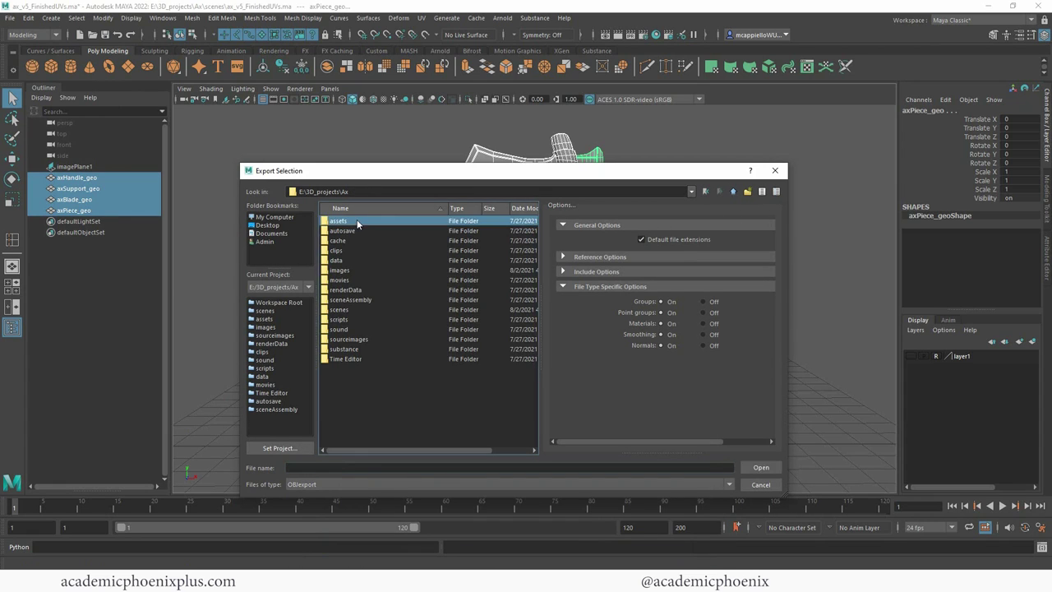
left_click(293, 468)
type("ax_obj")
key("Return")
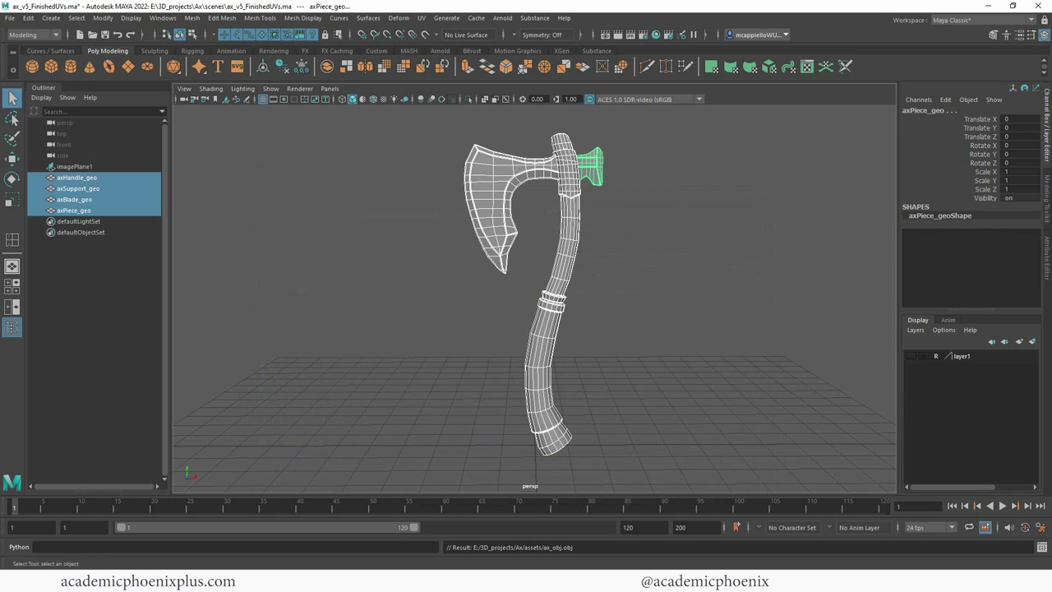
Launch ZBrush 2020.1.1 and dismiss its Home Page window.
key("super")
type("zbr")
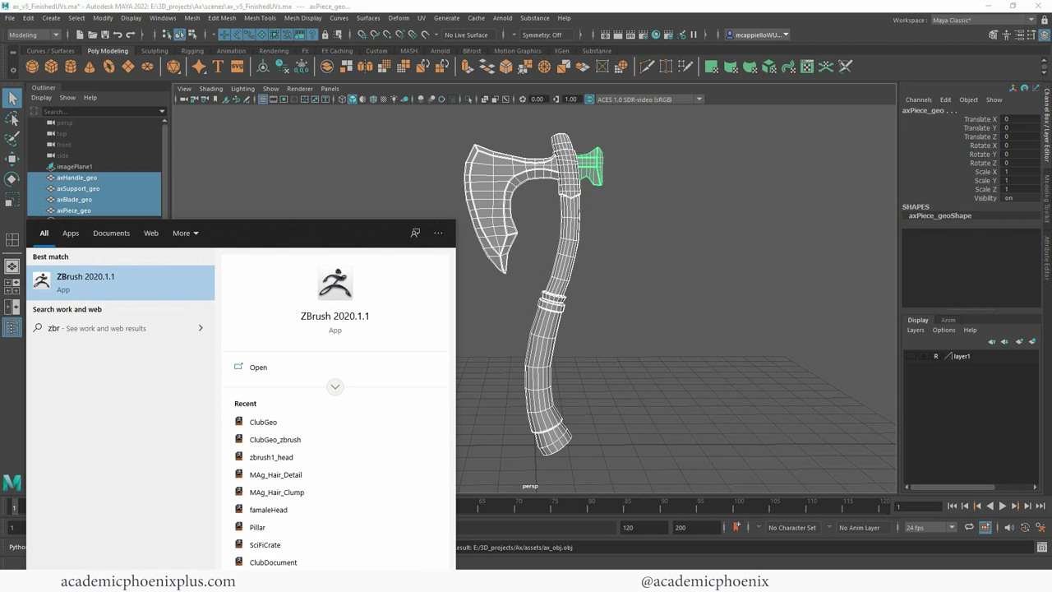
key("Return")
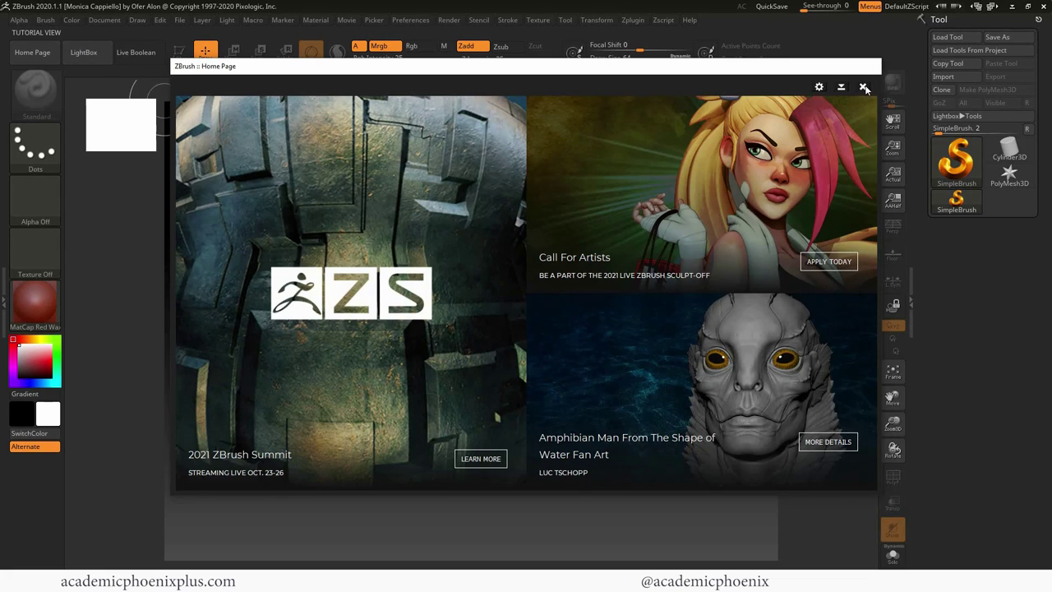
left_click(864, 87)
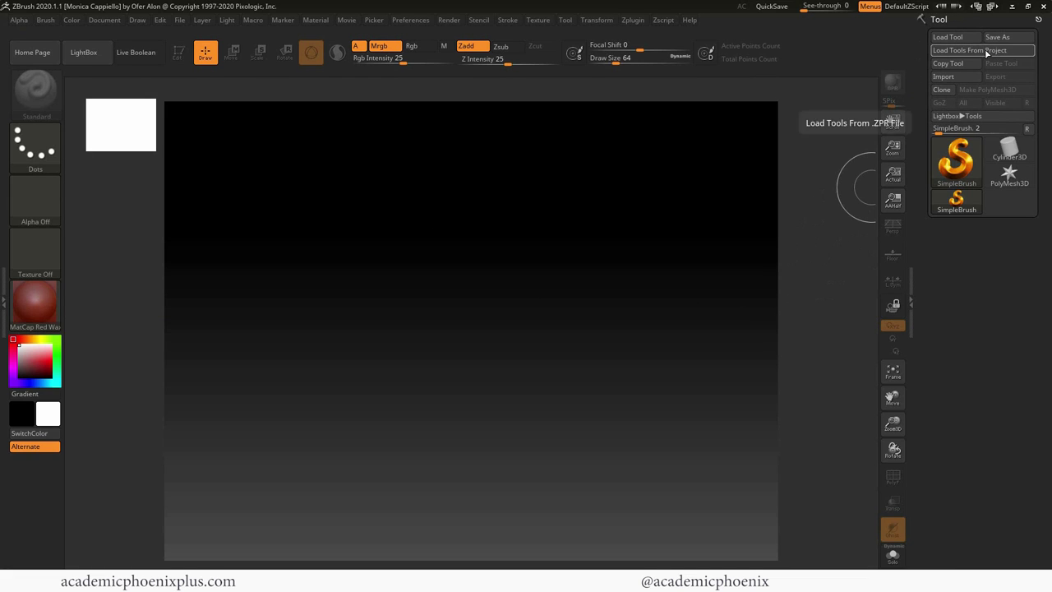
Import the ax_obj mesh from the Ax project's assets folder as a tool.
left_click(951, 78)
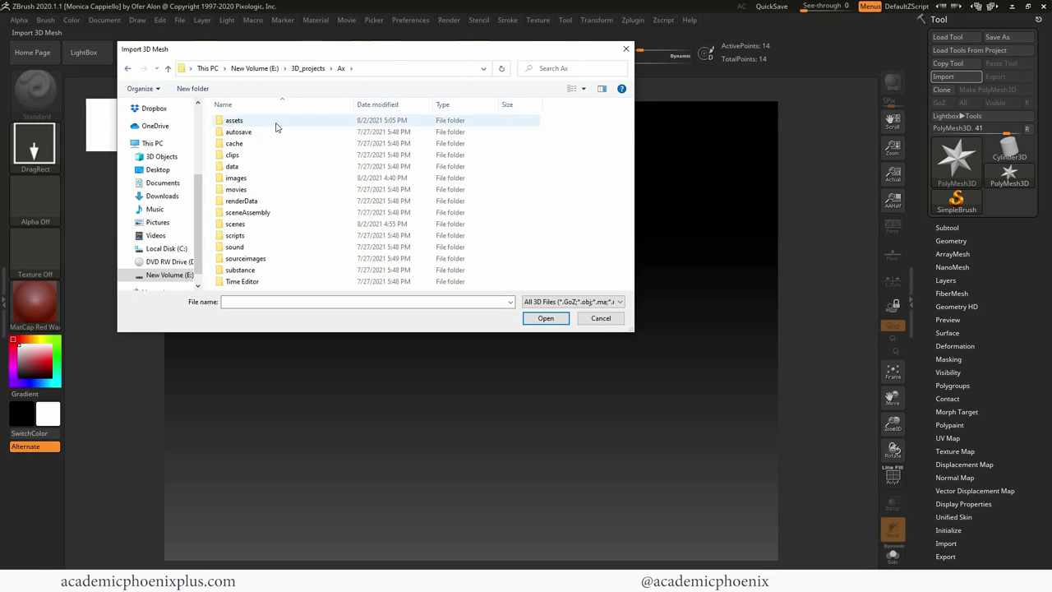
double_click(280, 126)
double_click(260, 143)
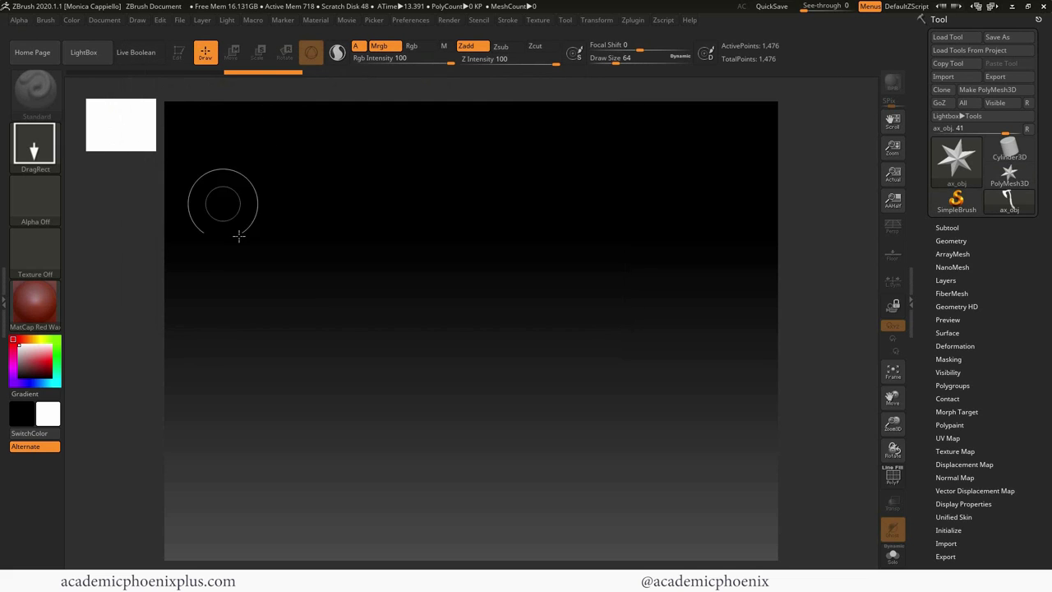
Draw the imported axe on the canvas, put it in Edit mode and frame it.
mouse_move(444, 267)
left_mouse_down()
mouse_move(515, 389)
mouse_move(476, 451)
mouse_move(475, 427)
left_mouse_up()
left_click(179, 54)
mouse_move(504, 253)
left_mouse_down()
mouse_move(540, 270)
mouse_move(531, 296)
left_mouse_up()
key("f")
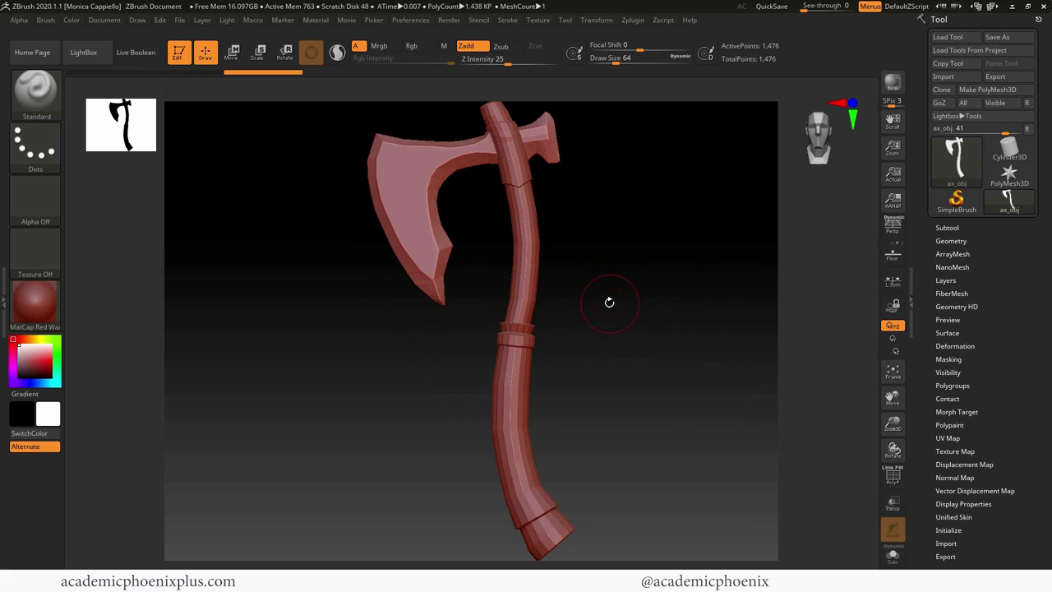
Change the axe's material to MatCap Gray.
left_click_drag(606, 294, 496, 328)
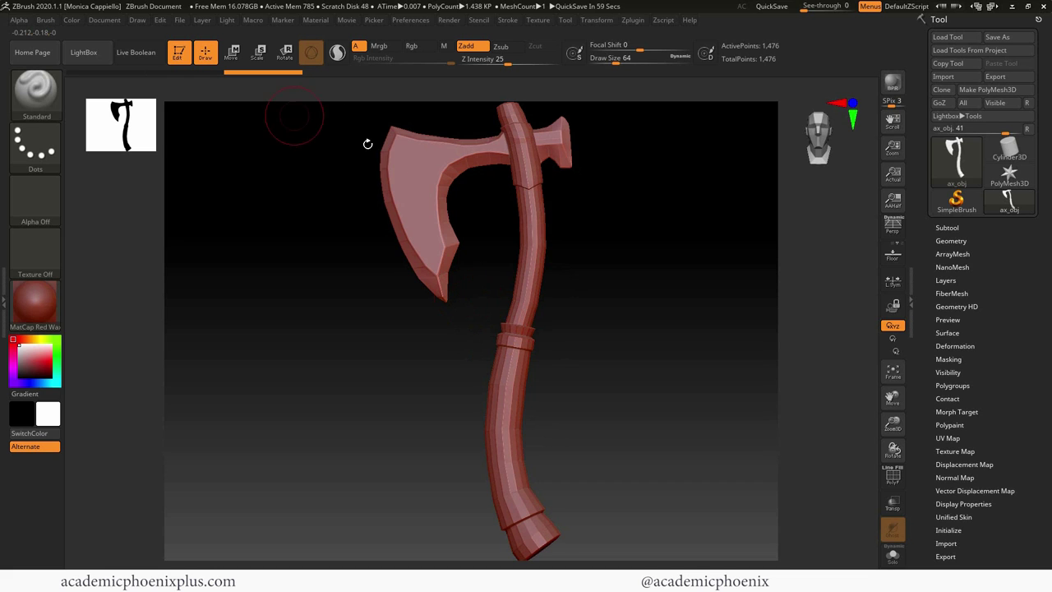
left_click_drag(559, 258, 549, 298)
left_click_drag(623, 247, 653, 258)
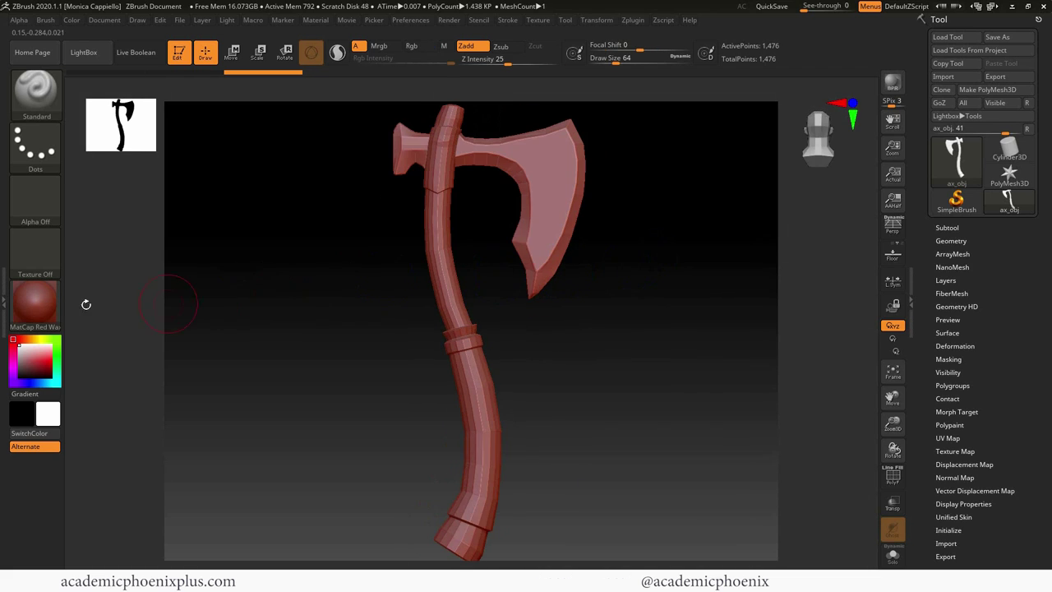
left_click(36, 304)
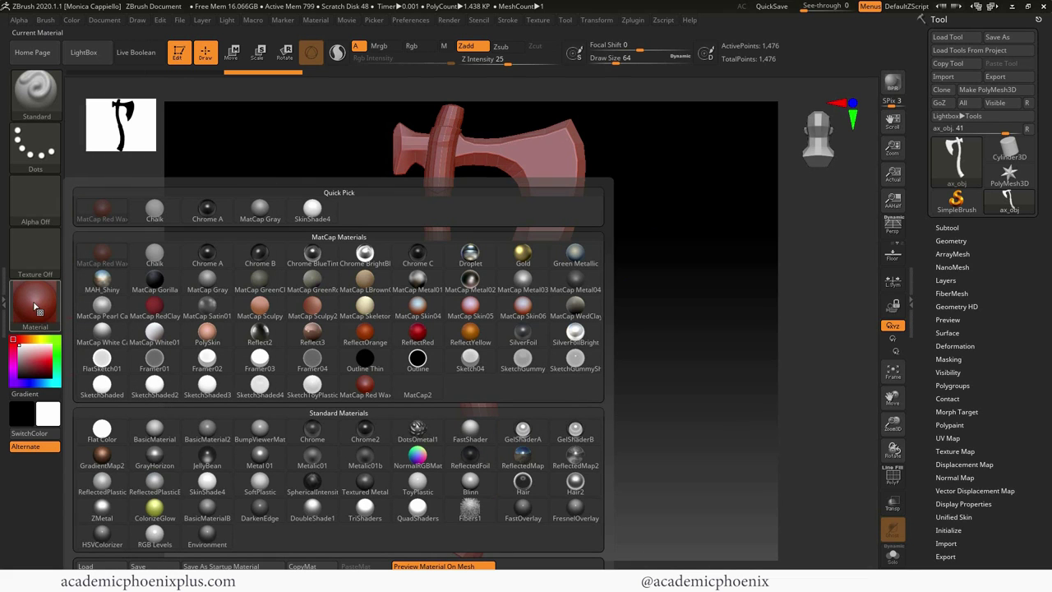
left_click(209, 285)
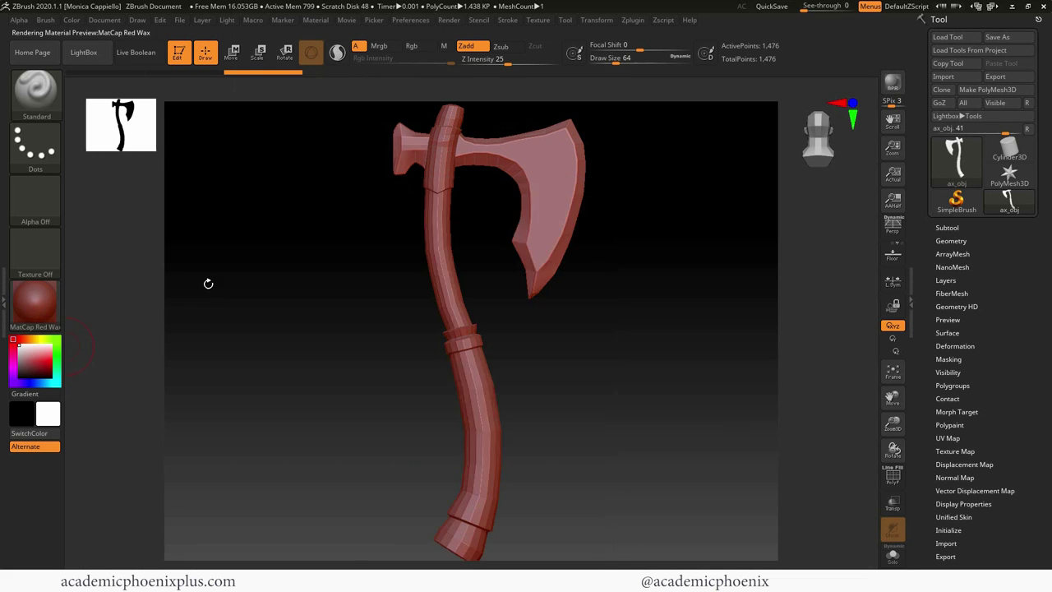
left_click_drag(683, 277, 693, 275)
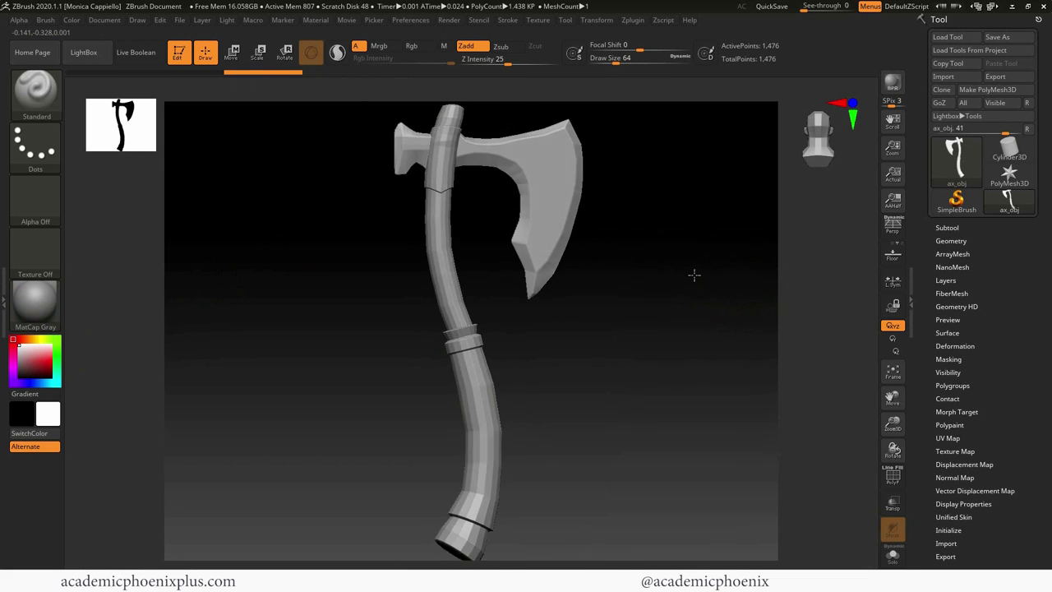
Try the BasicMaterial, MAH_Shiny and ReflectRed materials on the axe.
left_click(56, 306)
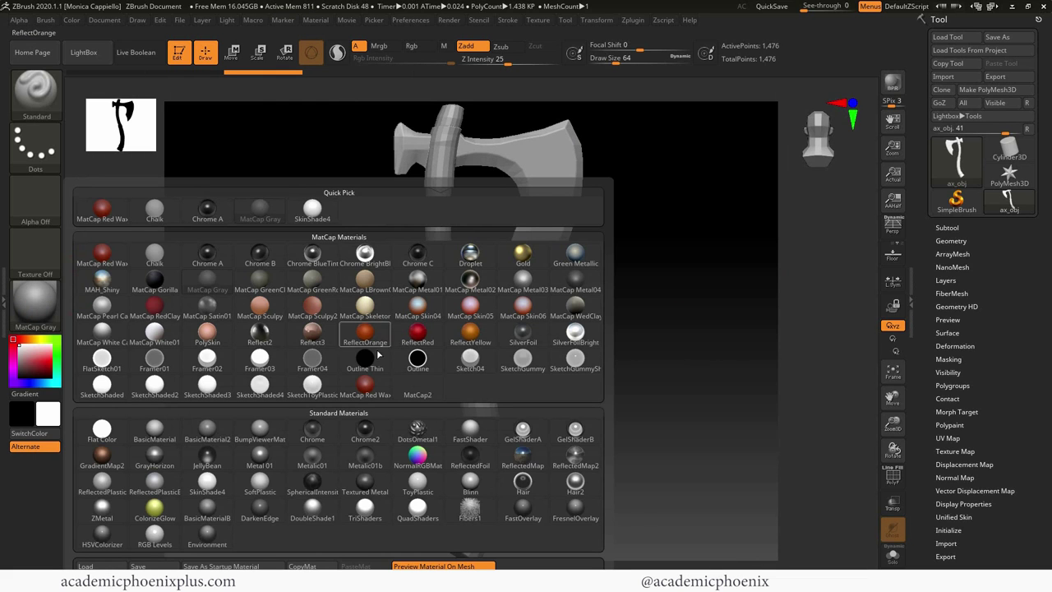
left_click(163, 434)
left_click_drag(333, 388, 526, 321)
left_click(34, 302)
left_click(107, 283)
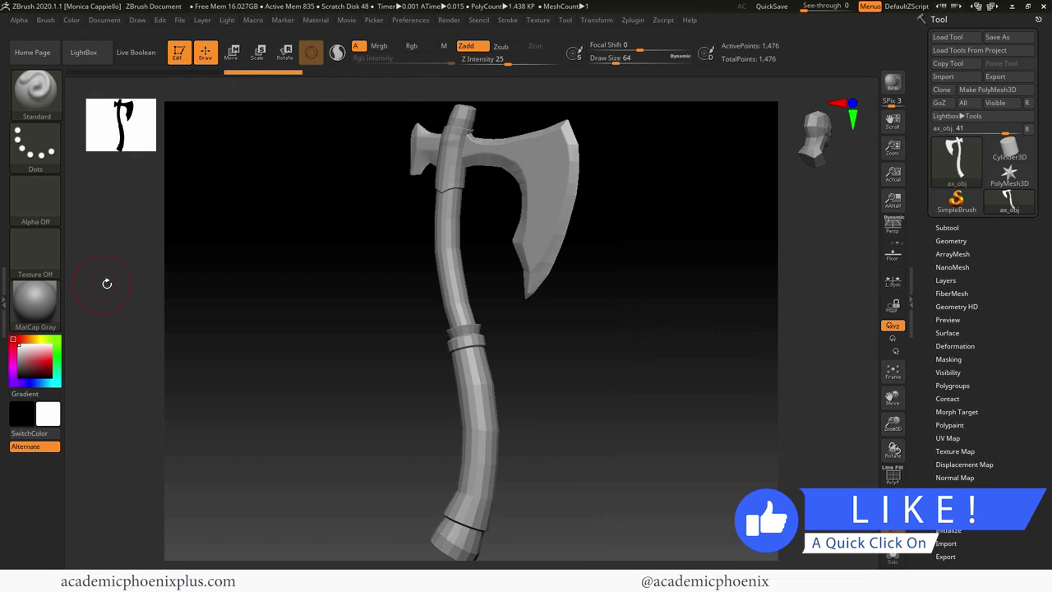
left_click(35, 302)
left_click(90, 287)
left_click(49, 306)
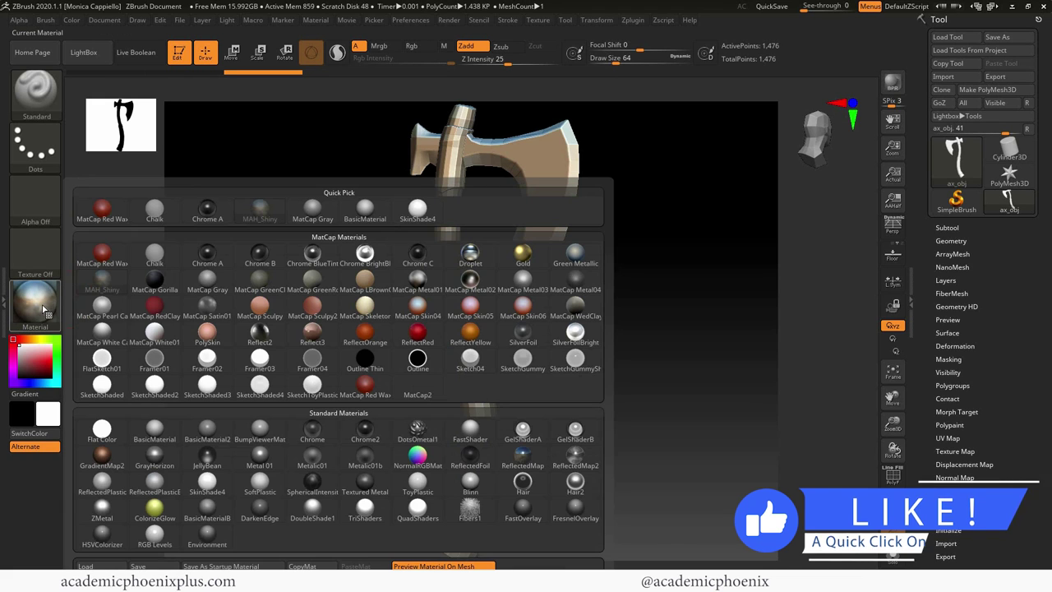
left_click(418, 333)
left_click_drag(616, 305, 567, 307)
Return the axe's material to MatCap Gray.
left_click(43, 316)
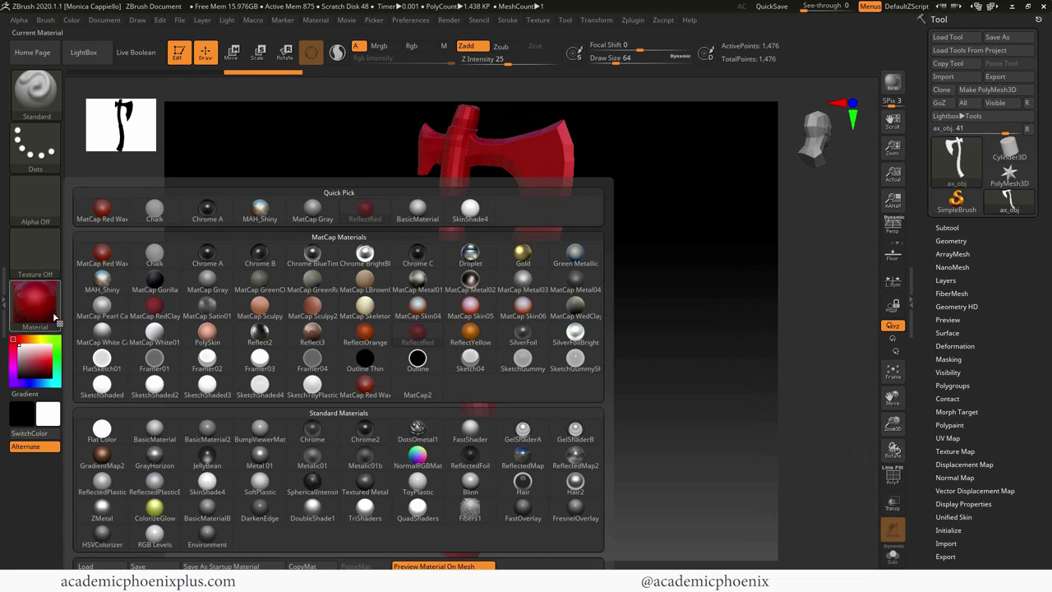
left_click(38, 306)
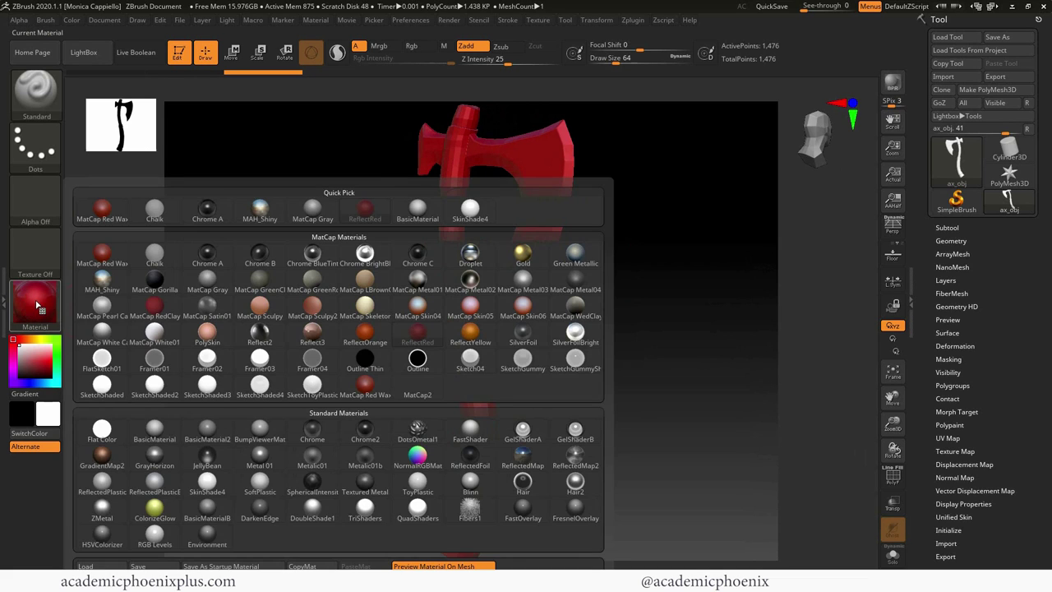
left_click(211, 286)
mouse_move(635, 286)
left_mouse_down()
mouse_move(660, 288)
mouse_move(559, 284)
mouse_move(667, 285)
mouse_move(649, 272)
left_mouse_up()
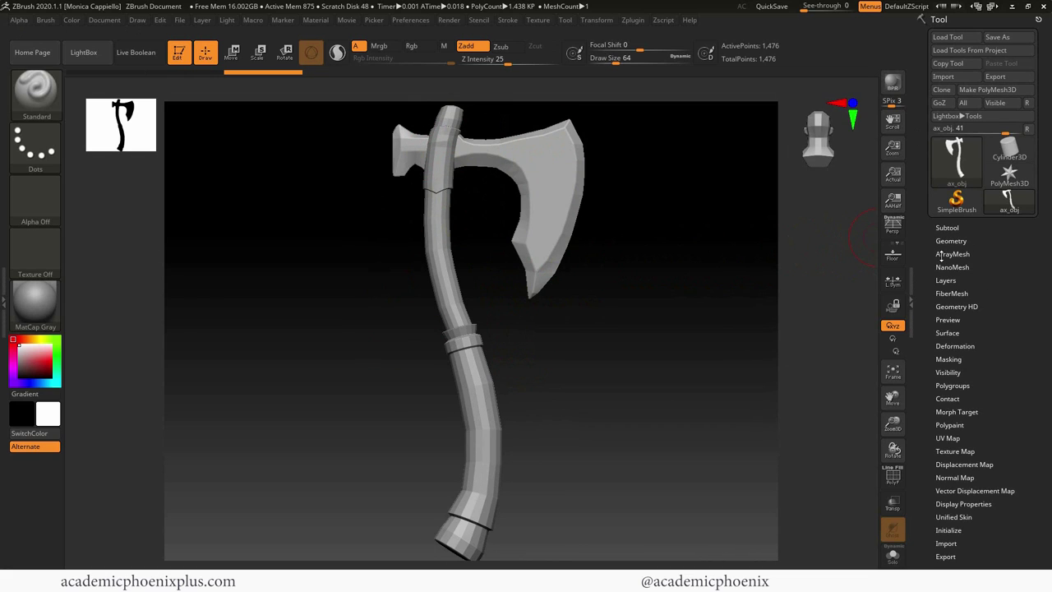
Split the imported axe into separate subtools by its polygroups with Groups Split.
left_click(949, 227)
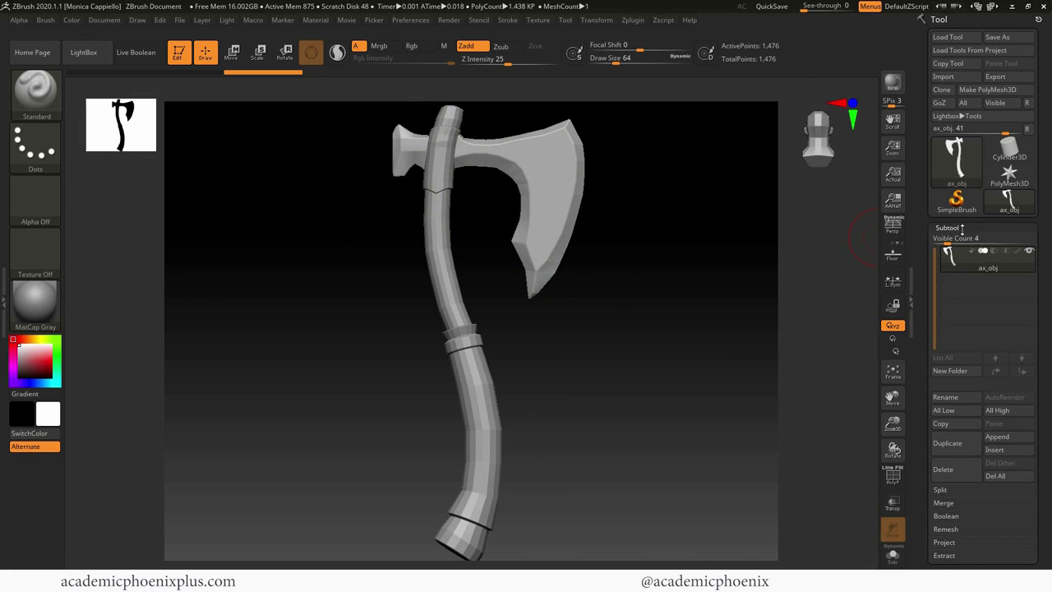
mouse_move(957, 265)
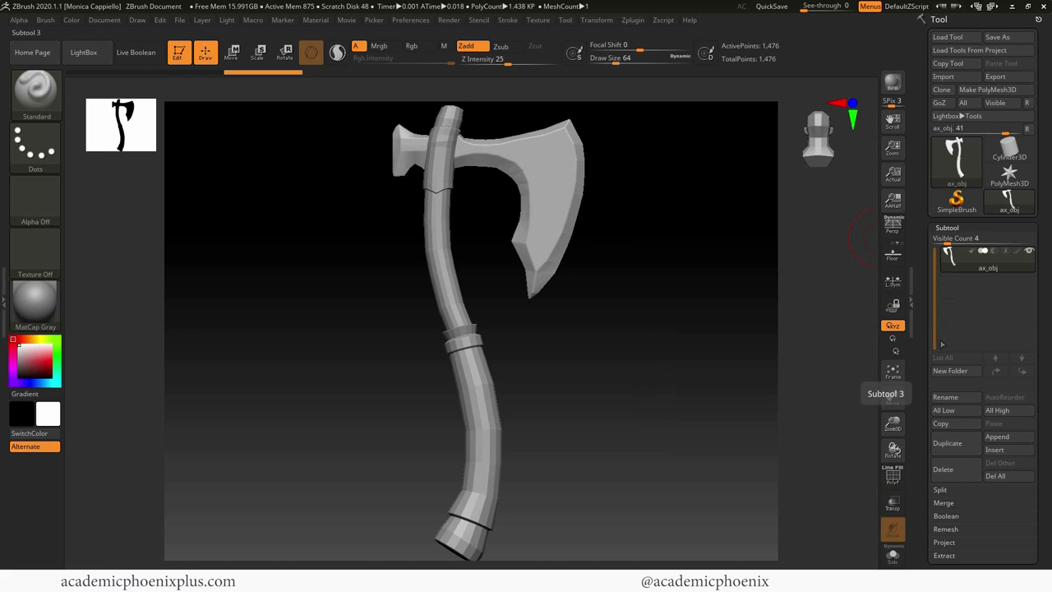
left_click_drag(921, 339, 927, 246)
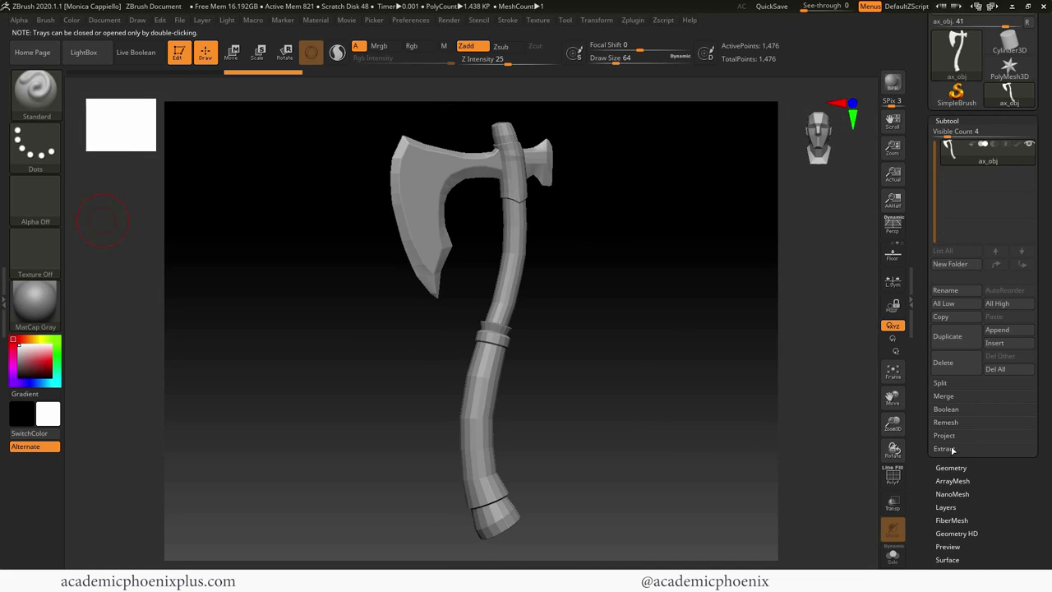
left_click(941, 383)
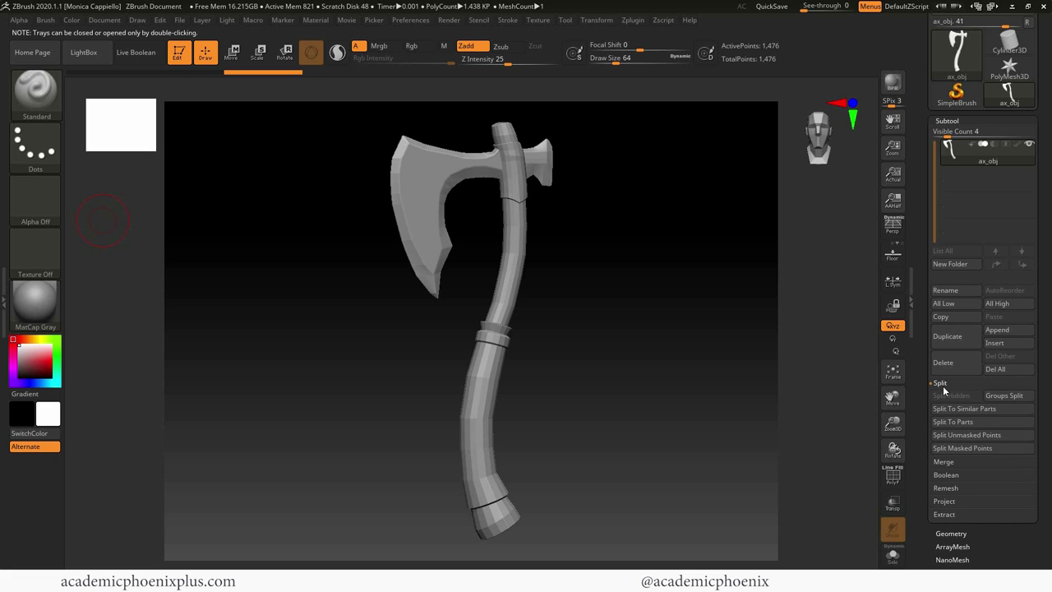
left_click(1013, 397)
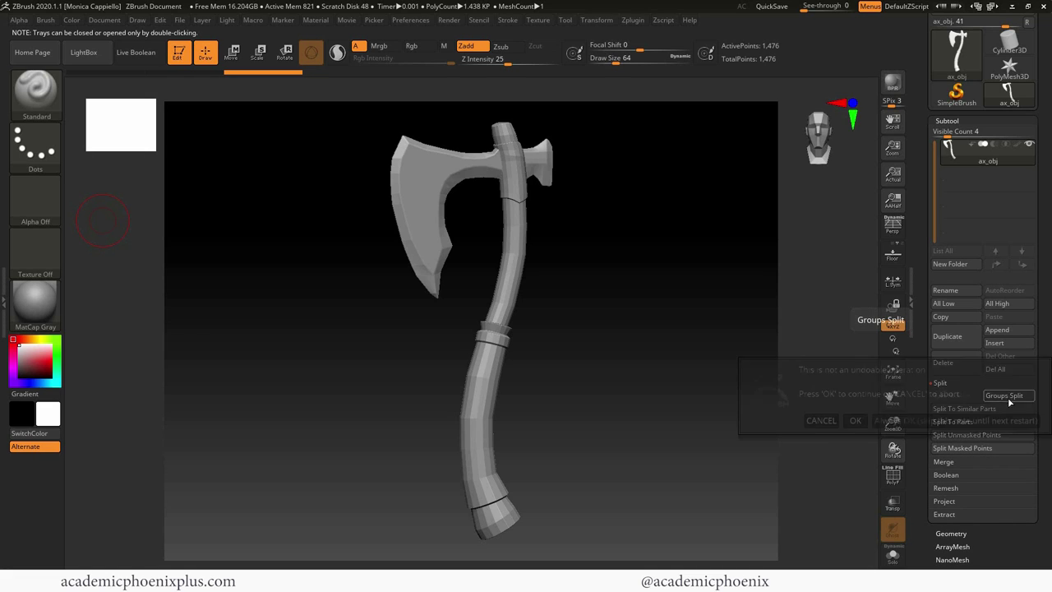
left_click(866, 427)
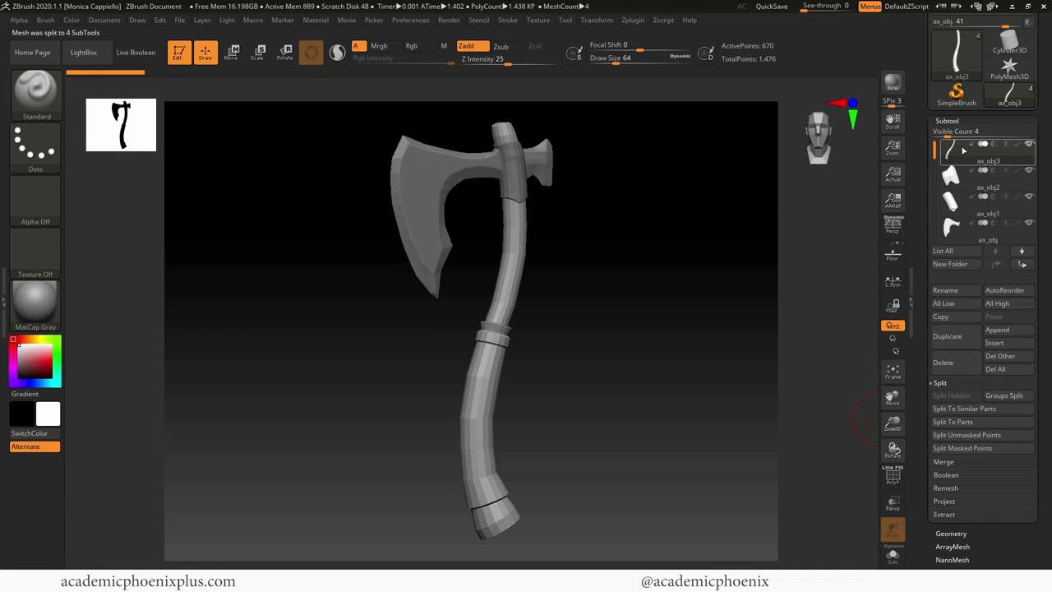
View the four axe subtools one at a time in isolation and make all of them visible again.
left_click(1029, 144)
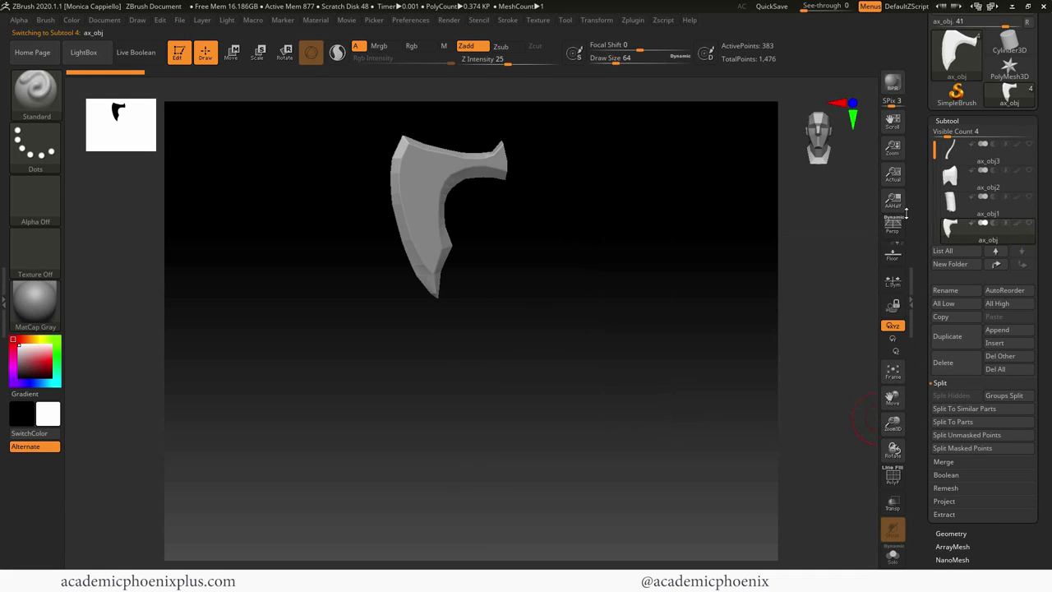
mouse_move(949, 212)
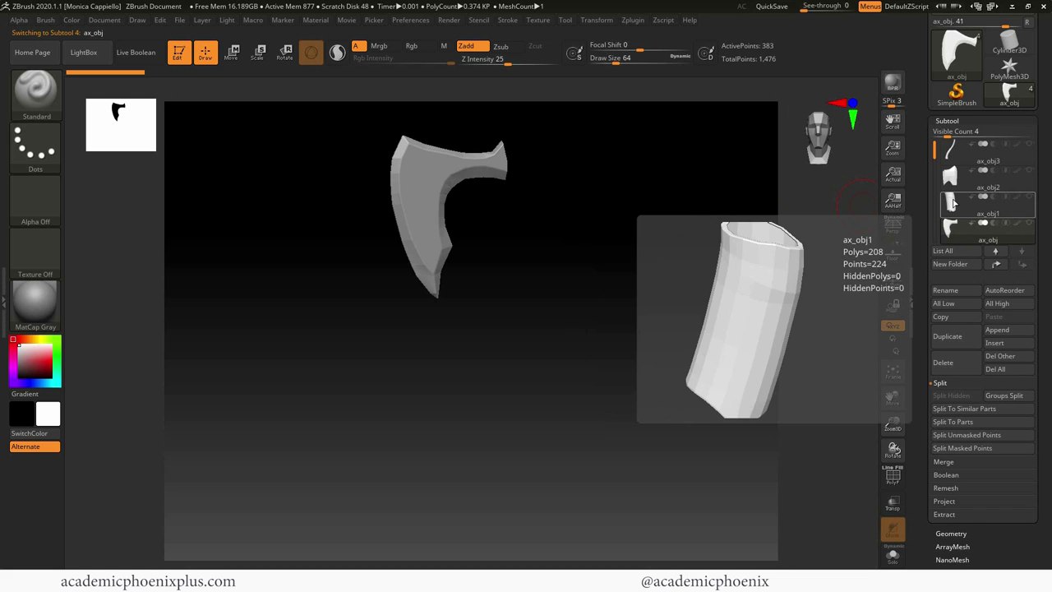
left_click(952, 202)
left_click(950, 177)
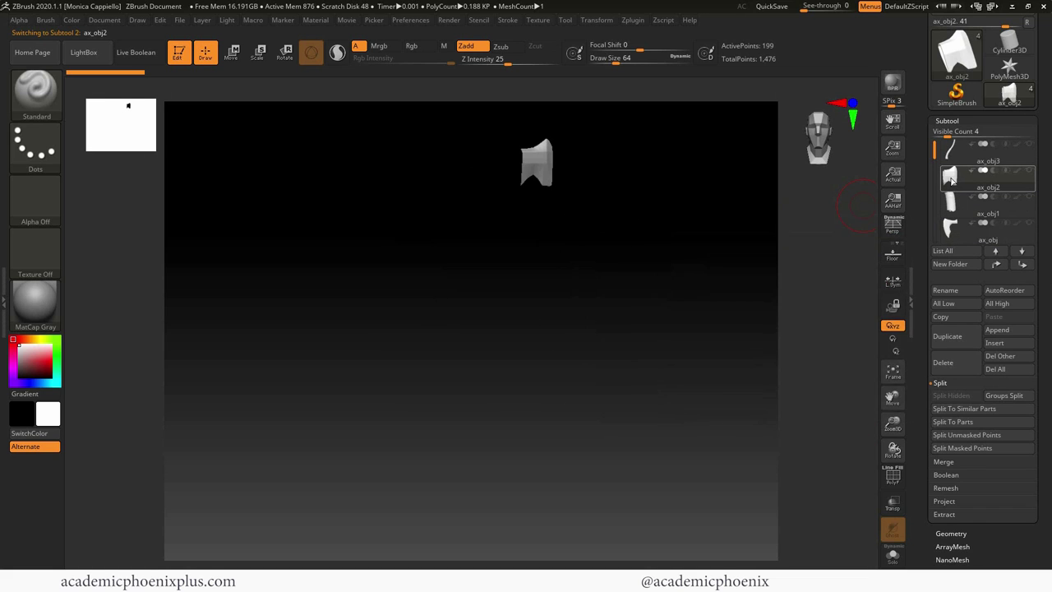
left_click(952, 152)
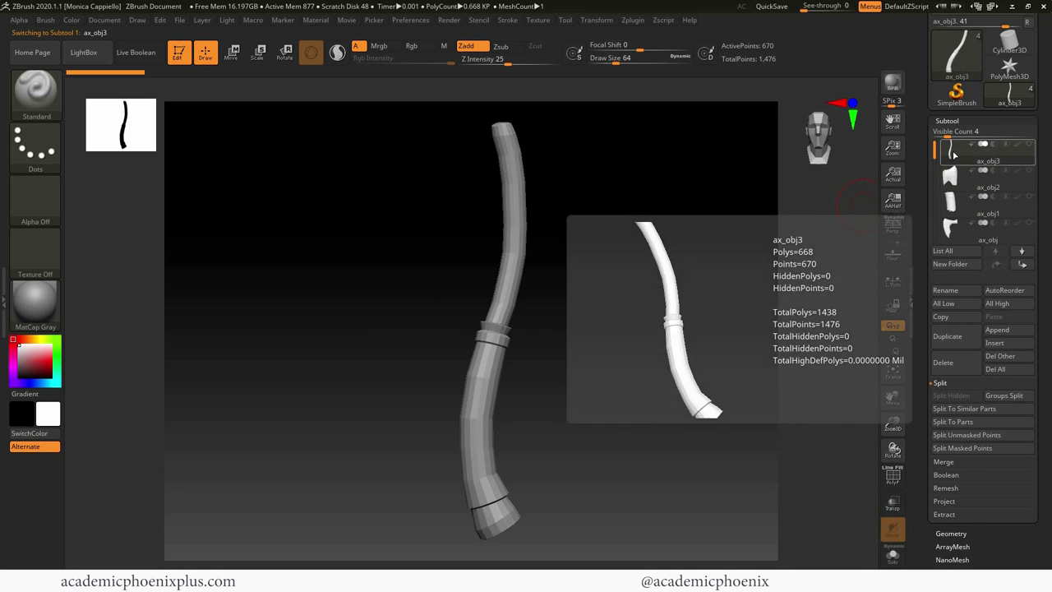
left_click(951, 202)
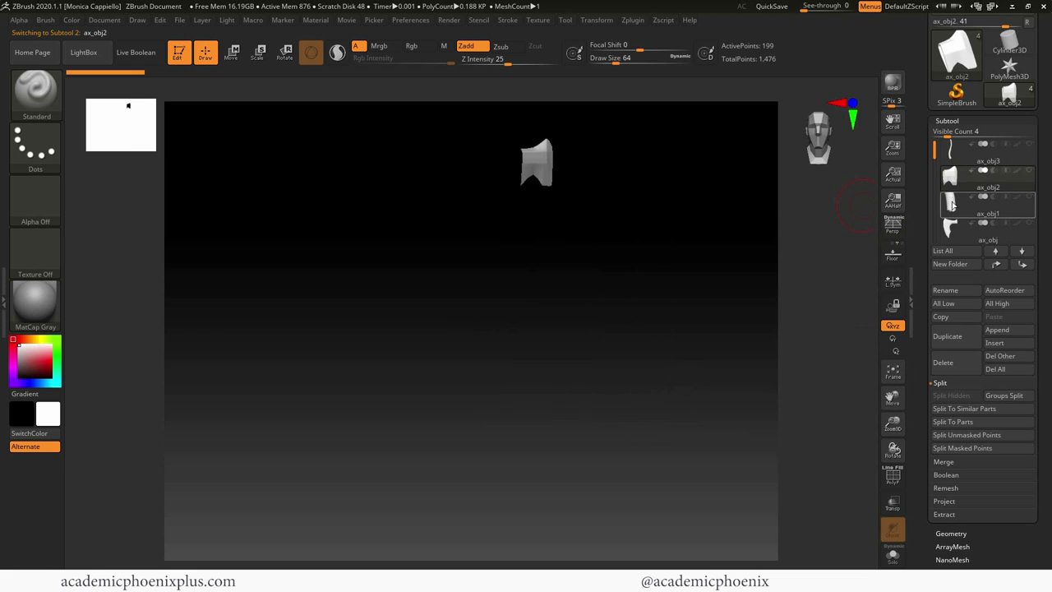
left_click(950, 230)
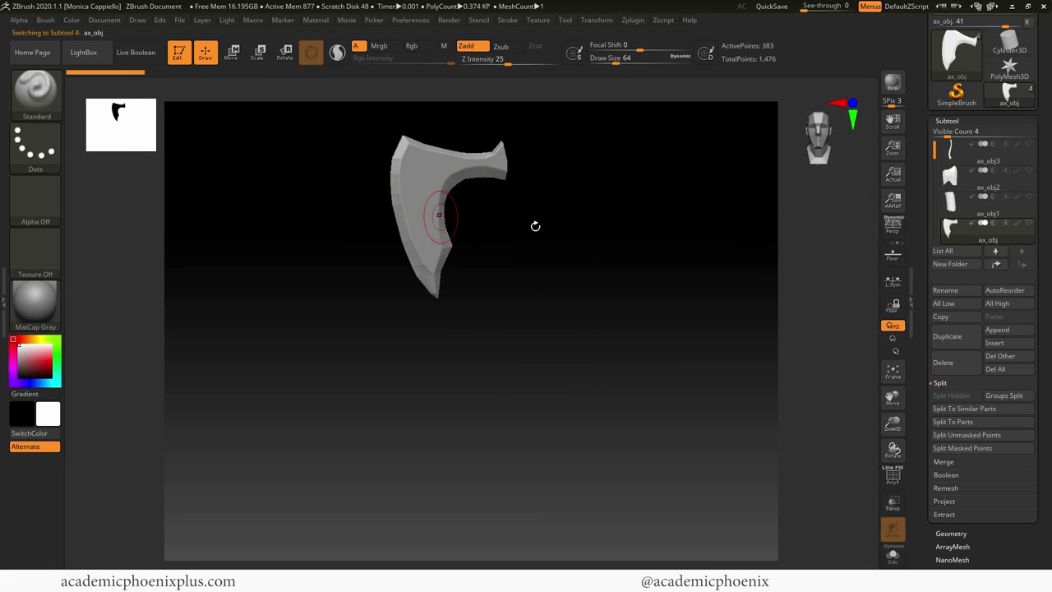
left_click(1030, 196)
left_click(1029, 170)
left_click(1030, 145)
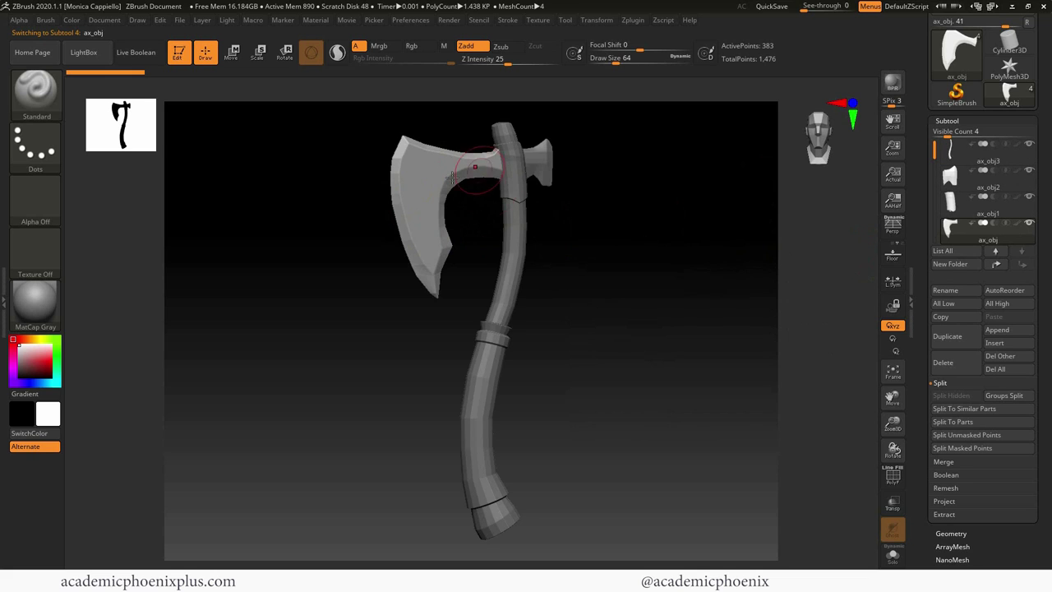
Practise switching the active subtool directly on the model among the handle, collar, hammer end and blade, finishing on the handle.
mouse_move(706, 249)
left_mouse_down()
mouse_move(672, 248)
mouse_move(693, 251)
left_mouse_up()
left_click(513, 276, "alt")
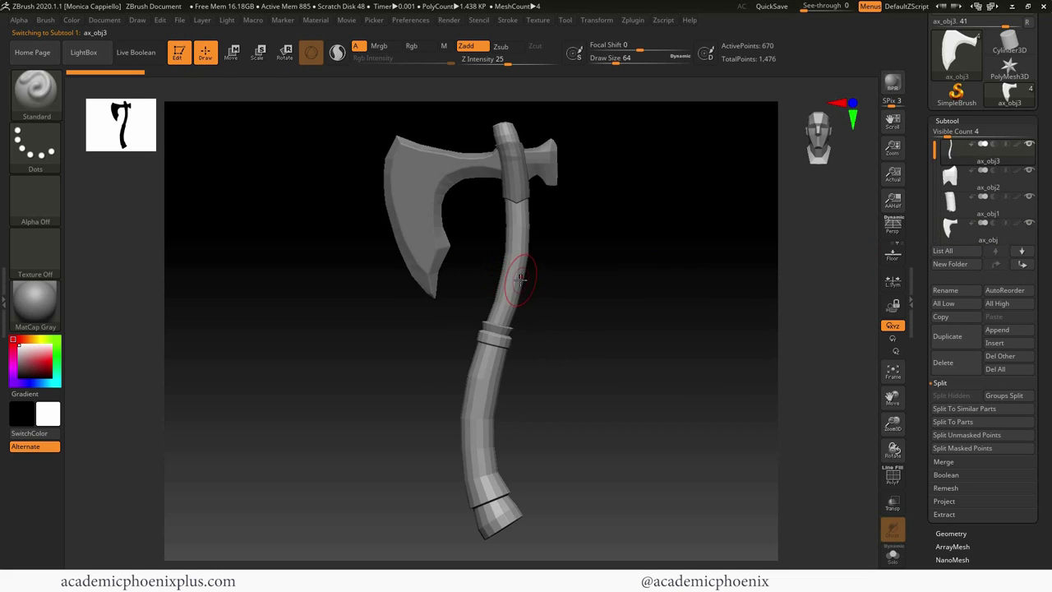
left_click(526, 177, "alt")
left_click(548, 170, "alt")
left_click(426, 182, "alt")
left_click(519, 221, "alt")
left_click(555, 170, "alt")
left_click(513, 174, "alt")
left_click(427, 180, "alt")
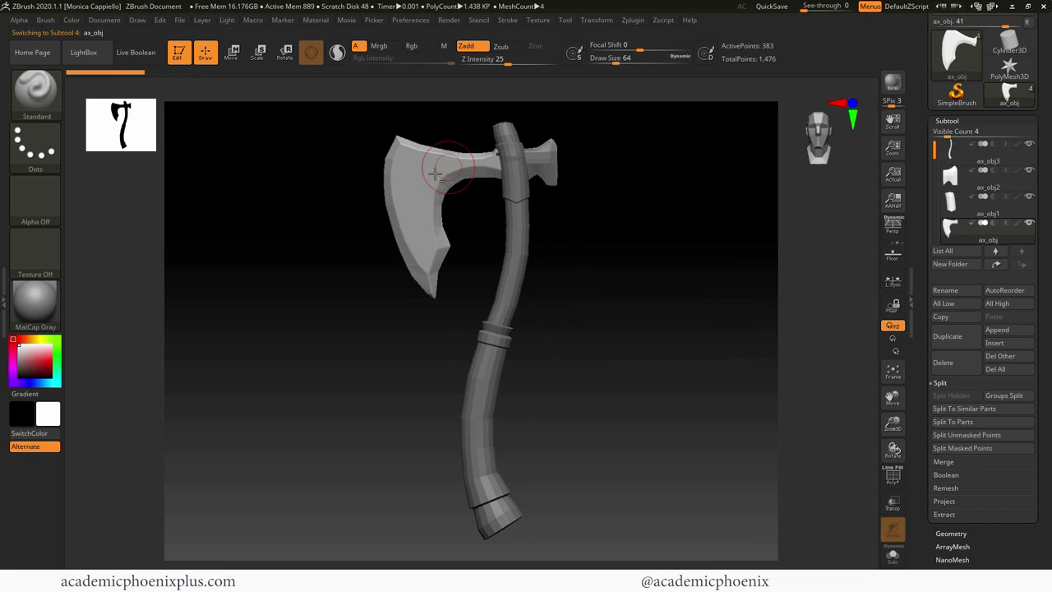
left_click(519, 189, "alt")
left_click(506, 239, "alt")
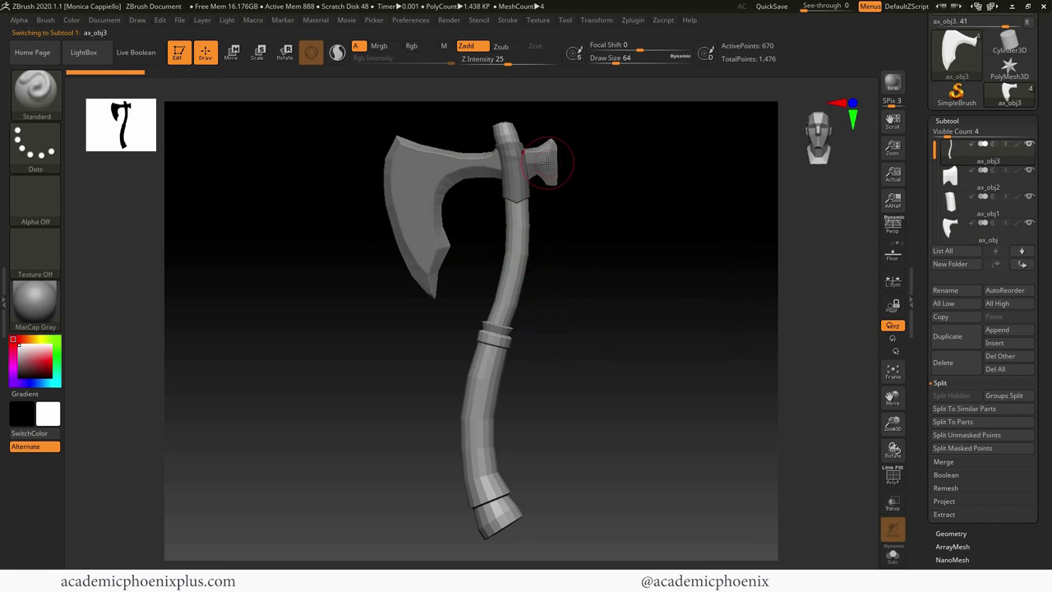
left_click(546, 162, "alt")
left_click(512, 262, "alt")
Hide the hammer end, collar and blade subtools, leaving only the handle visible.
right_click_drag(514, 288, 515, 294)
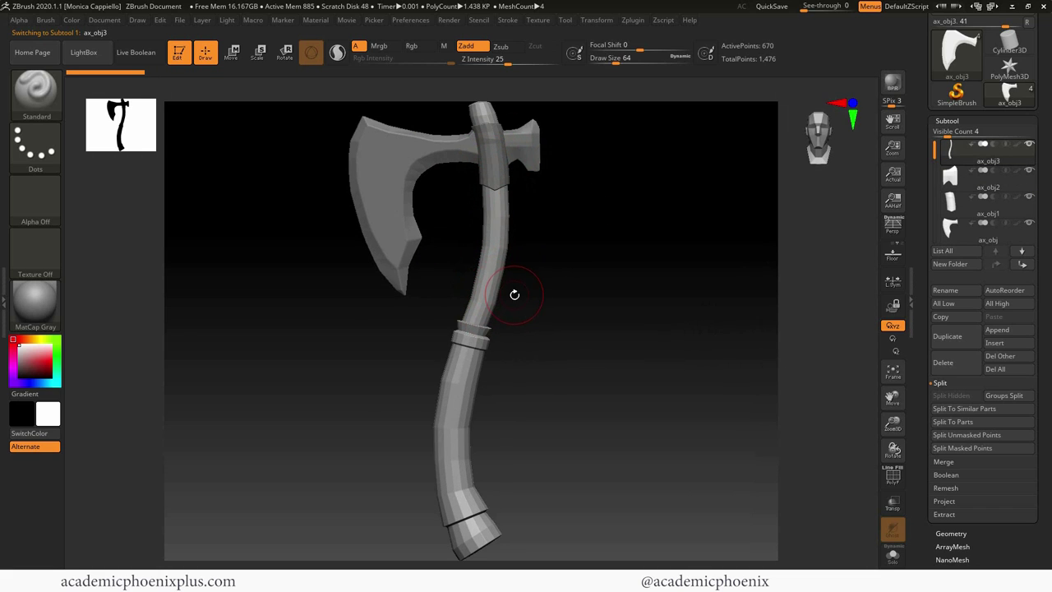
left_click(1029, 170)
left_click(1029, 196)
left_click(1029, 222)
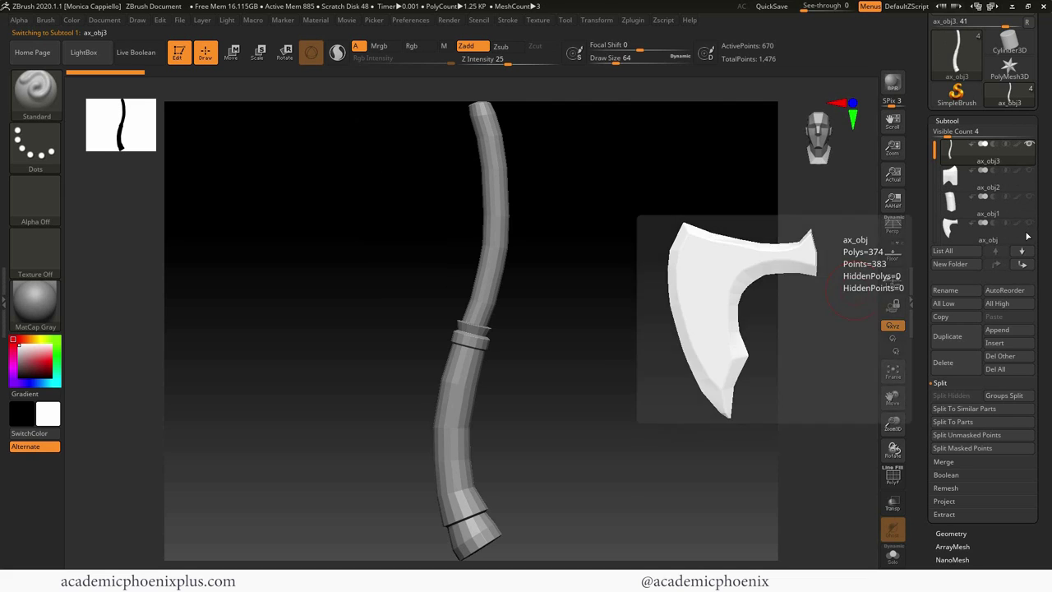
mouse_move(566, 303)
left_mouse_down()
mouse_move(681, 299)
mouse_move(582, 297)
left_mouse_up()
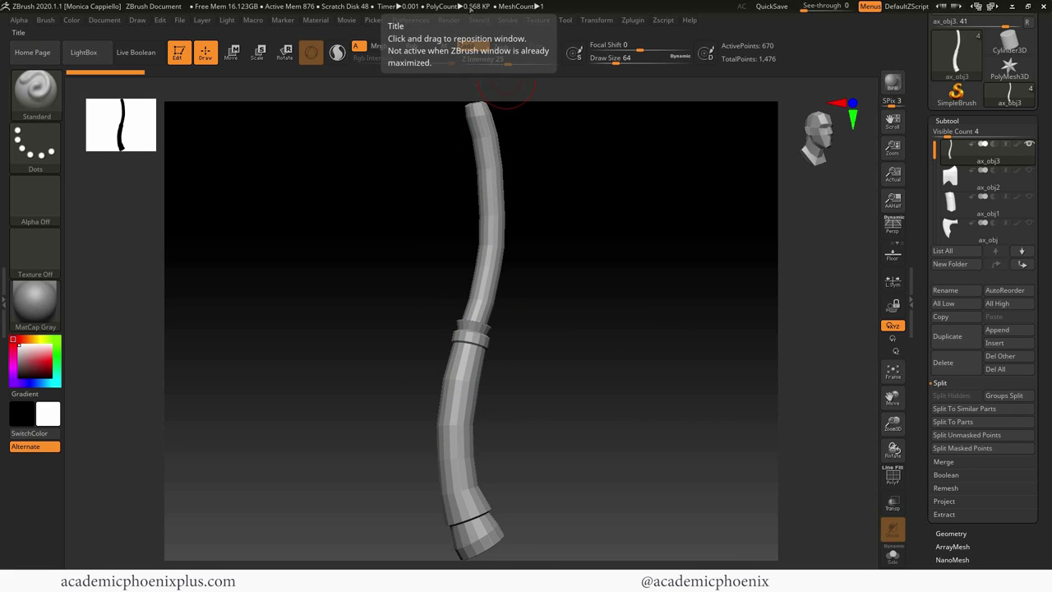
Divide the handle's geometry three times to reach subdivision level 4.
left_click(958, 121)
left_click(954, 134)
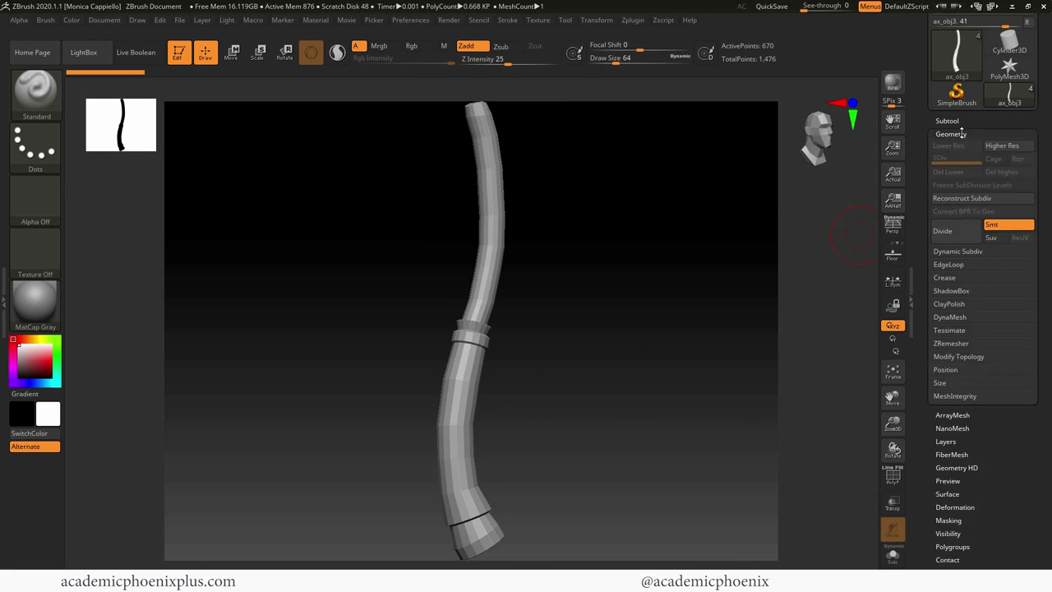
left_click(954, 240)
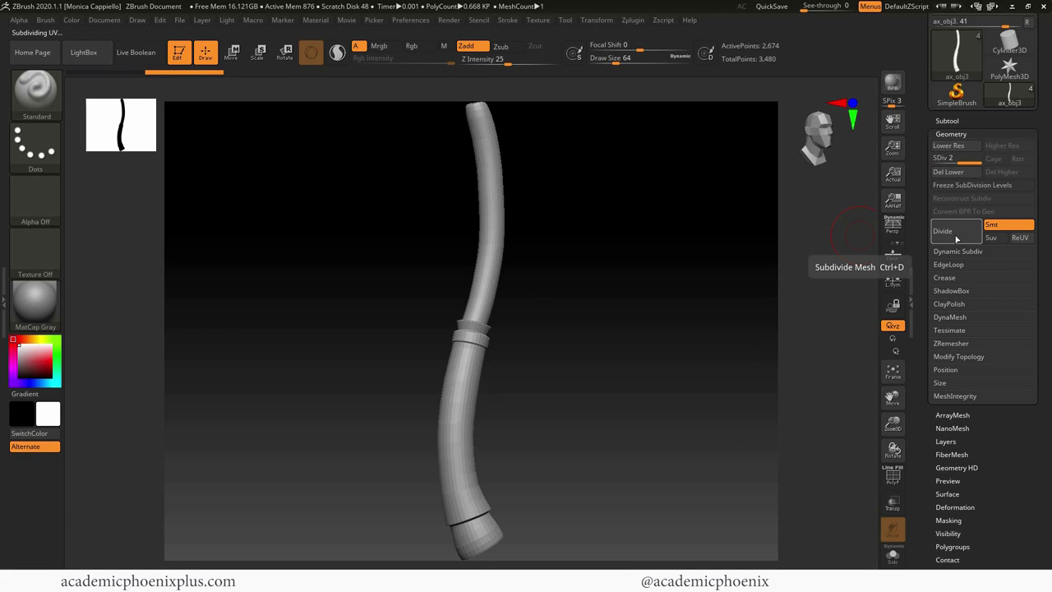
left_click(948, 239)
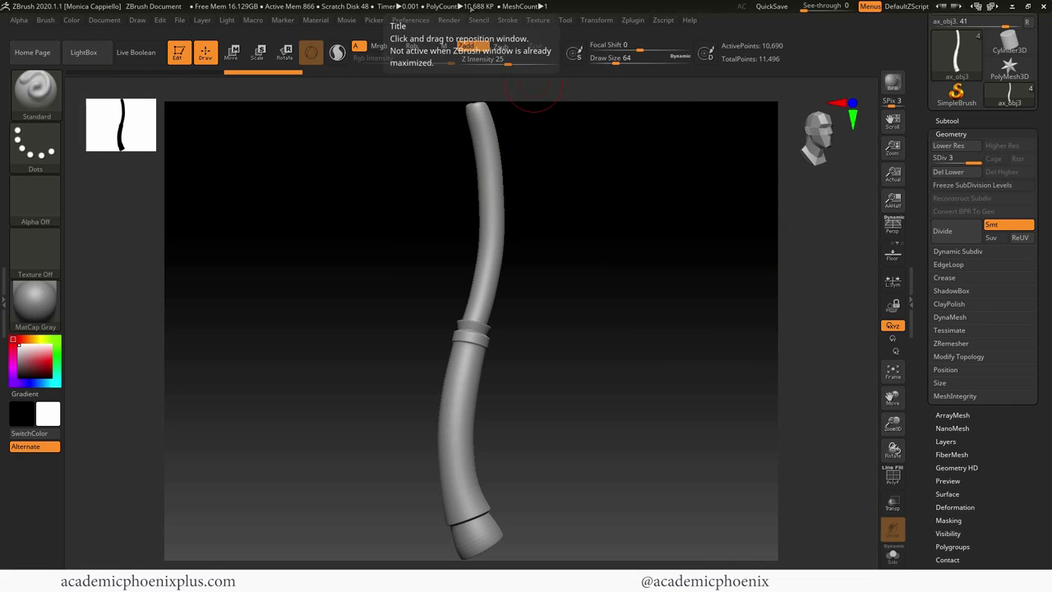
left_click(961, 241)
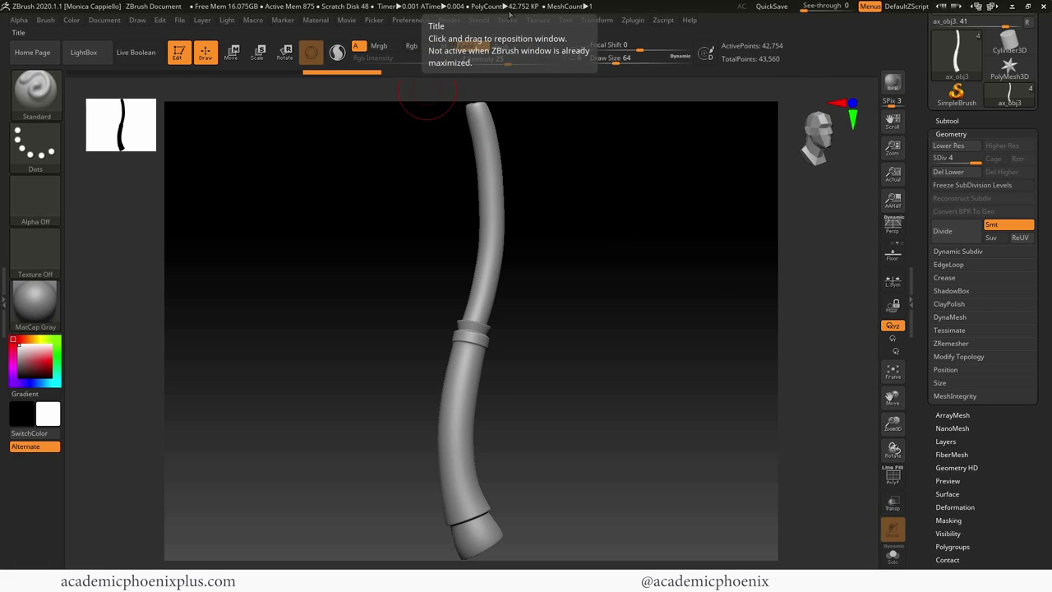
Choose the DamStandard brush for sculpting the lower grip of the handle.
mouse_move(520, 365)
left_mouse_down("alt")
mouse_move(535, 305)
mouse_move(583, 385)
mouse_move(597, 286)
mouse_move(587, 213)
mouse_move(434, 235)
left_mouse_up("alt")
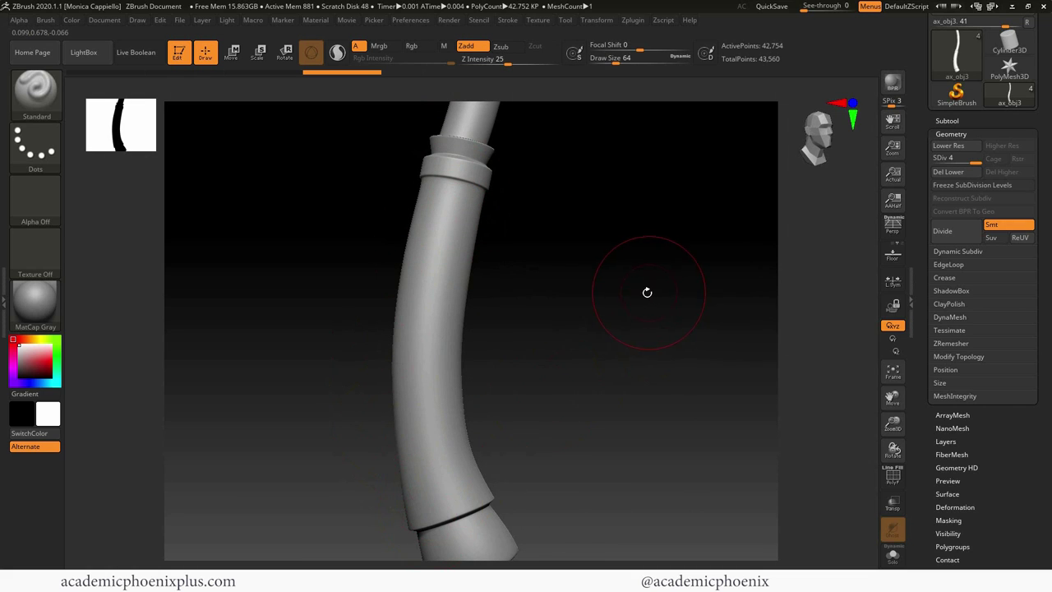
mouse_move(646, 291)
left_mouse_down()
mouse_move(630, 277)
mouse_move(632, 291)
mouse_move(608, 279)
mouse_move(620, 280)
mouse_move(550, 282)
left_mouse_up()
left_click(43, 99)
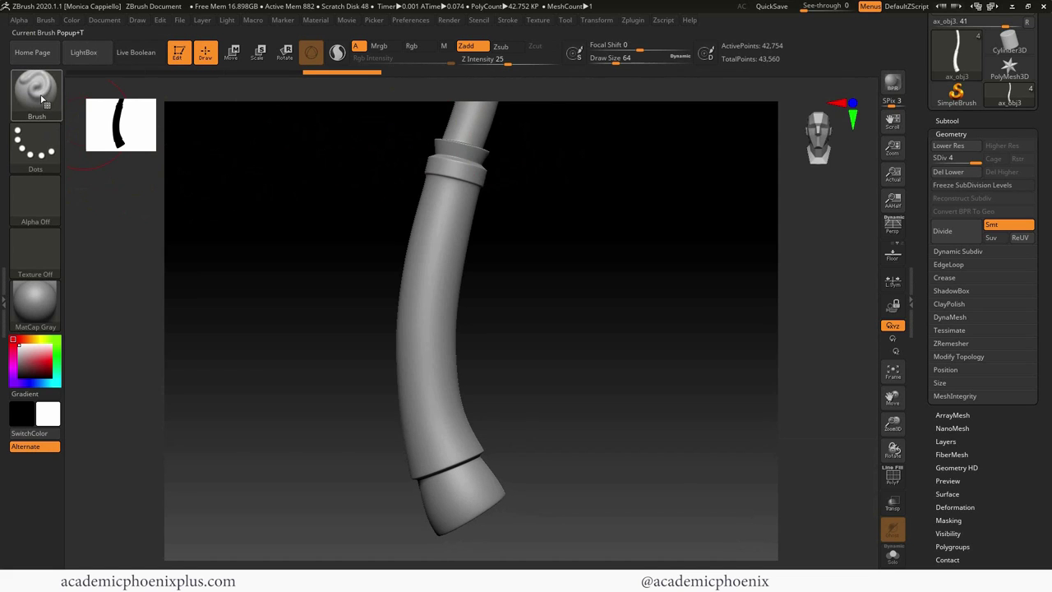
left_click(43, 99)
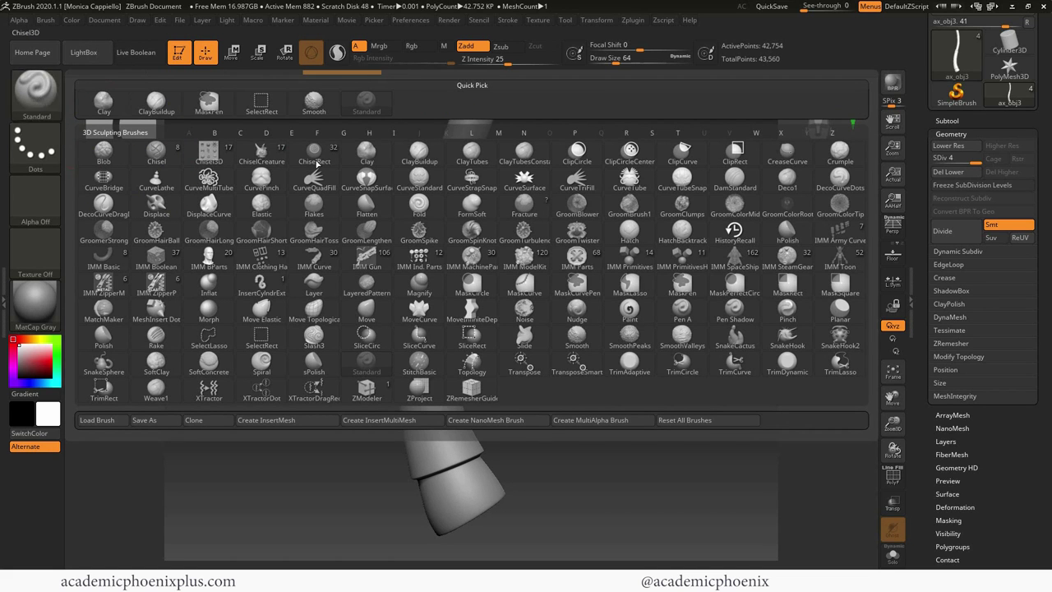
mouse_move(725, 182)
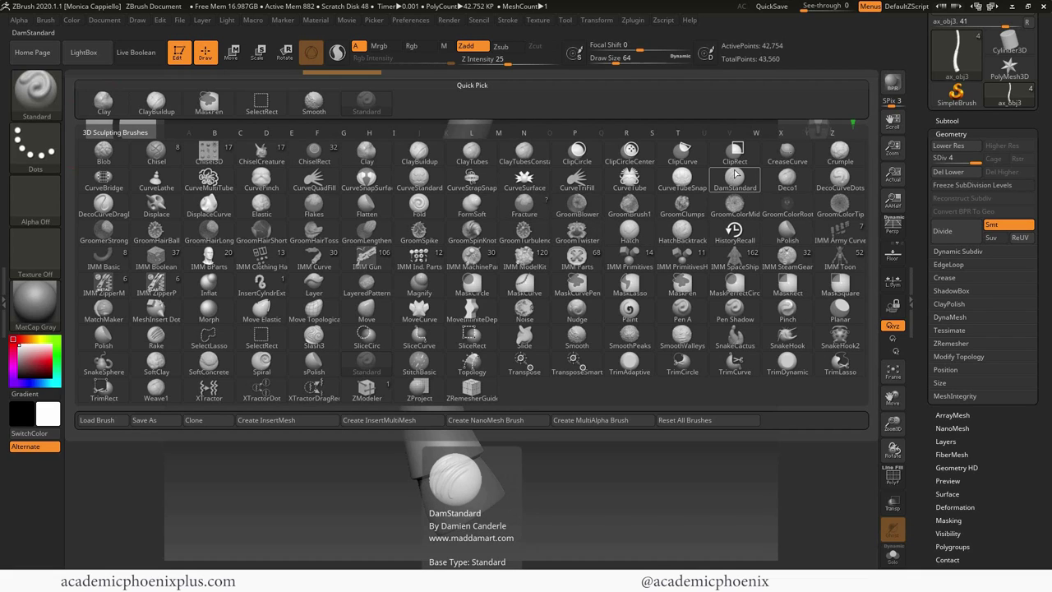
key("d")
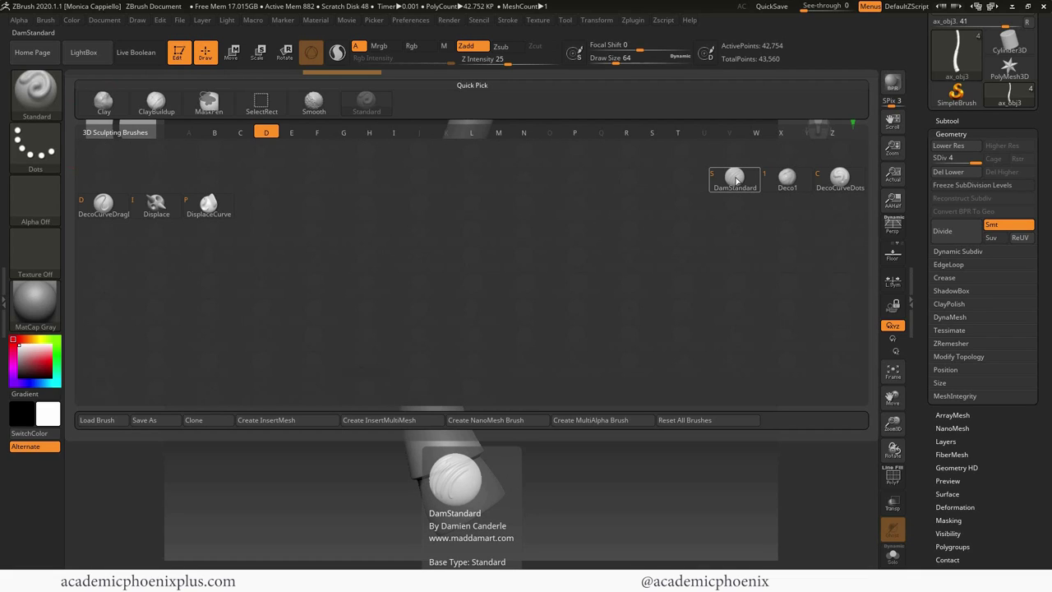
left_click(736, 180)
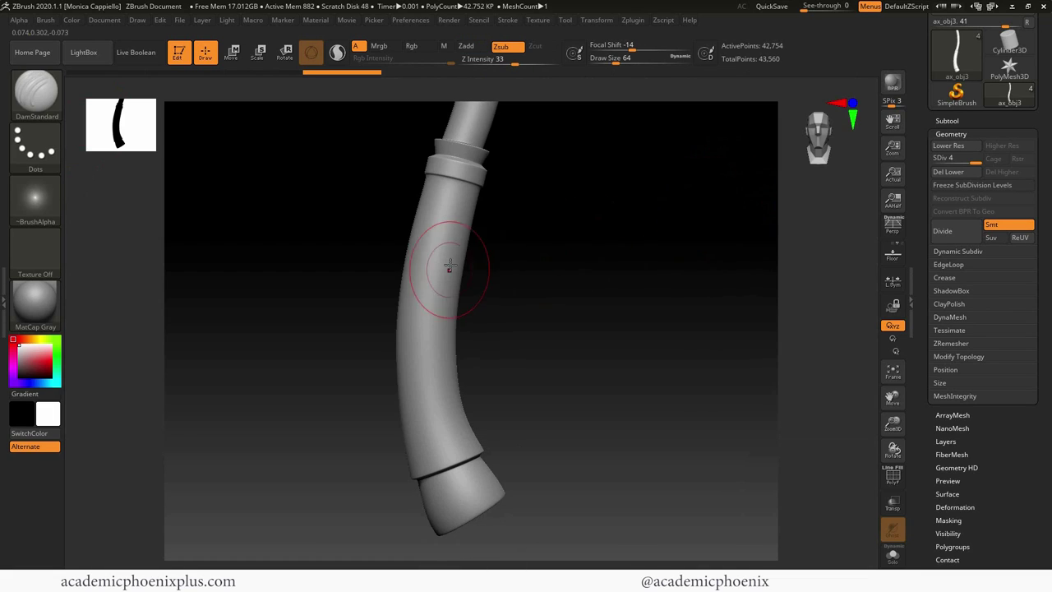
Undo a trial DamStandard stroke across the grip and reduce the brush's draw size to 10.
left_click_drag(381, 239, 464, 239)
key("ctrl+z")
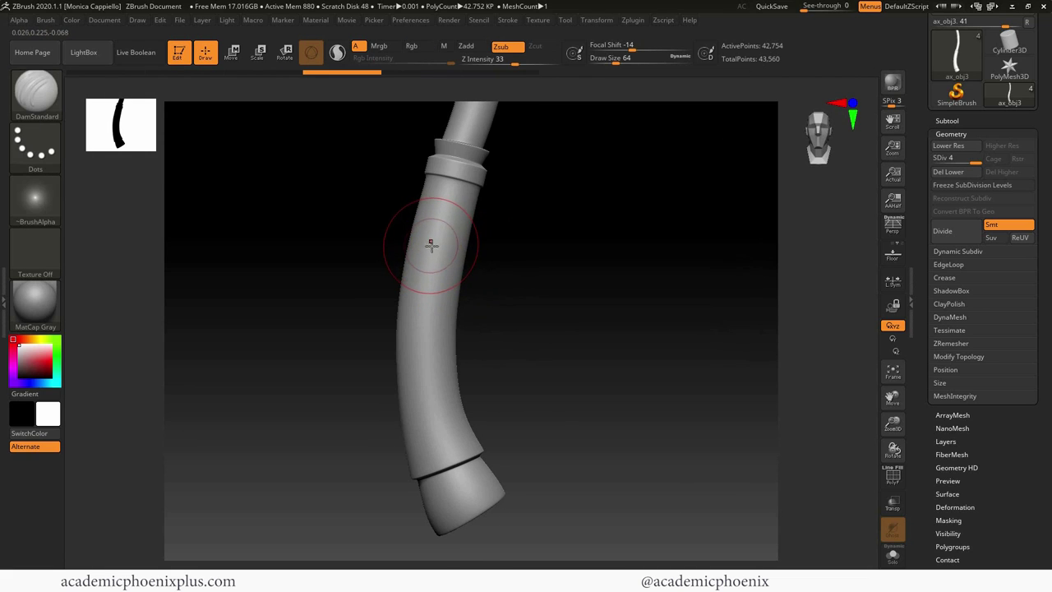
key("[")
key("[")
key("[")
key("[")
key("[")
key("[")
key("[")
key("[")
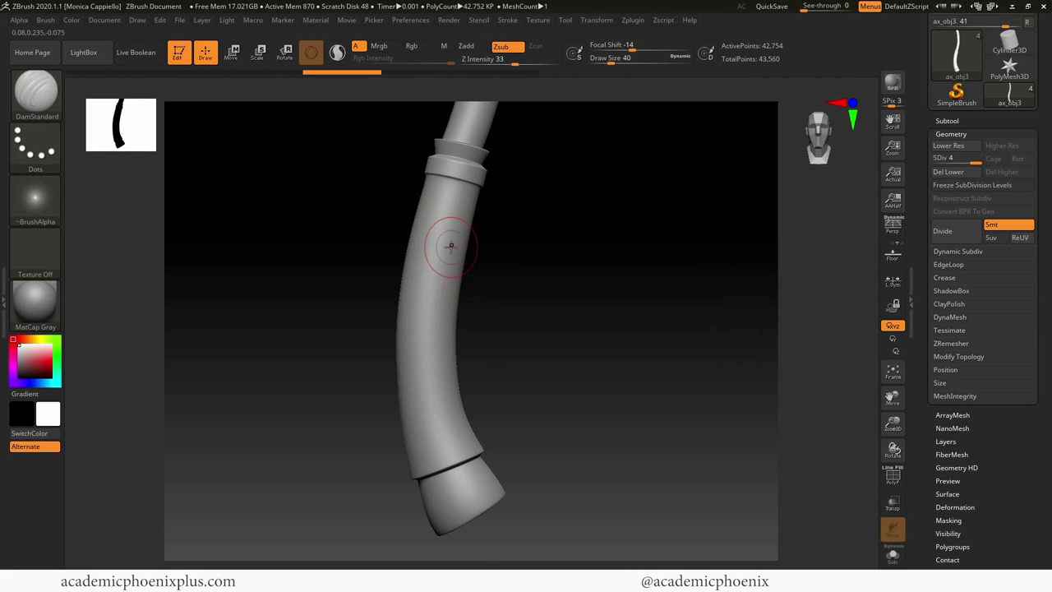
key("[")
key("[")
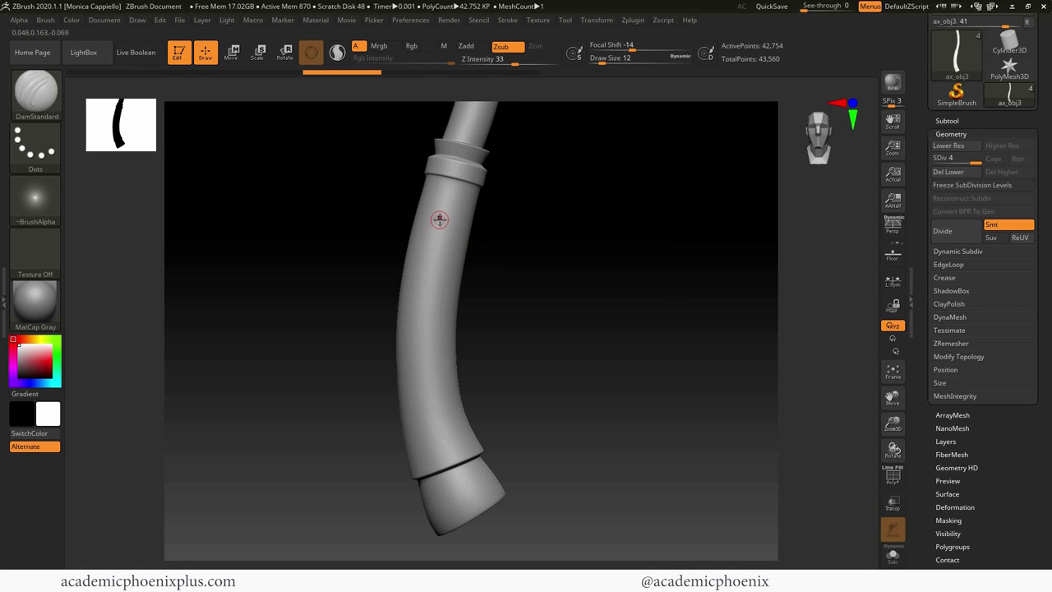
Turn on symmetry for sculpting the handle.
left_click(566, 19)
left_click(608, 21)
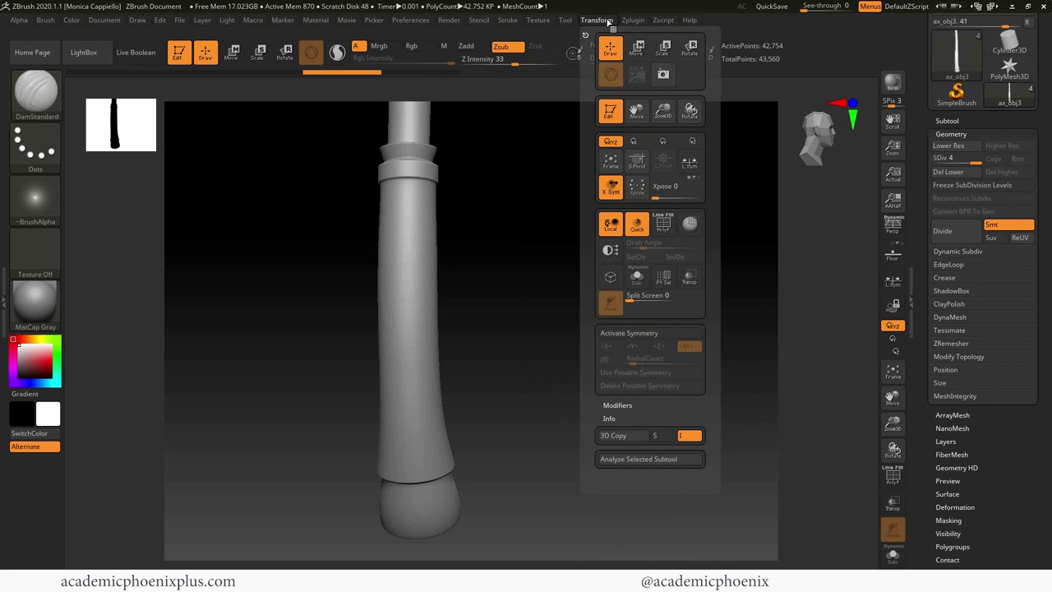
left_click(646, 335)
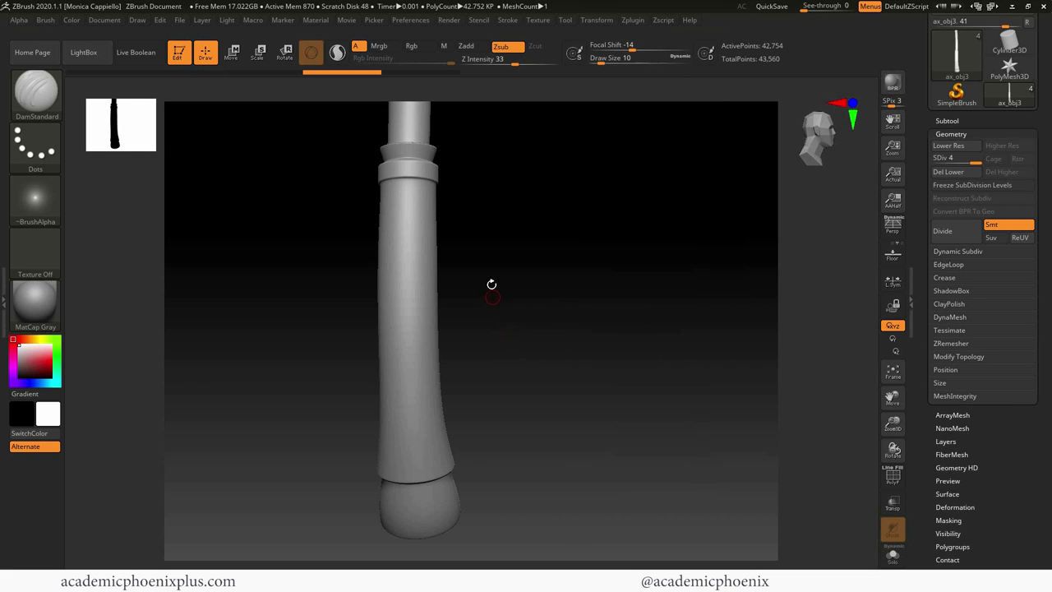
left_click_drag(517, 258, 387, 257)
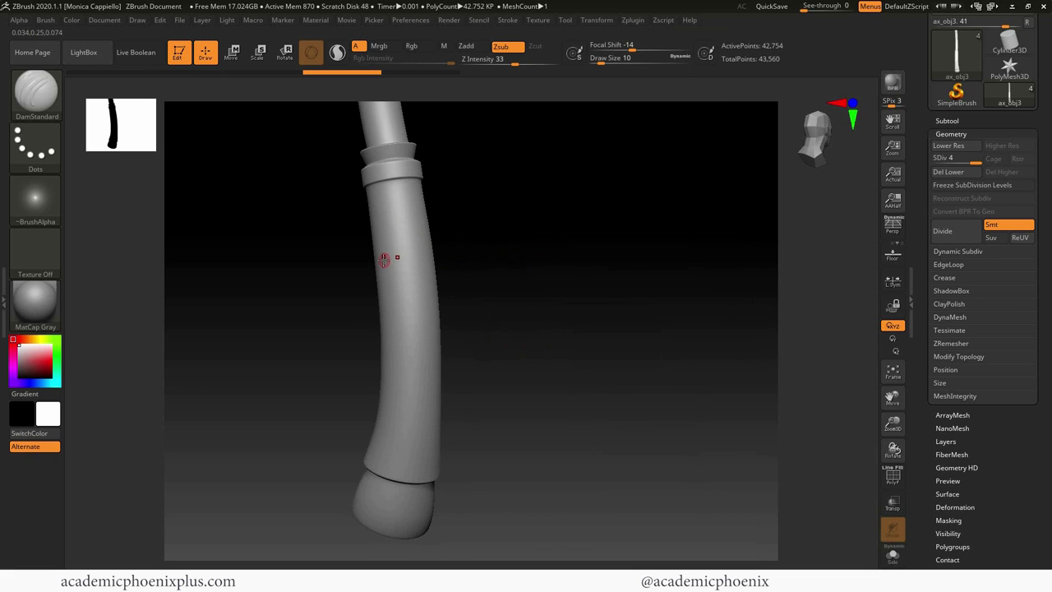
Undo a trial groove on the grip and switch the sculpting symmetry to the Z axis.
mouse_move(452, 263)
left_mouse_down()
mouse_move(493, 265)
mouse_move(438, 271)
left_mouse_up()
mouse_move(514, 280)
left_mouse_down()
mouse_move(443, 282)
mouse_move(646, 285)
mouse_move(504, 287)
mouse_move(550, 291)
left_mouse_up()
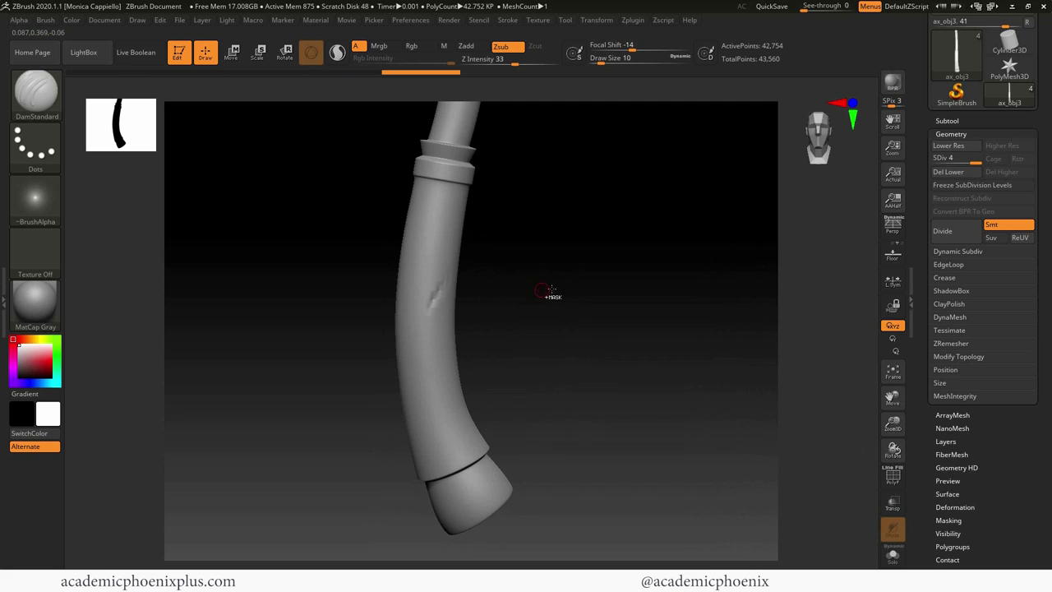
left_click(604, 20)
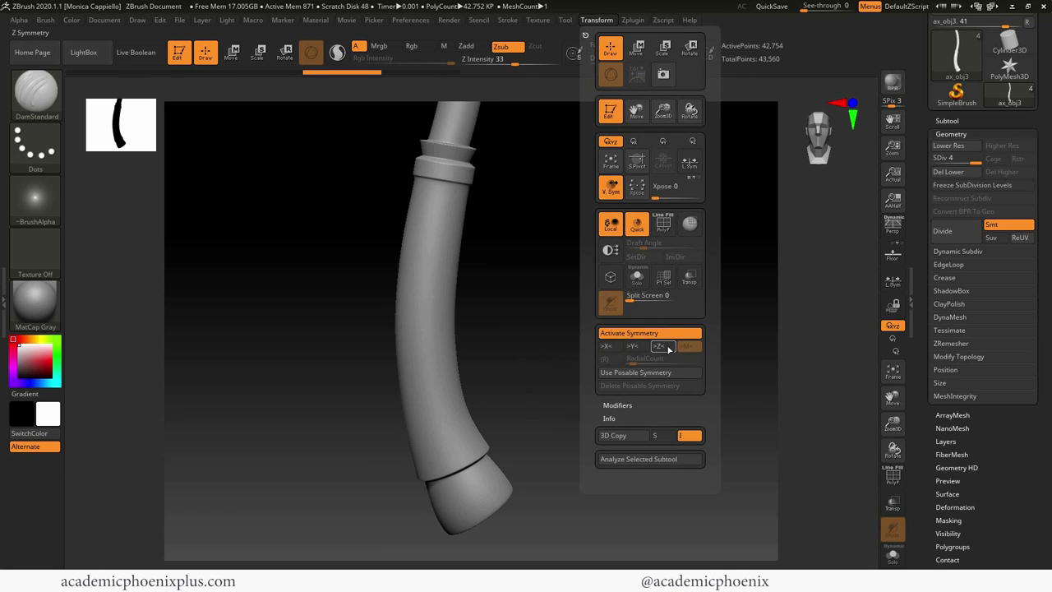
mouse_move(528, 331)
left_mouse_down()
mouse_move(554, 333)
mouse_move(542, 329)
left_mouse_up()
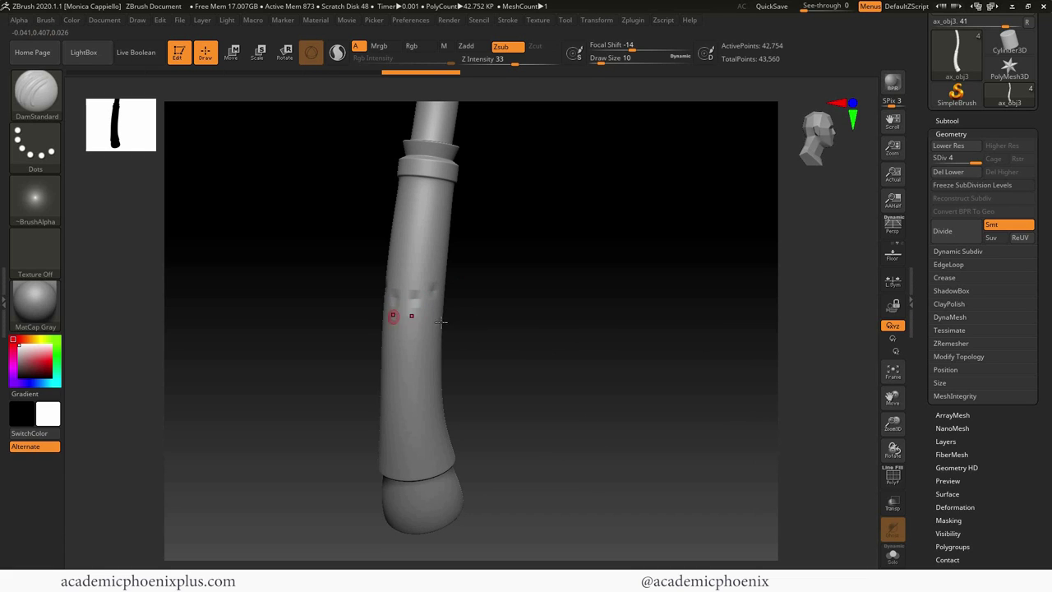
mouse_move(545, 260)
left_mouse_down()
mouse_move(583, 242)
mouse_move(595, 284)
mouse_move(446, 287)
left_mouse_up()
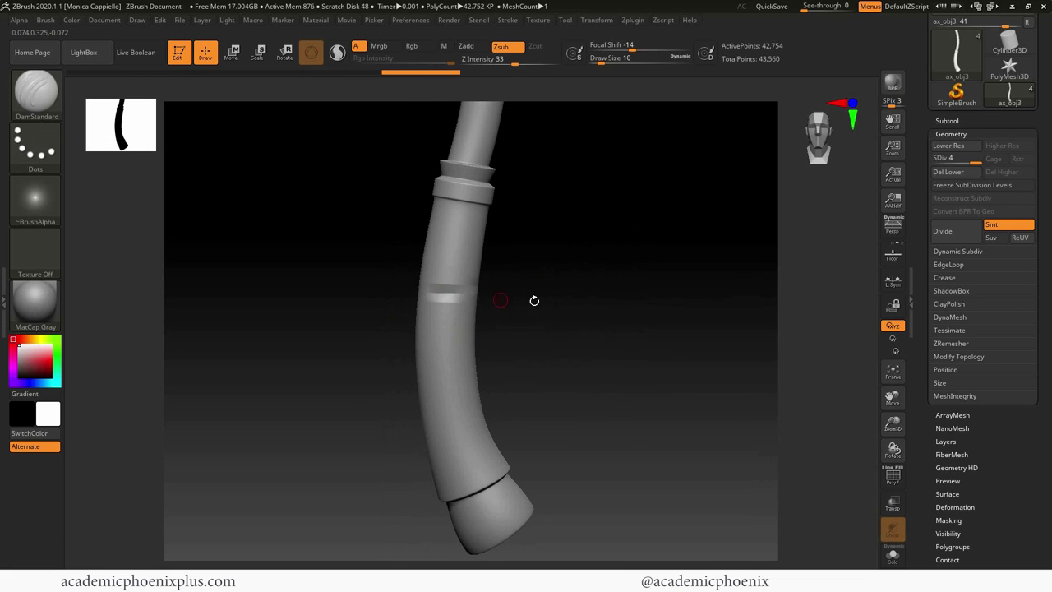
left_click_drag(536, 304, 586, 305)
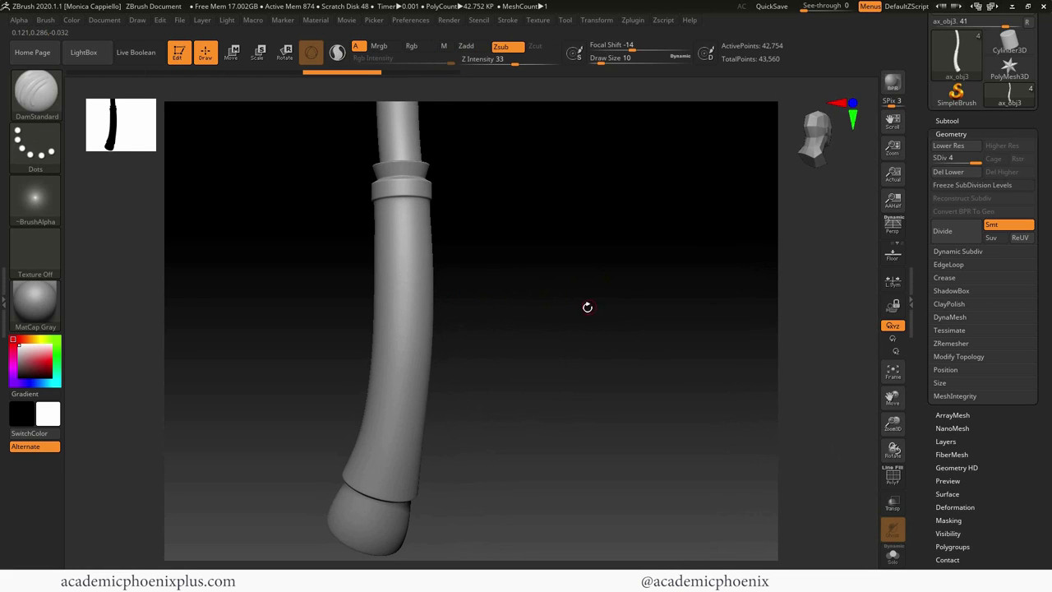
Divide the handle's geometry twice more to reach subdivision level 6.
left_click(956, 238)
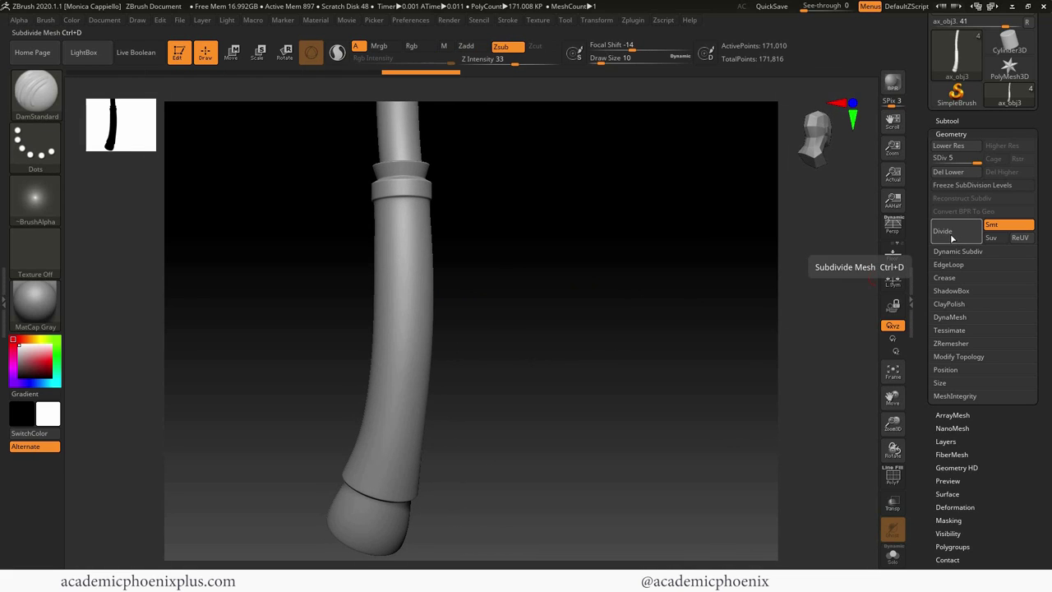
left_click(951, 236)
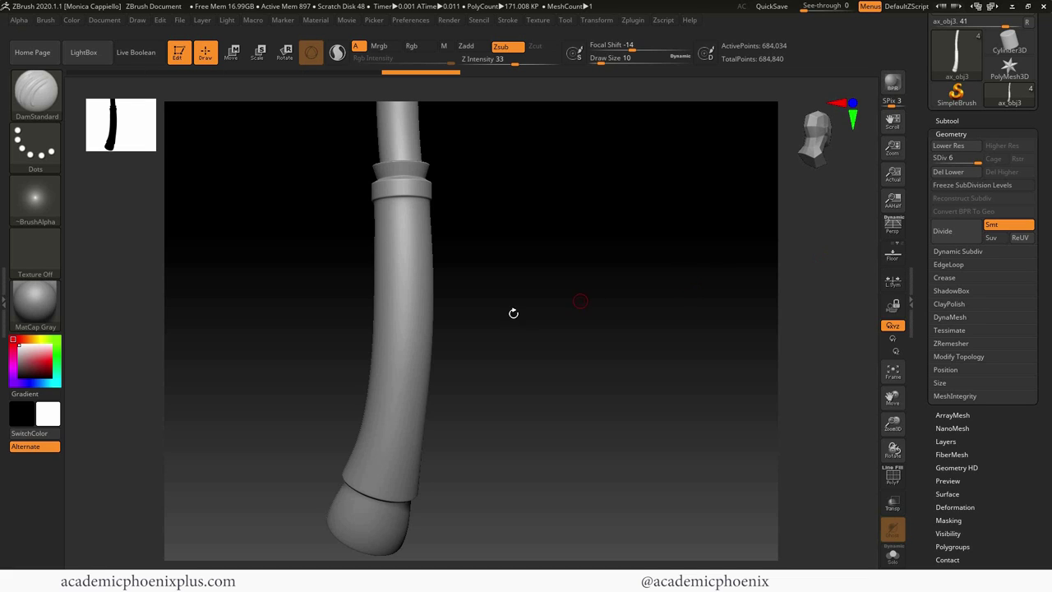
Carve a thin DamStandard groove around the grip a short distance below its collar.
left_click_drag(587, 282, 650, 258, "shift")
left_click_drag(402, 238, 456, 240)
left_click_drag(500, 277, 595, 282)
left_click_drag(510, 234, 601, 288, "alt")
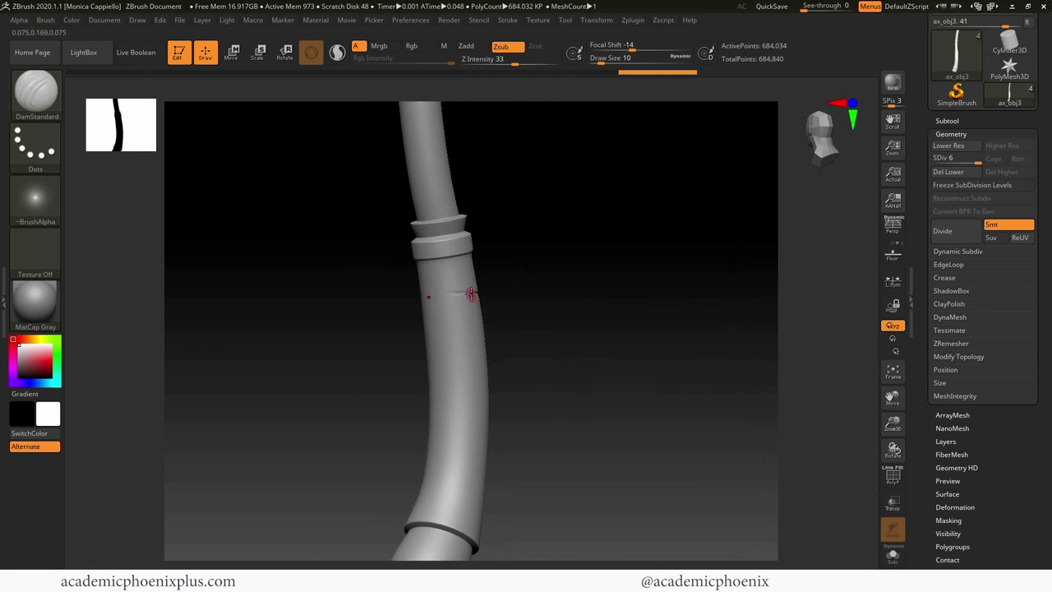
left_click_drag(471, 293, 413, 291)
left_click_drag(510, 292, 625, 292)
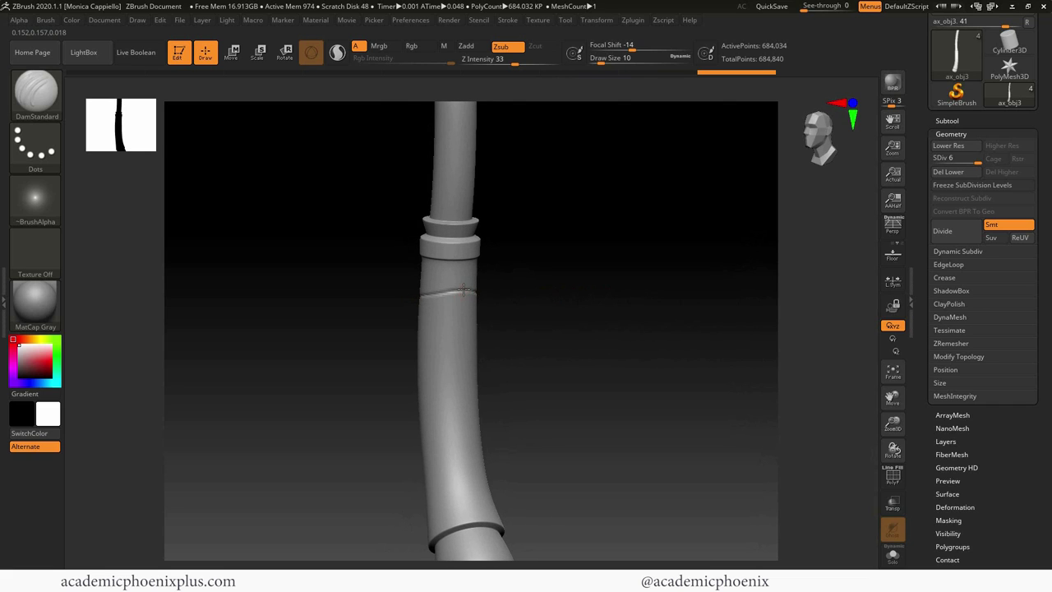
Carve a second groove around the grip just below the first to form a wrapped band.
left_click_drag(516, 295, 478, 306)
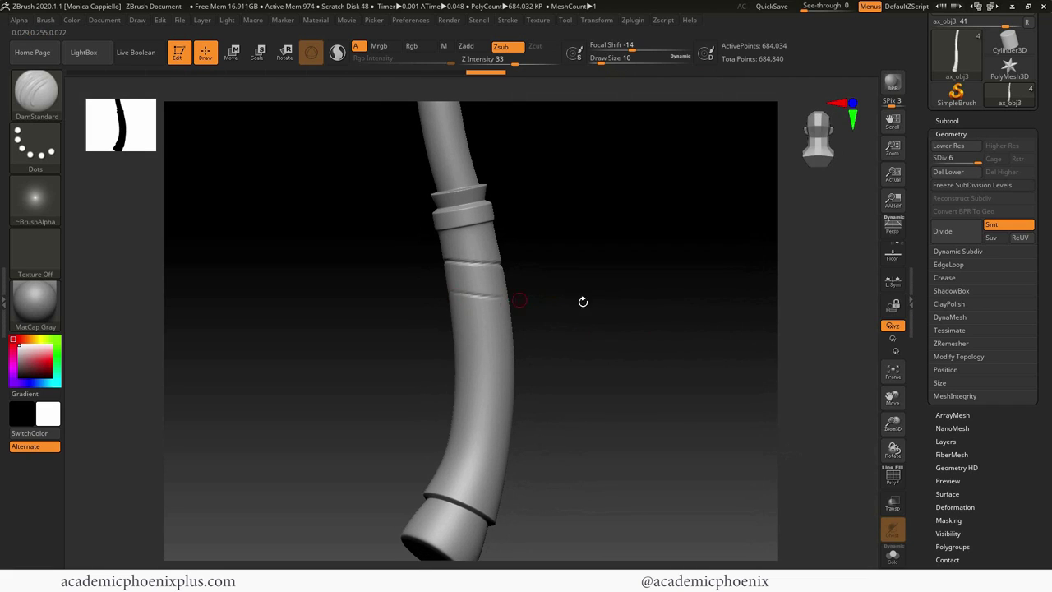
left_click_drag(617, 301, 488, 297)
left_click_drag(639, 302, 577, 302)
left_click_drag(681, 301, 526, 300)
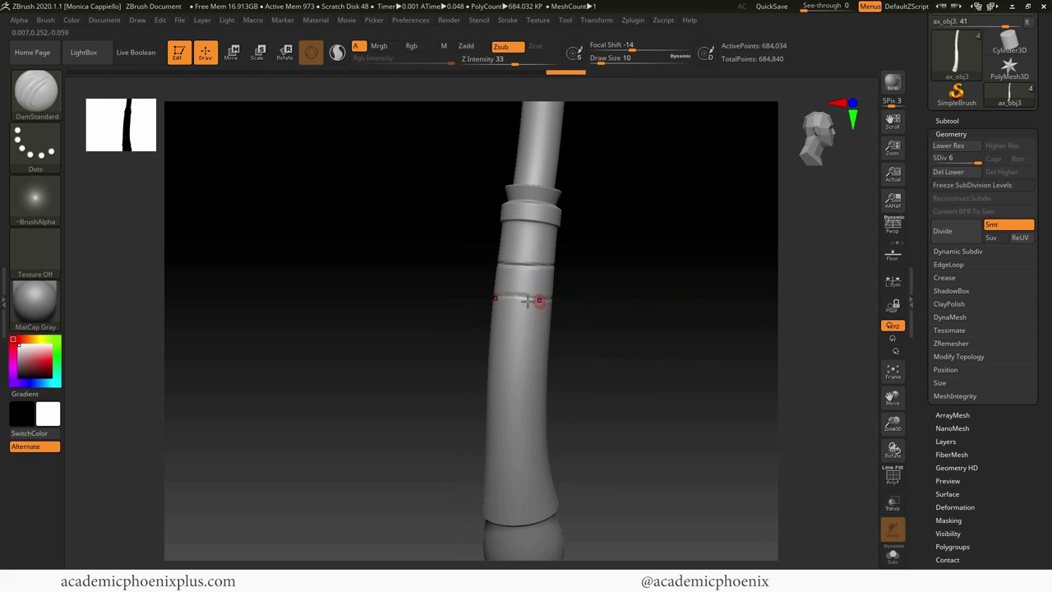
left_click_drag(655, 300, 544, 300)
Carve a diagonal fold across the uppermost wrap band and a groove directly beneath the collar.
mouse_move(612, 293)
left_mouse_down()
mouse_move(686, 293)
mouse_move(583, 293)
mouse_move(699, 291)
mouse_move(594, 329)
mouse_move(632, 299)
mouse_move(621, 287)
left_mouse_up()
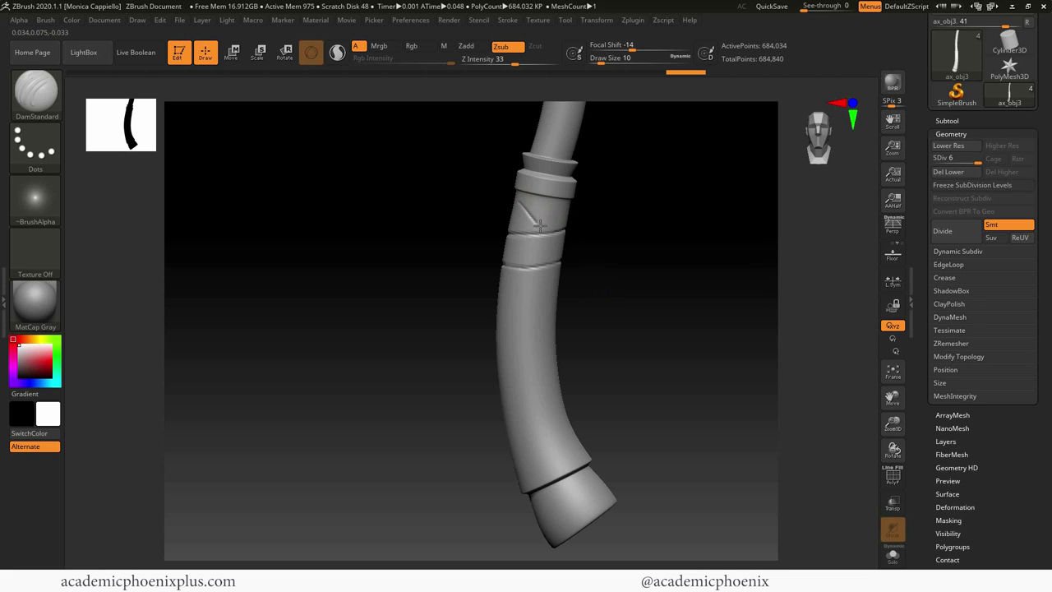
left_click_drag(647, 237, 596, 208)
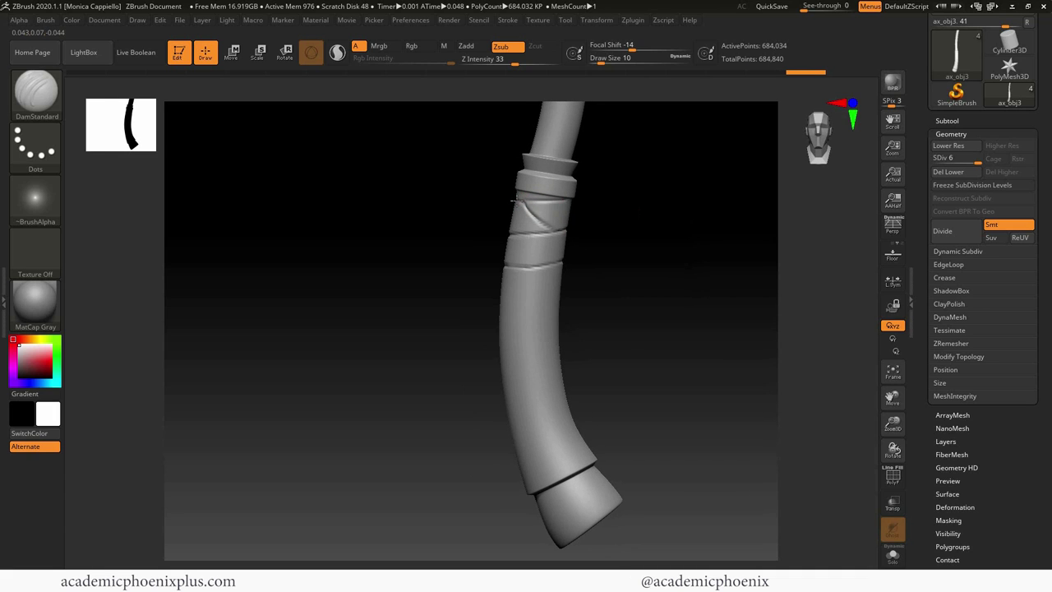
left_click_drag(594, 220, 668, 240)
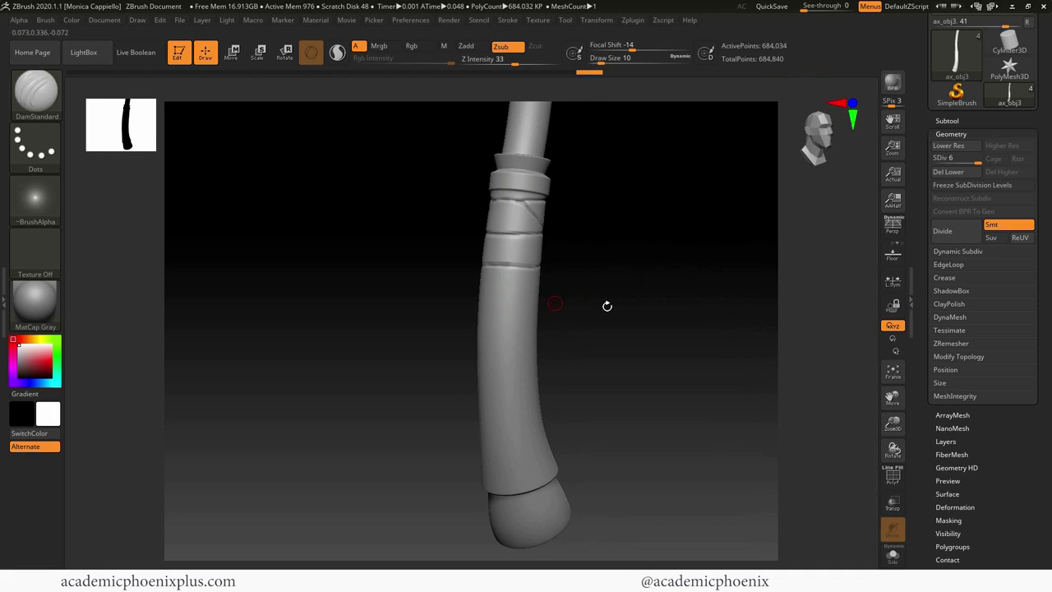
Carve two more grooves around the grip, continuing the wrap bands down to its middle.
left_click_drag(635, 306, 516, 311)
left_click_drag(601, 298, 674, 308)
left_click_drag(436, 289, 493, 298, "shift")
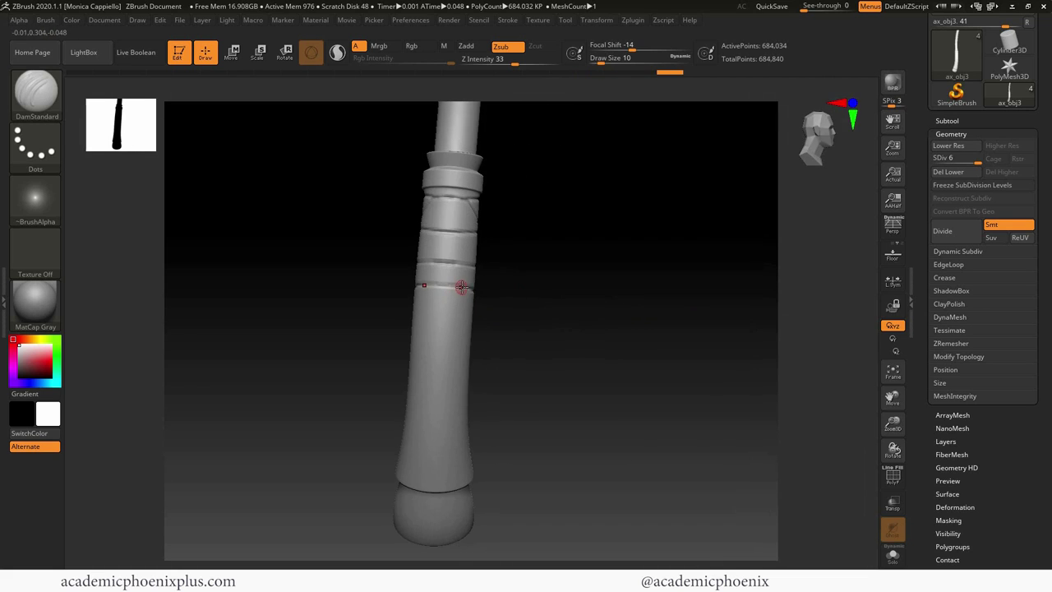
left_click_drag(564, 331, 515, 326)
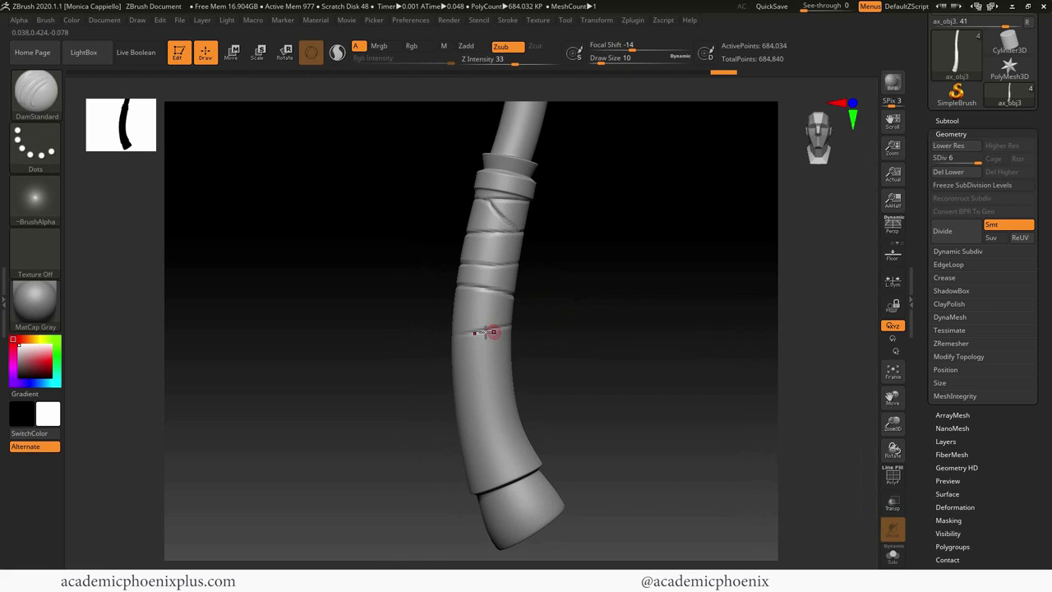
left_click_drag(535, 329, 476, 330, "shift")
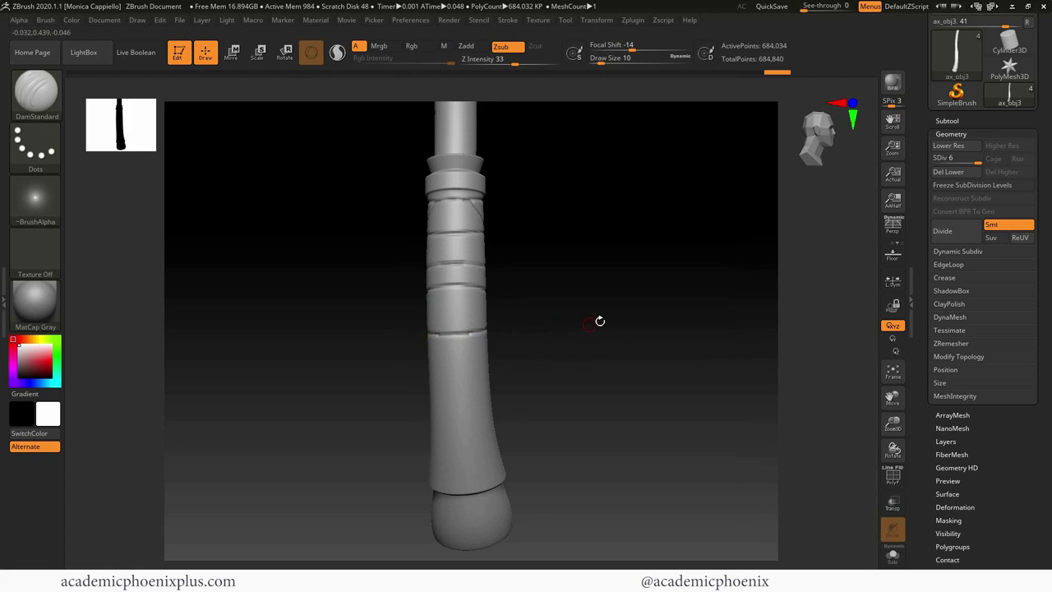
Connect the middle groove around the grip and carve two further wrap grooves beneath it.
left_click_drag(599, 319, 483, 325)
left_click_drag(587, 329, 428, 333)
left_click_drag(600, 325, 556, 329)
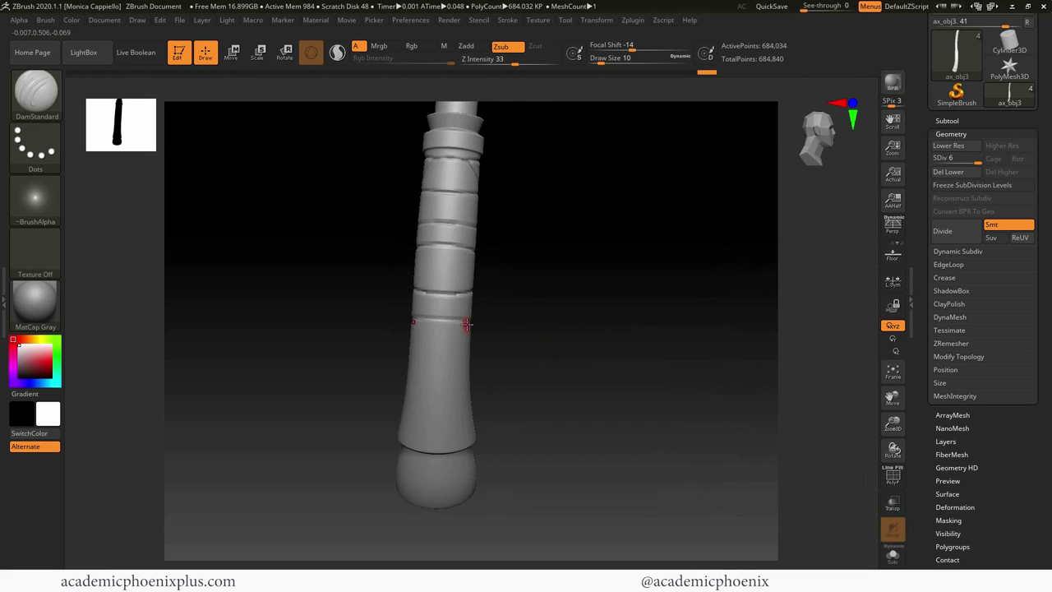
left_click_drag(404, 321, 492, 358)
left_click_drag(420, 359, 470, 360)
left_click_drag(559, 356, 496, 359)
left_click_drag(414, 356, 466, 356)
mouse_move(549, 351)
left_mouse_down()
mouse_move(501, 351)
mouse_move(448, 377)
left_mouse_up()
Carve a slanted groove around the lower grip so that its two sides meet in a V.
right_click_drag(460, 375, 495, 391)
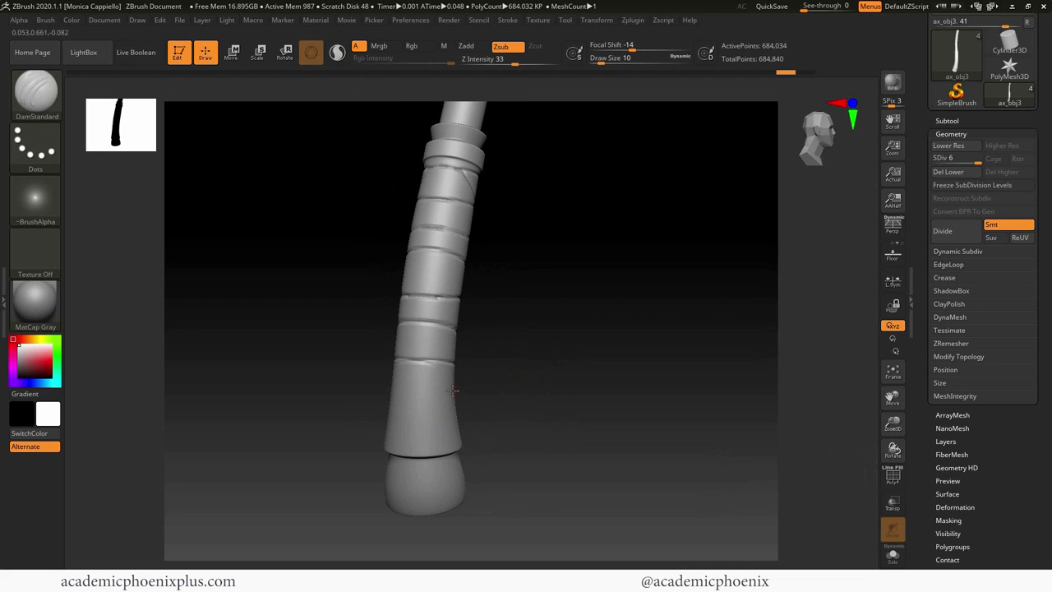
right_click_drag(409, 408, 515, 387)
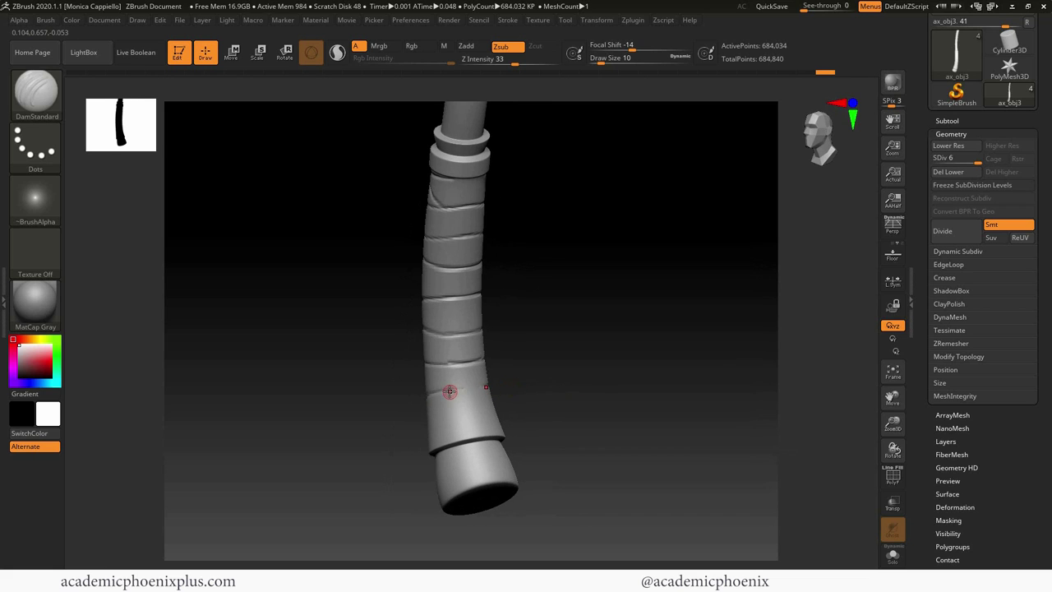
right_click_drag(433, 391, 528, 381)
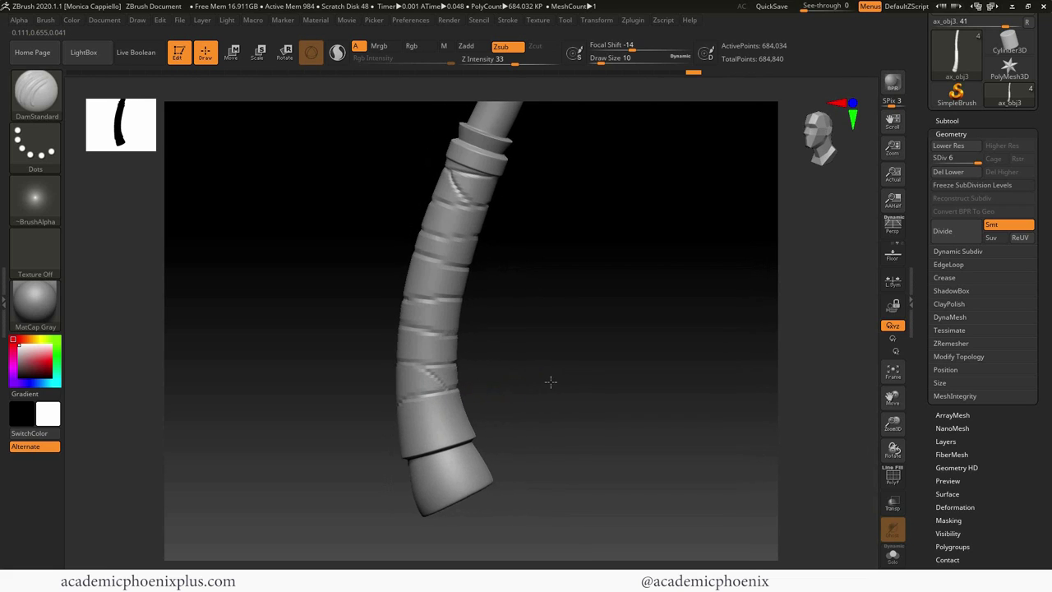
left_click_drag(546, 382, 463, 389, "shift")
left_click_drag(572, 384, 445, 396)
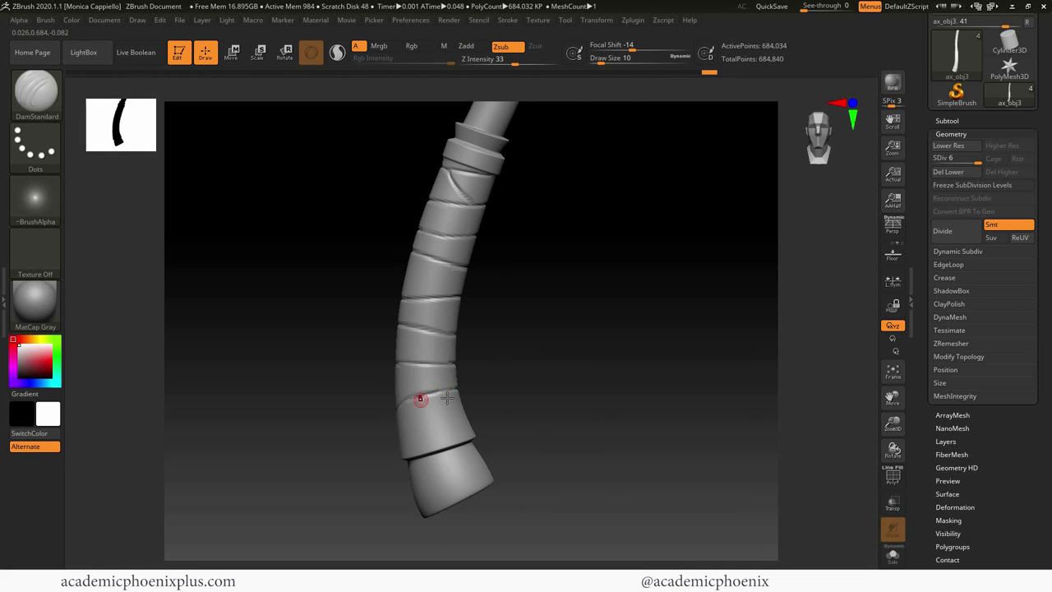
mouse_move(559, 385)
left_mouse_down()
mouse_move(551, 383)
mouse_move(582, 390)
mouse_move(606, 354)
mouse_move(607, 364)
mouse_move(555, 360)
left_mouse_up()
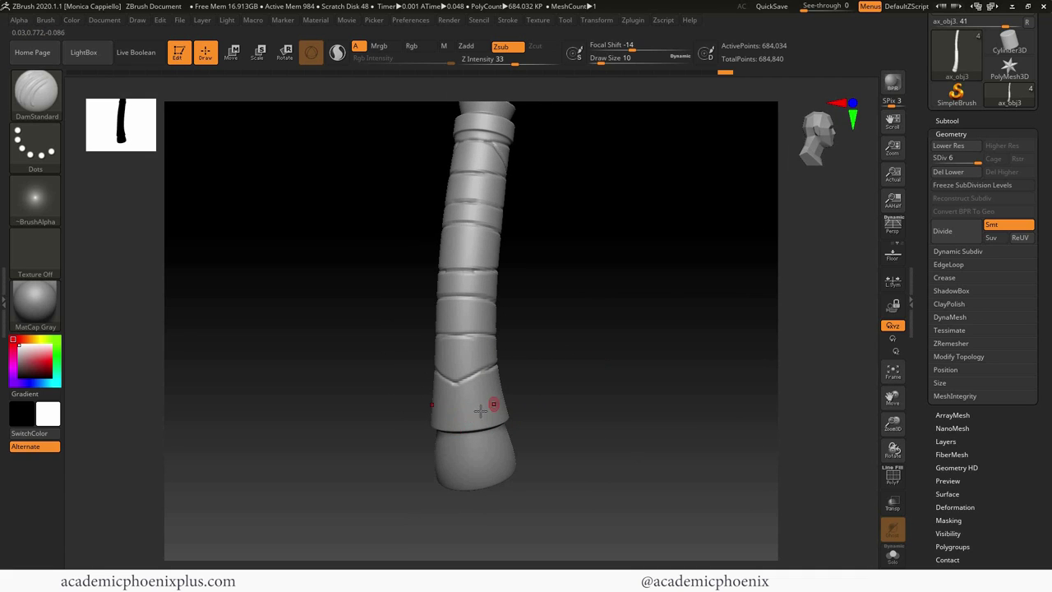
Carve the lowest wrap groove around the grip just above its bottom rim and check the wrap from several sides.
left_click_drag(592, 393, 479, 400)
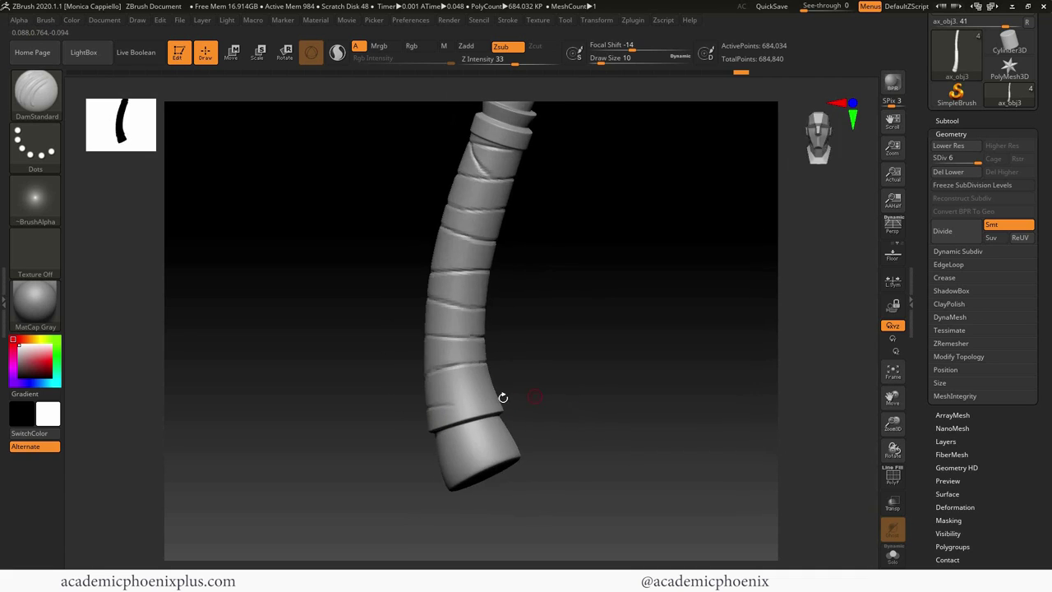
left_click_drag(598, 389, 487, 399)
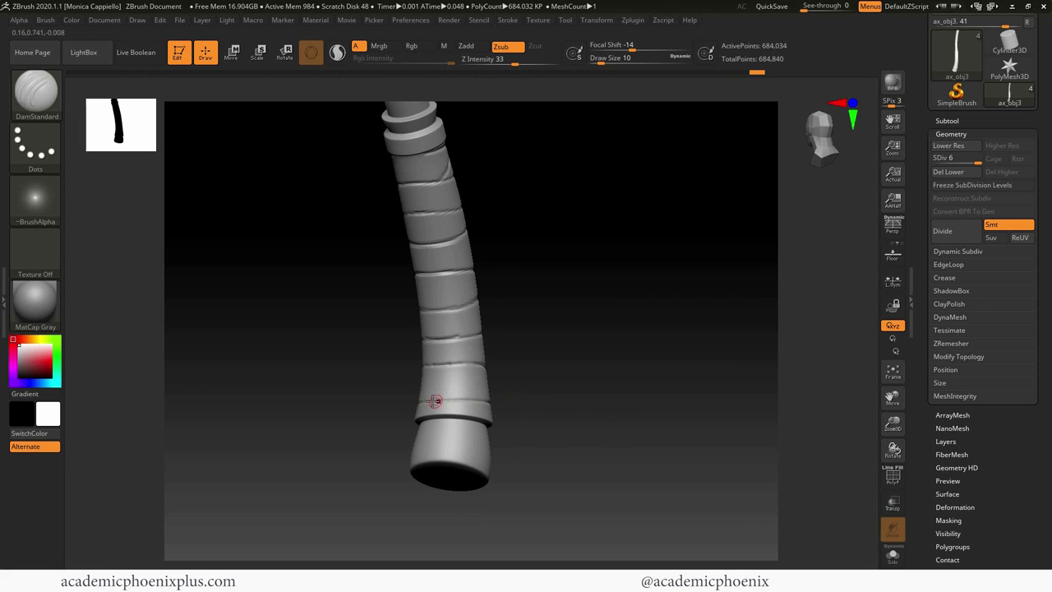
left_click_drag(613, 390, 535, 355)
left_click_drag(394, 429, 496, 420)
left_click_drag(608, 406, 599, 333)
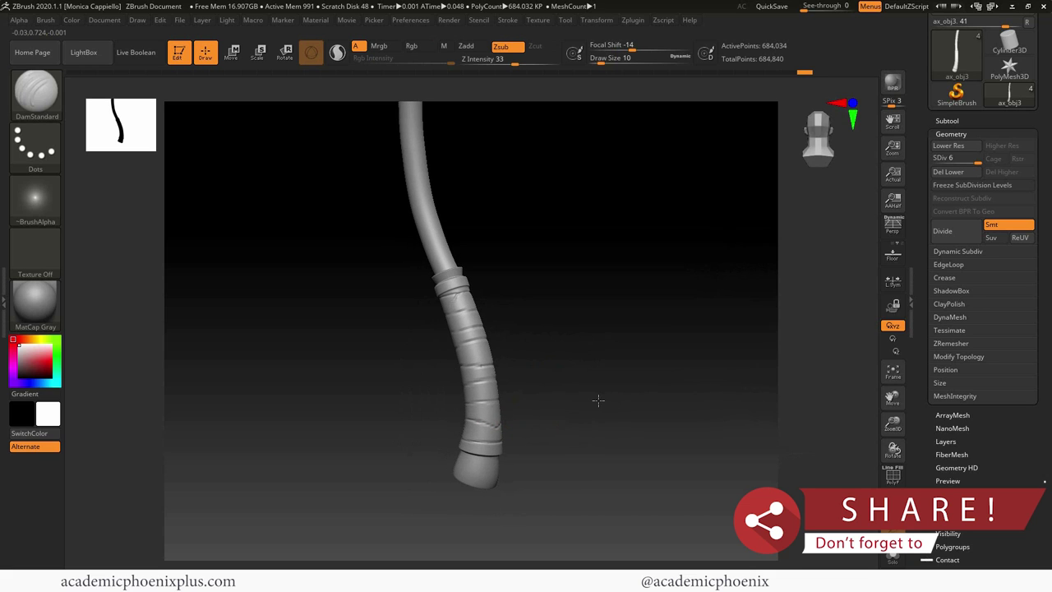
left_click_drag(576, 293, 465, 370)
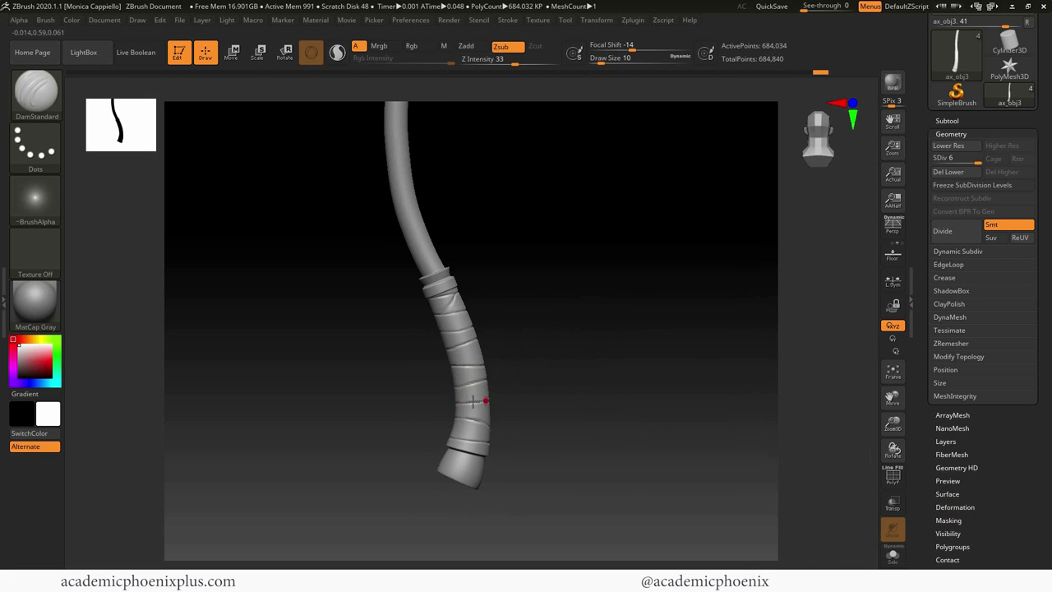
mouse_move(569, 361)
left_mouse_down()
mouse_move(604, 296)
mouse_move(596, 282)
mouse_move(597, 322)
mouse_move(622, 354)
left_mouse_up()
Choose the Standard brush with Alpha 58 and set its draw size to 26.
left_click(52, 97)
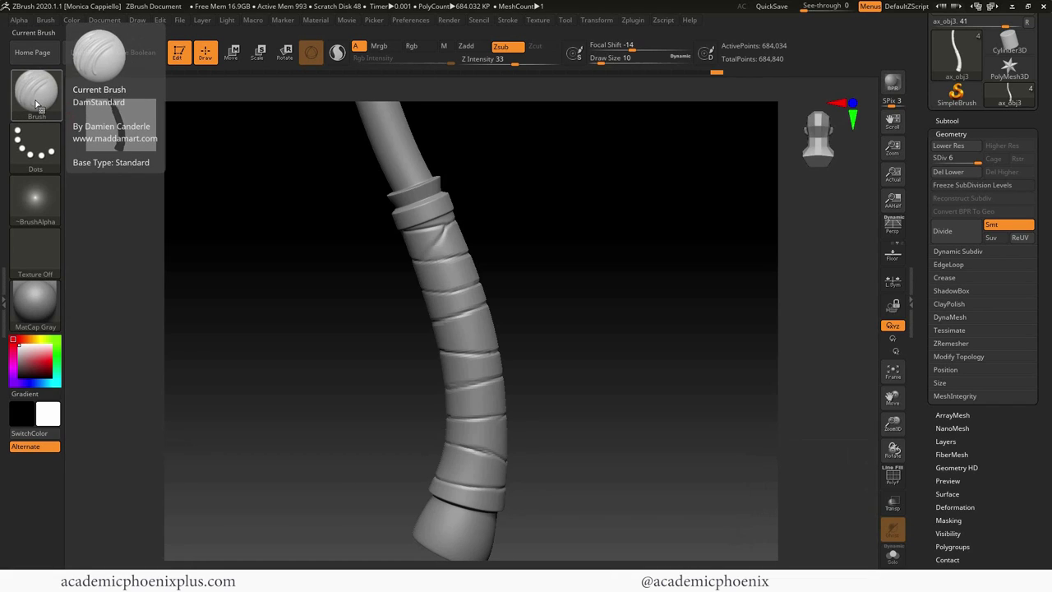
left_click(37, 91)
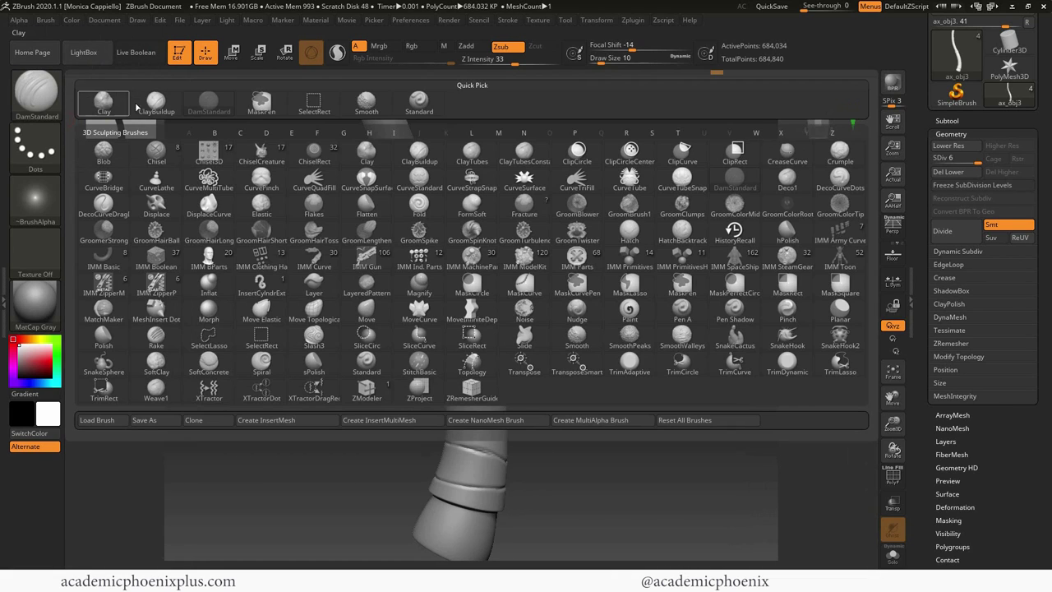
left_click(422, 100)
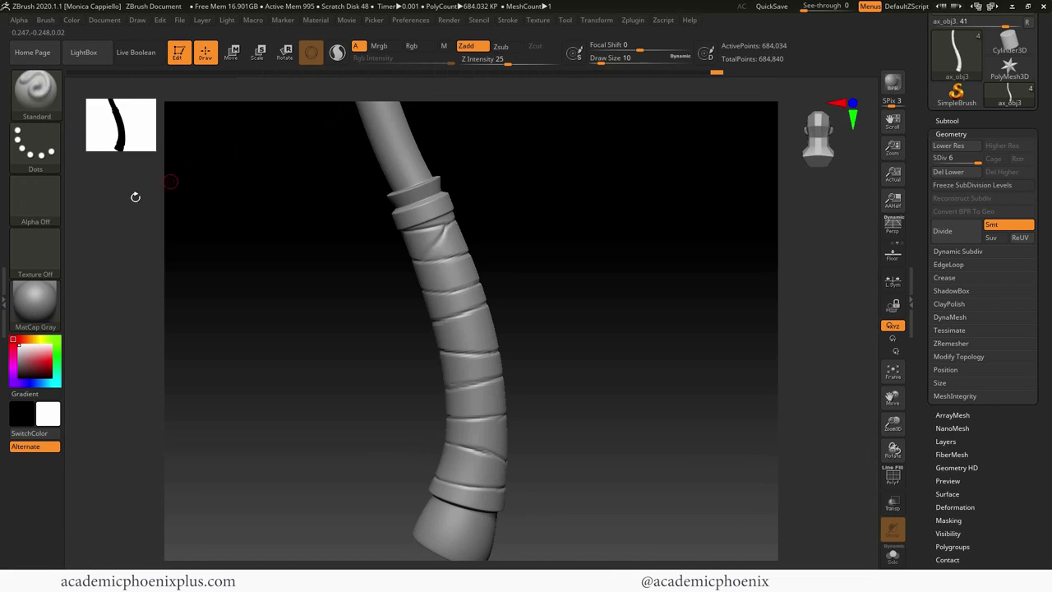
left_click(39, 201)
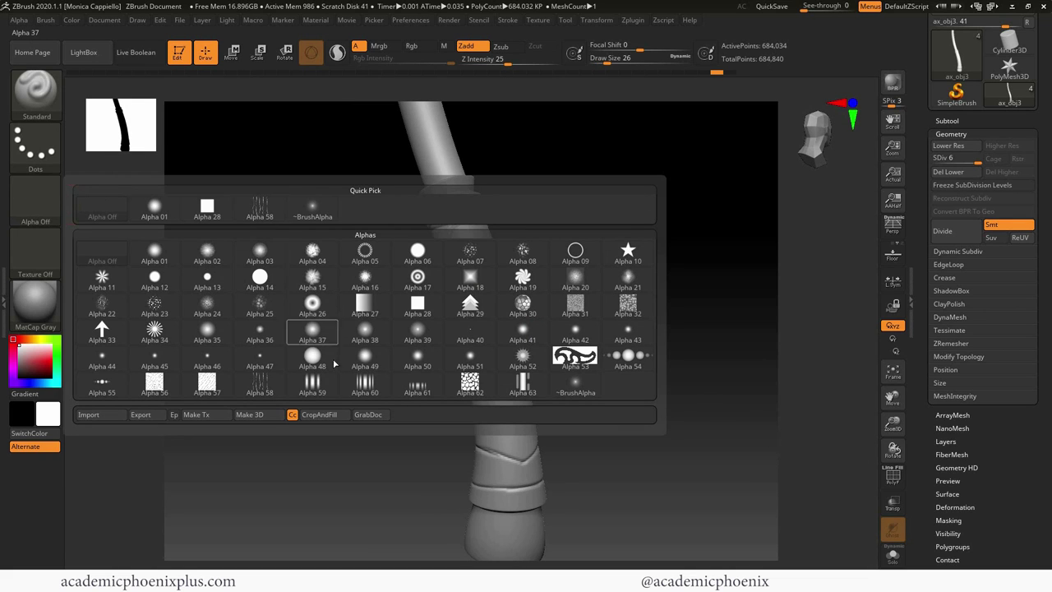
mouse_move(262, 390)
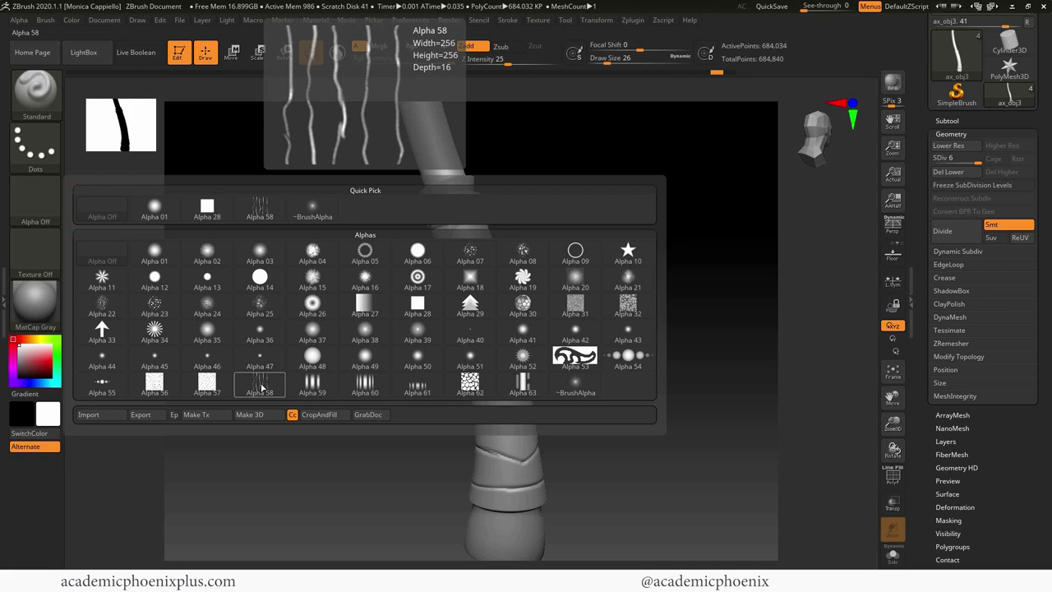
left_click(261, 390)
Sculpt test strokes with Alpha 58 across the second wrap band and lengthwise down the grip.
left_click_drag(265, 383, 558, 322)
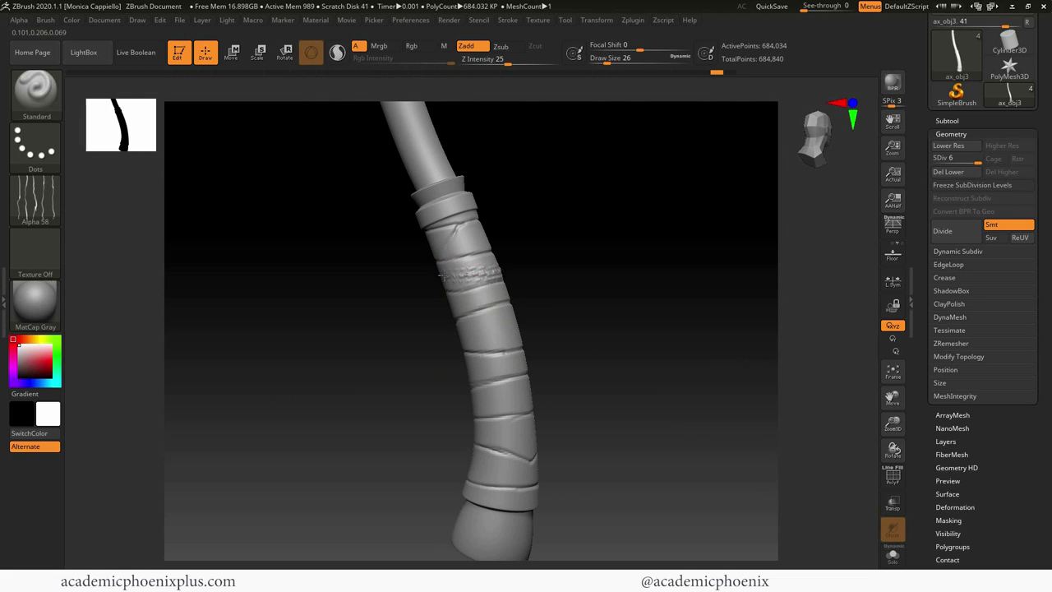
left_click_drag(617, 305, 616, 301)
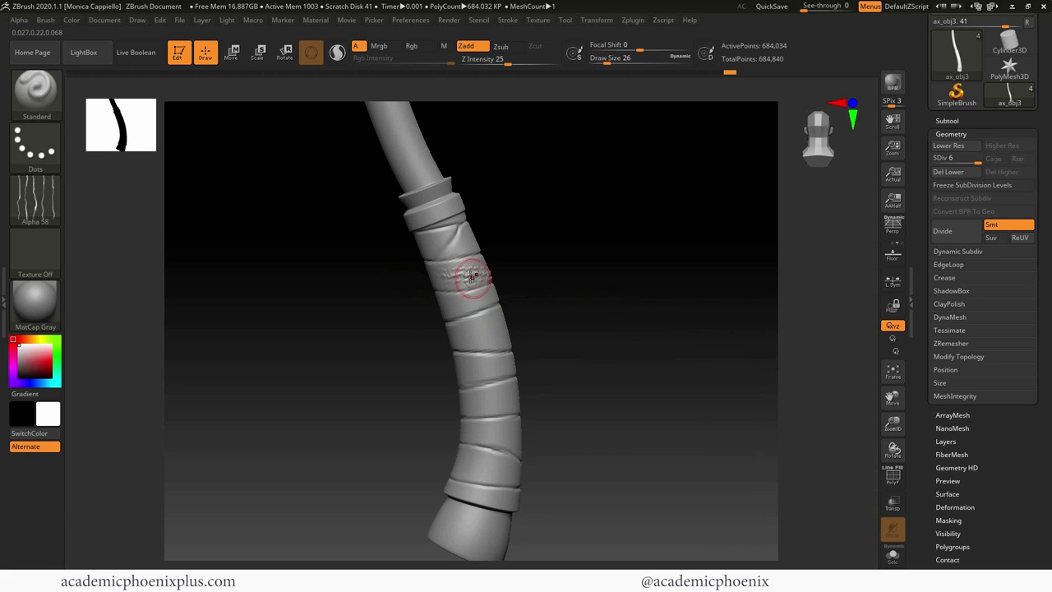
left_click_drag(470, 274, 471, 418)
left_click_drag(587, 373, 613, 369)
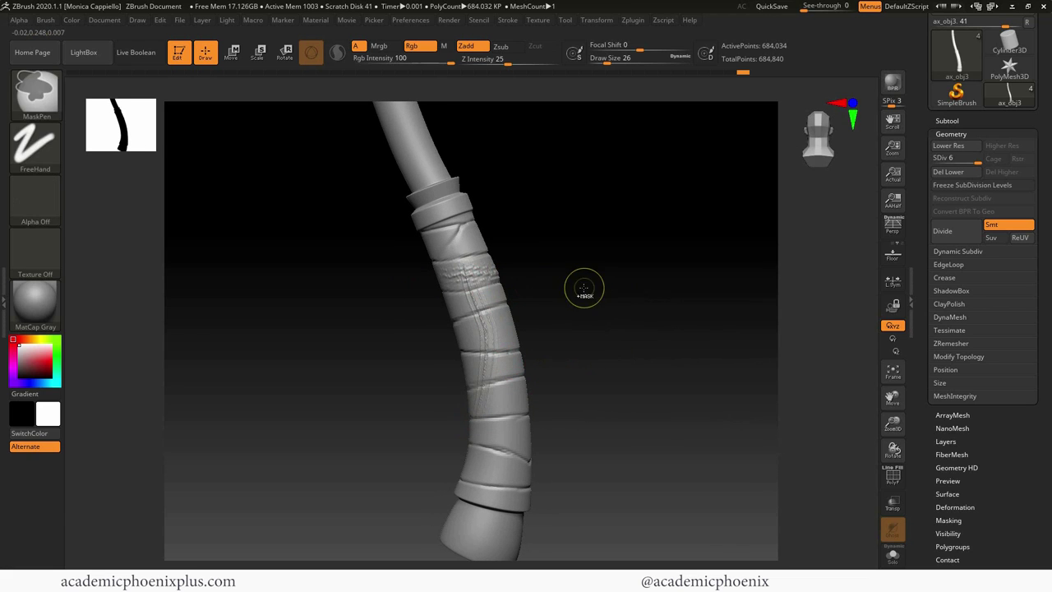
Undo the lengthwise test strokes and try raised Alpha 58 strokes across the middle wrap bands.
key("ctrl+z")
key("ctrl+z")
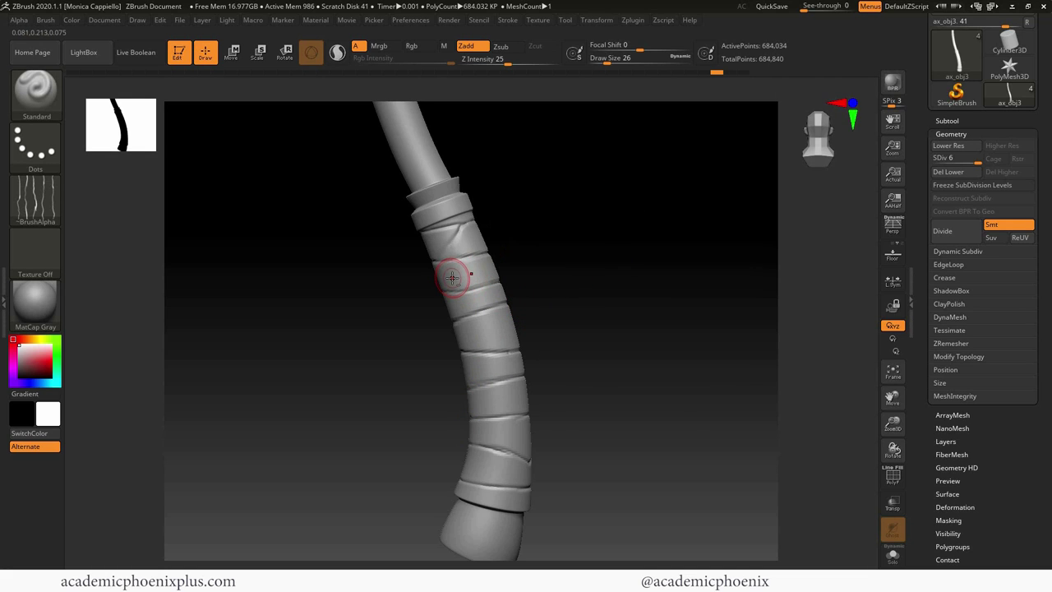
mouse_move(496, 271)
left_mouse_down()
mouse_move(445, 282)
mouse_move(502, 295)
left_mouse_up()
left_click_drag(463, 333, 515, 329)
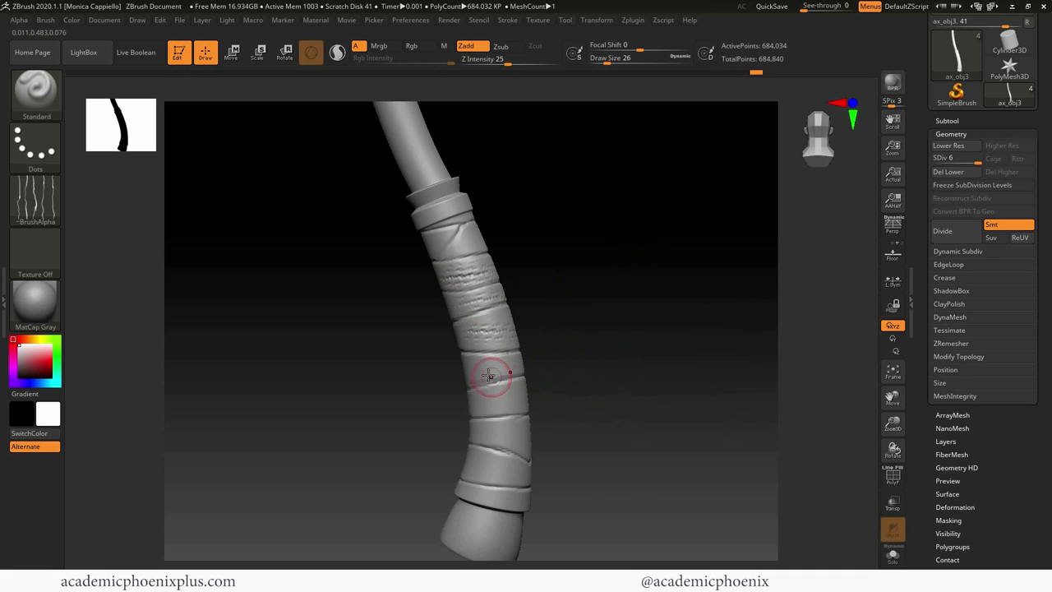
left_click_drag(468, 370, 555, 359)
key("ctrl+z")
key("ctrl+z")
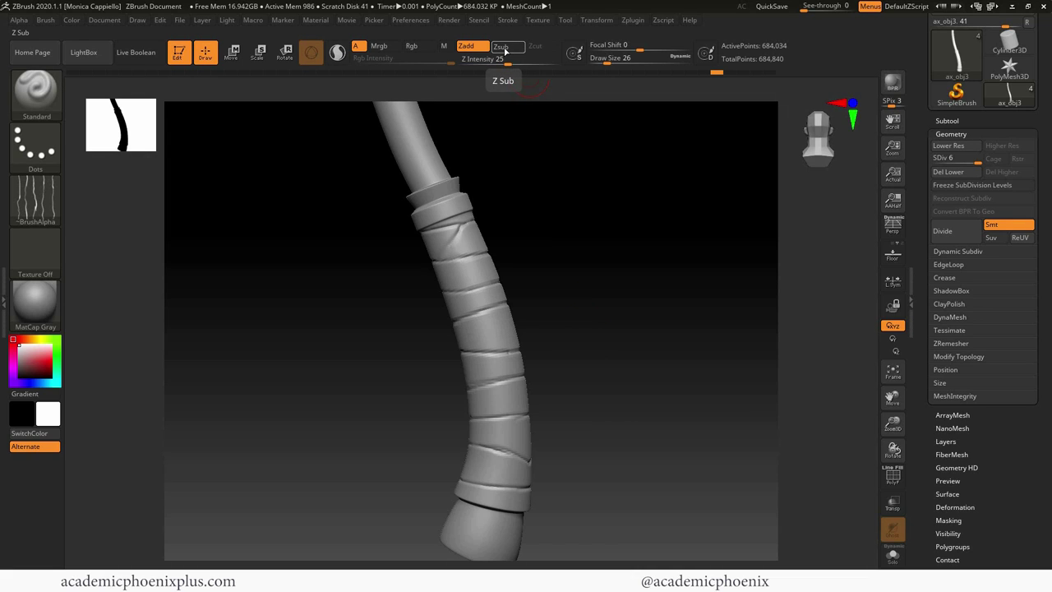
Set the Standard brush to Zsub and try carving the alpha texture across the third wrap band.
left_click(507, 49)
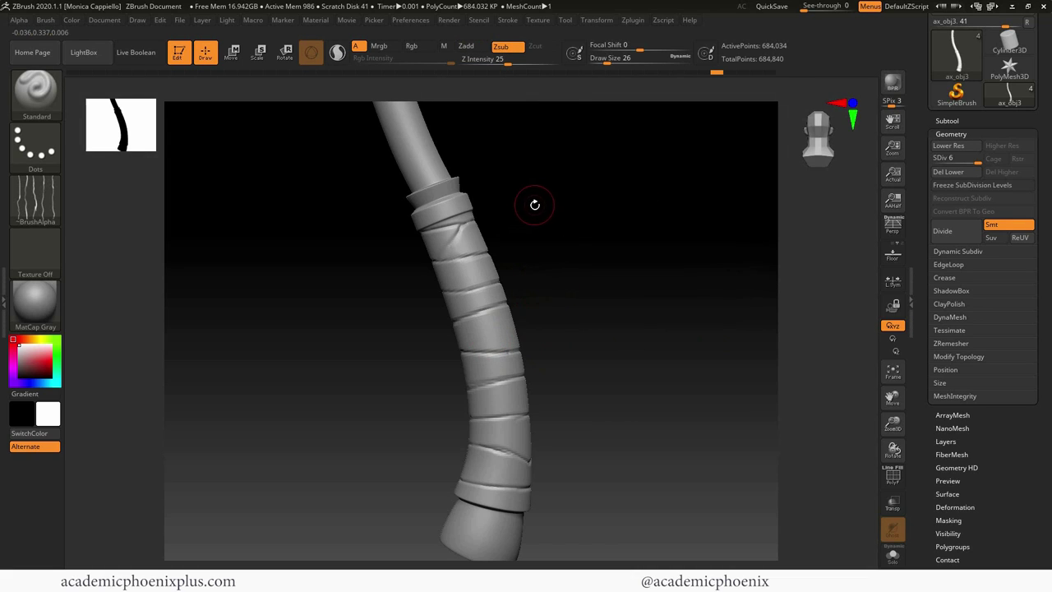
mouse_move(415, 309)
left_mouse_down()
mouse_move(505, 318)
mouse_move(413, 305)
mouse_move(484, 329)
mouse_move(465, 331)
left_mouse_up()
mouse_move(561, 325)
left_mouse_down()
mouse_move(638, 321)
mouse_move(453, 317)
left_mouse_up()
key("ctrl")
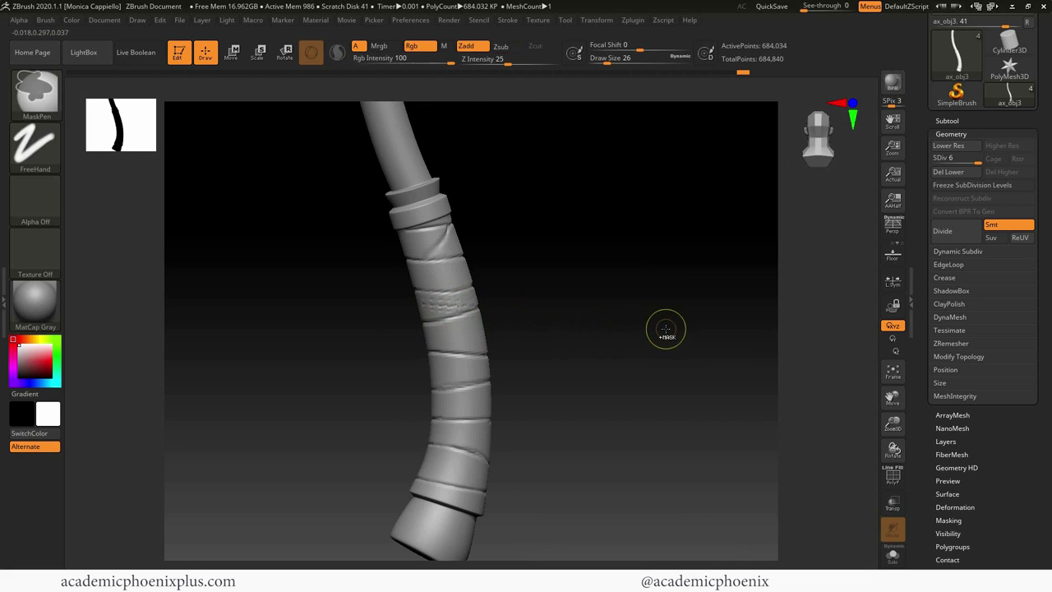
Subdivide the handle to SDiv 7 and enlarge the brush's draw size to 42.
key("ctrl+d")
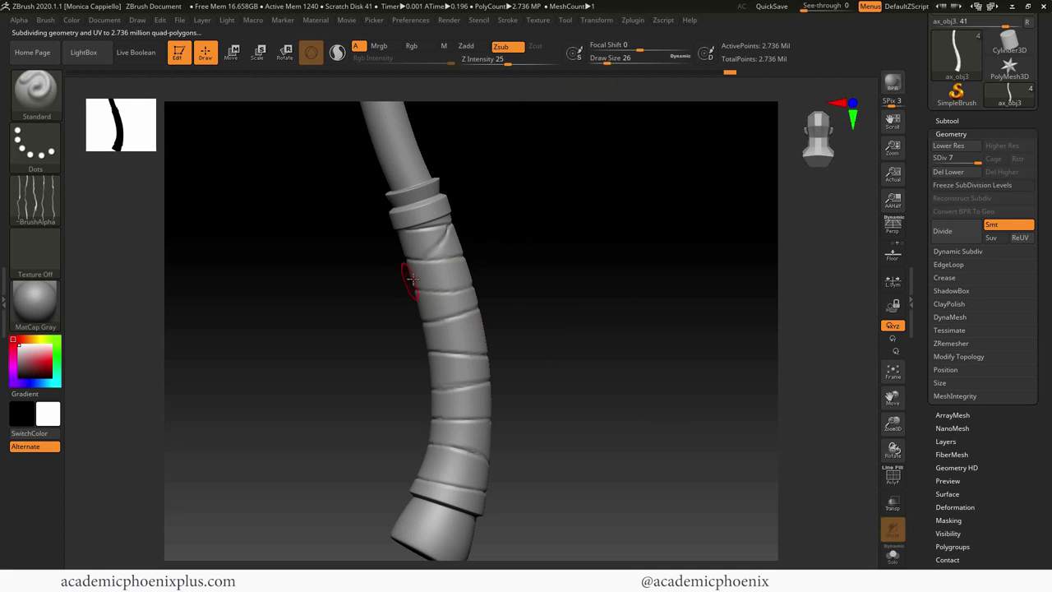
left_click_drag(553, 301, 434, 305)
key("ctrl")
key("bracketright")
key("bracketright")
key("bracketright")
key("bracketright")
Carve the alpha texture crosswise along the wrap bands from the second band down to the lower grip.
mouse_move(582, 300)
left_mouse_down()
mouse_move(496, 299)
mouse_move(532, 316)
left_mouse_up()
left_click_drag(372, 303, 380, 305)
mouse_move(321, 340)
left_mouse_down()
mouse_move(375, 343)
mouse_move(378, 326)
left_mouse_up()
left_click_drag(316, 374, 374, 372)
left_click_drag(317, 389, 375, 387)
left_click_drag(318, 410, 380, 407)
left_click_drag(319, 443, 415, 447)
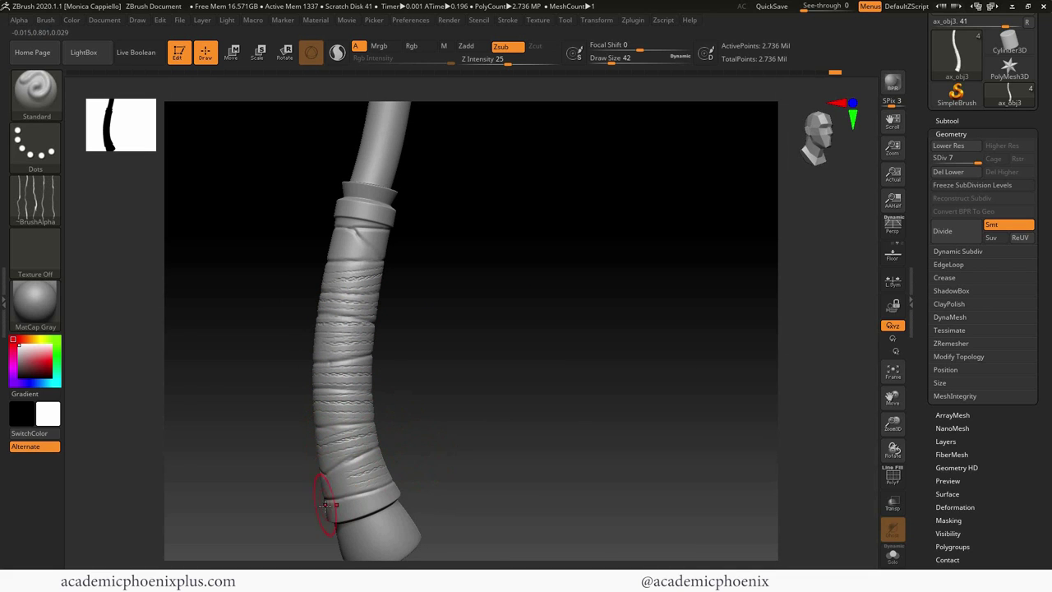
Carve the crosswise texture around the lowest wrap bands above the grip's bottom rim, working from several sides.
mouse_move(323, 500)
left_mouse_down()
mouse_move(420, 491)
mouse_move(370, 469)
left_mouse_up()
mouse_move(444, 411)
left_mouse_down()
mouse_move(484, 385)
mouse_move(513, 384)
left_mouse_up()
left_click_drag(284, 484, 368, 488)
left_click_drag(424, 470, 498, 458)
mouse_move(293, 483)
left_mouse_down()
mouse_move(379, 486)
mouse_move(415, 459)
left_mouse_up()
mouse_move(276, 441)
left_mouse_down()
mouse_move(404, 411)
mouse_move(294, 435)
left_mouse_up()
Continue the carved texture around the remaining sides of the grip, including the top wrap band below the collar.
mouse_move(350, 368)
left_mouse_down()
mouse_move(423, 362)
mouse_move(297, 376)
mouse_move(338, 381)
mouse_move(310, 341)
mouse_move(309, 291)
mouse_move(283, 237)
mouse_move(317, 240)
left_mouse_up()
mouse_move(272, 280)
left_mouse_down()
mouse_move(404, 299)
mouse_move(320, 280)
mouse_move(337, 280)
left_mouse_up()
mouse_move(448, 306)
left_mouse_down()
mouse_move(362, 275)
mouse_move(479, 290)
left_mouse_up()
left_click_drag(335, 252, 344, 254)
left_click_drag(376, 257, 432, 280)
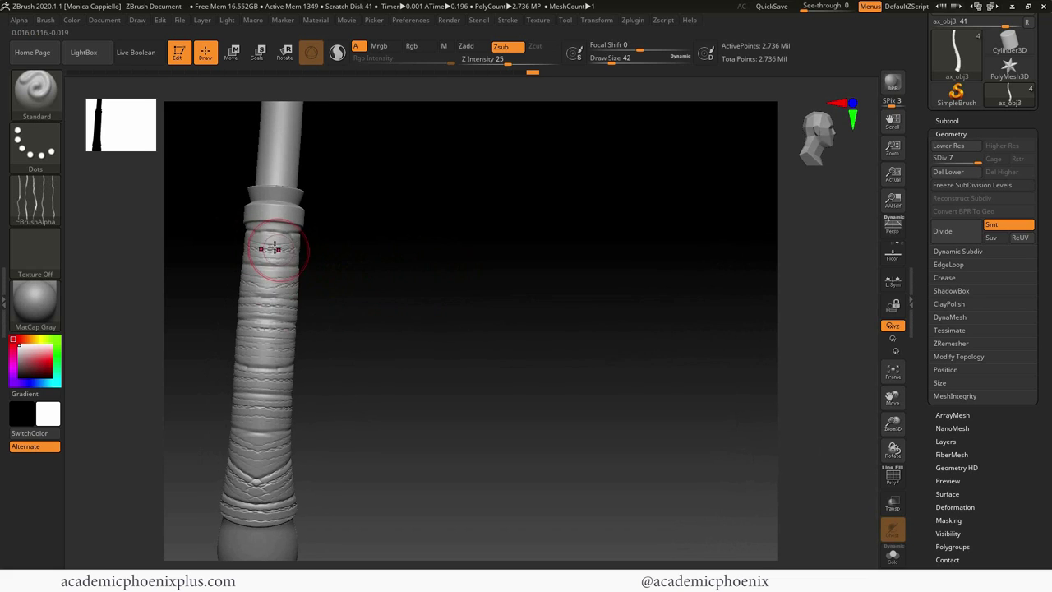
left_click_drag(253, 236, 297, 244)
left_click_drag(419, 336, 220, 448)
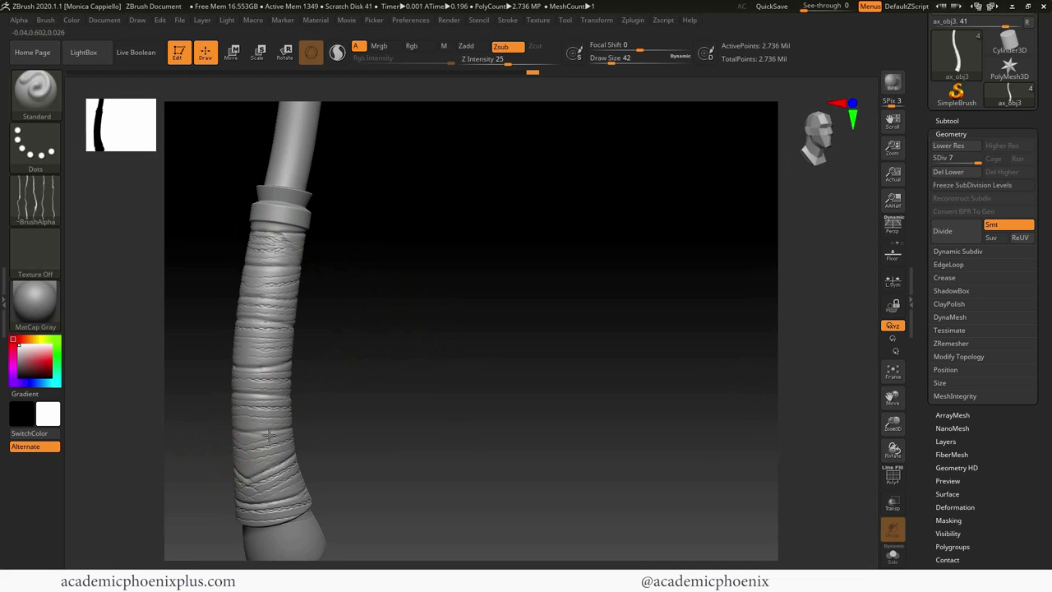
left_click_drag(279, 436, 237, 444)
left_click_drag(477, 410, 515, 369)
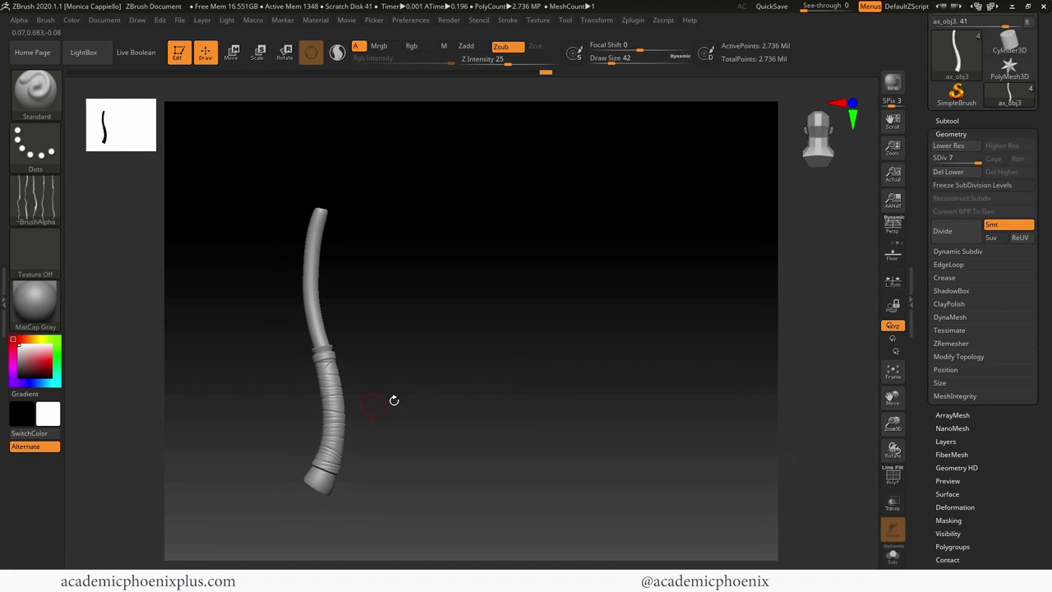
Set Z Intensity to 6 and carve faint texture strokes lengthwise down all sides of the wrapped grip.
left_click_drag(441, 383, 527, 389, "alt")
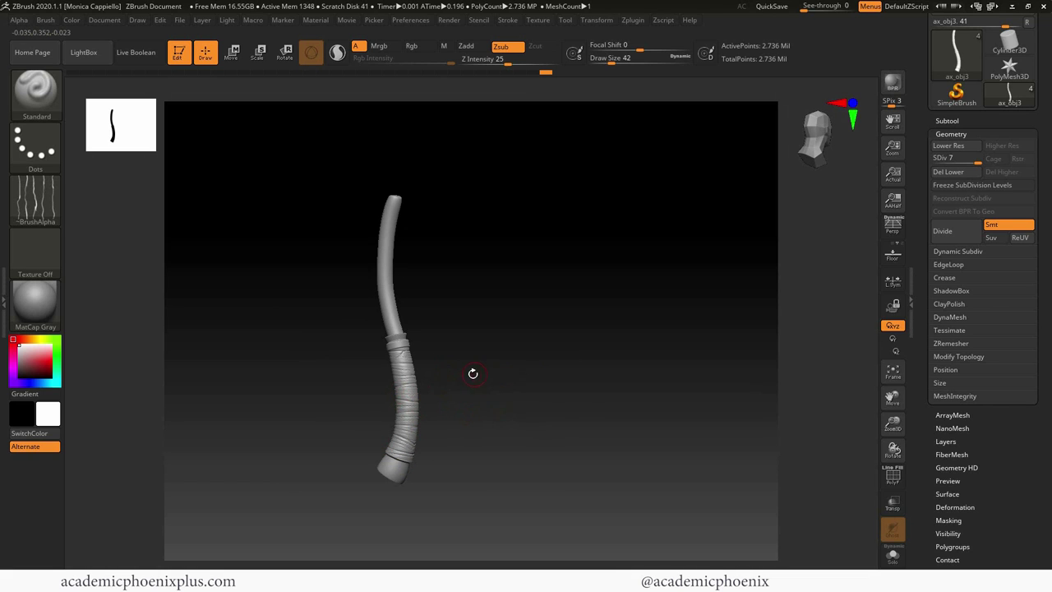
left_click_drag(479, 307, 483, 369, "alt")
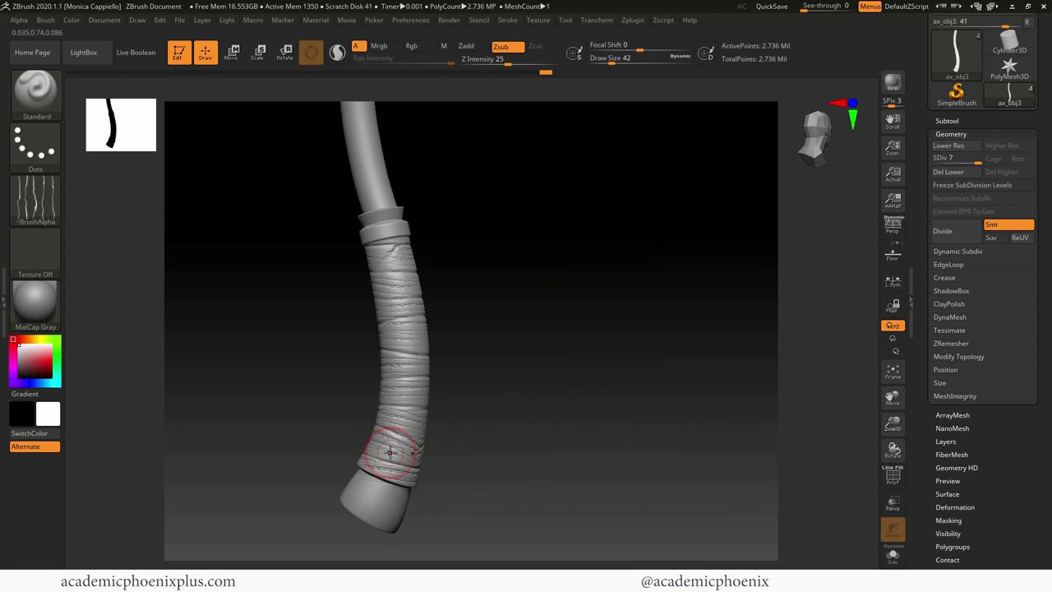
left_click_drag(508, 64, 484, 65)
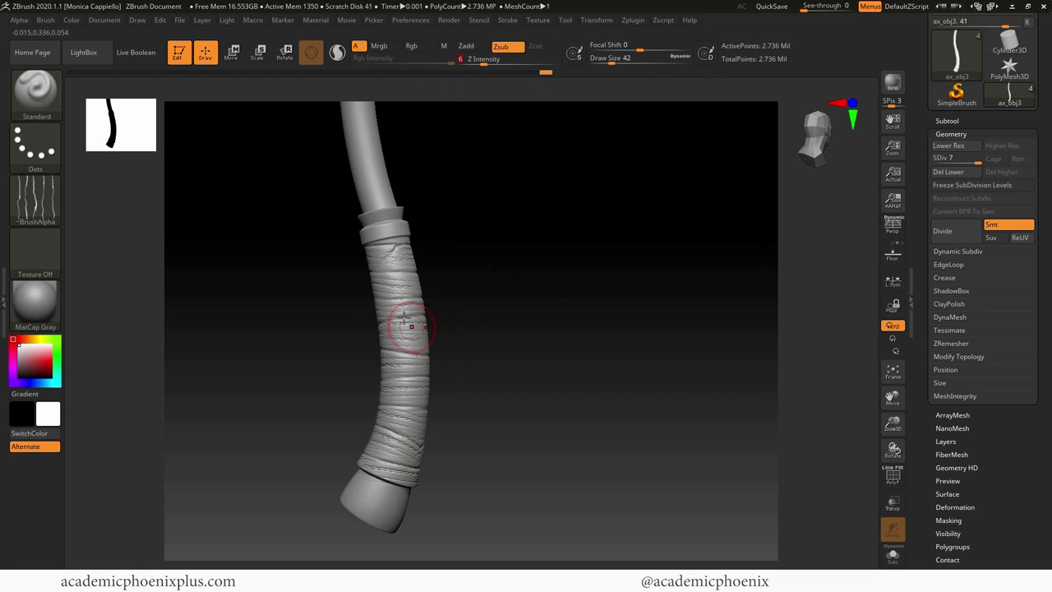
left_click_drag(373, 362, 402, 354)
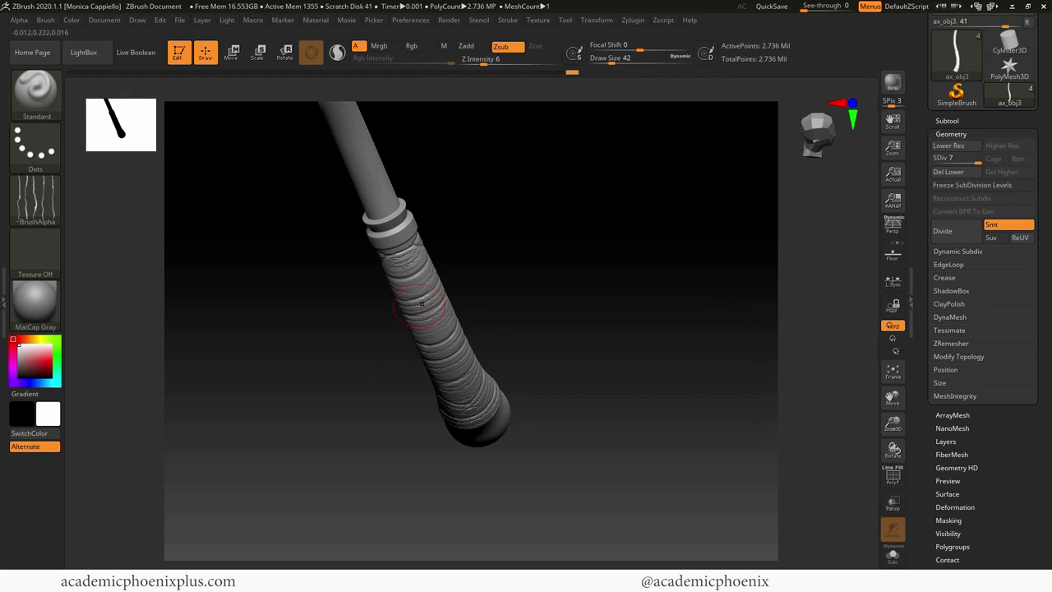
left_click_drag(536, 317, 575, 253)
left_click_drag(384, 269, 379, 303)
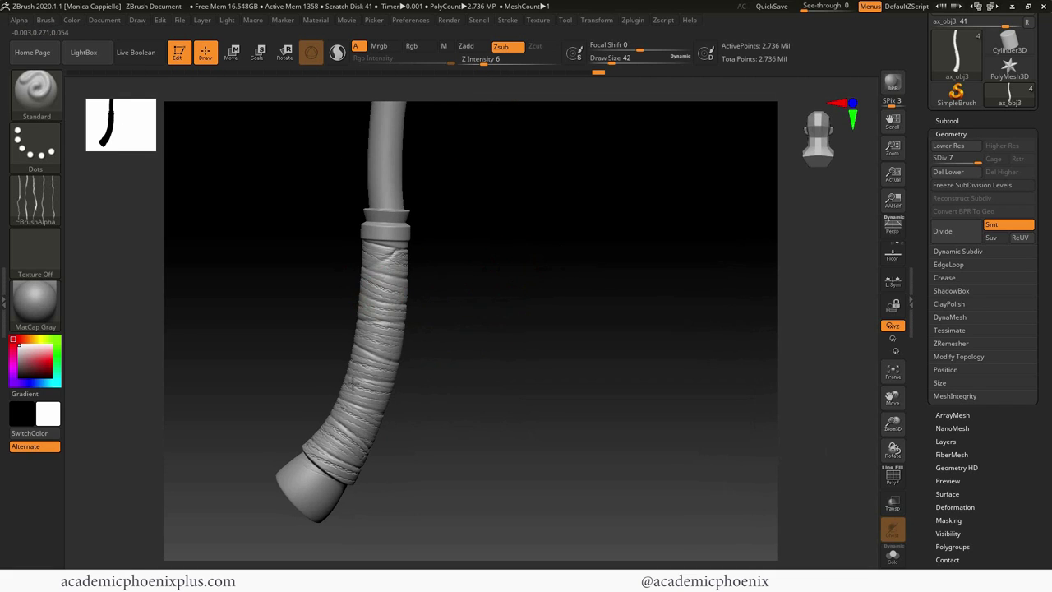
left_click_drag(465, 384, 333, 355)
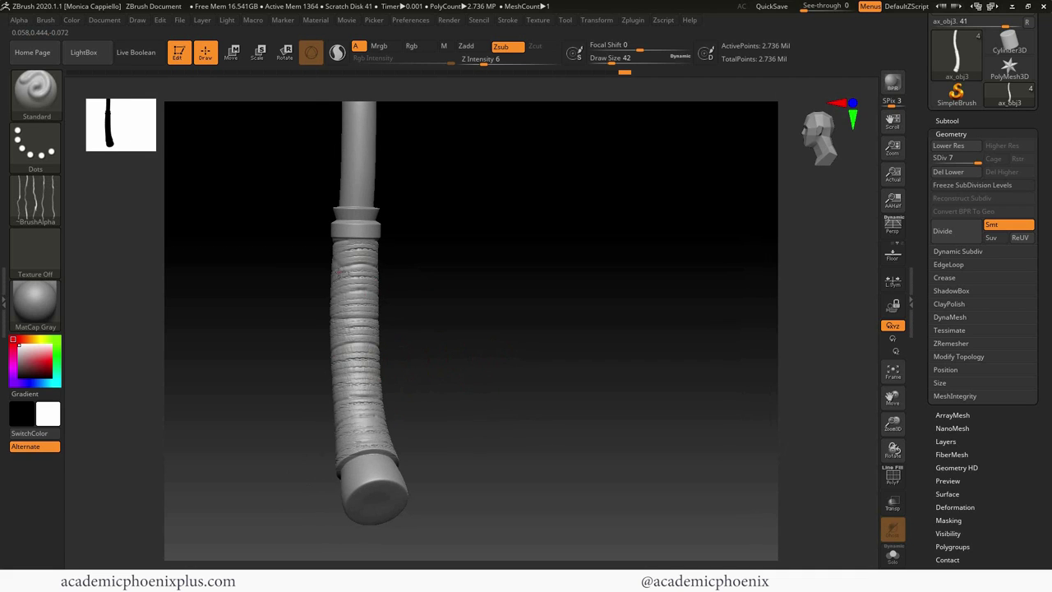
left_click_drag(328, 285, 297, 383)
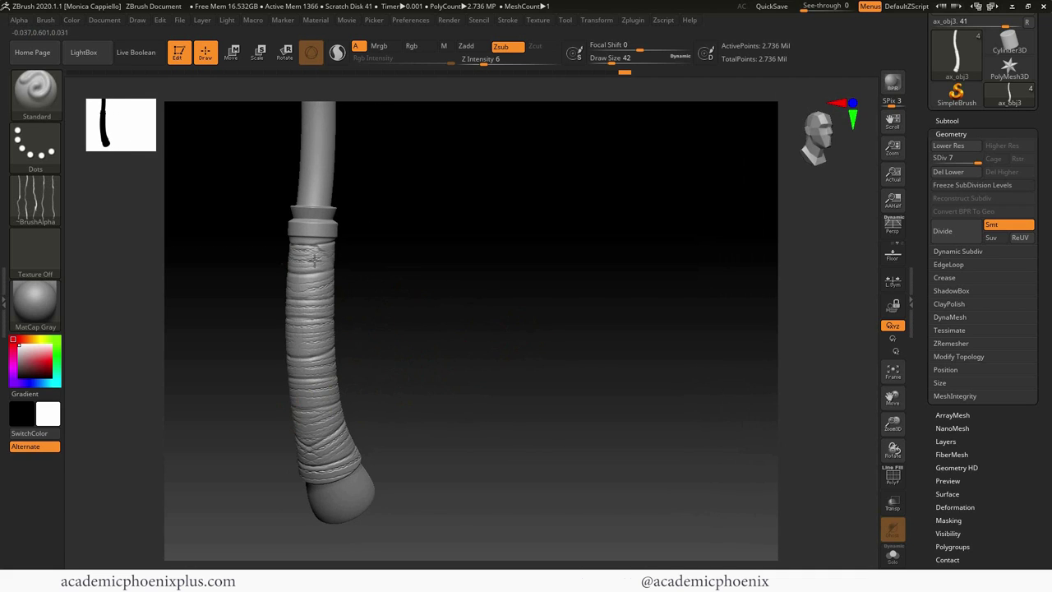
left_click_drag(456, 404, 387, 441)
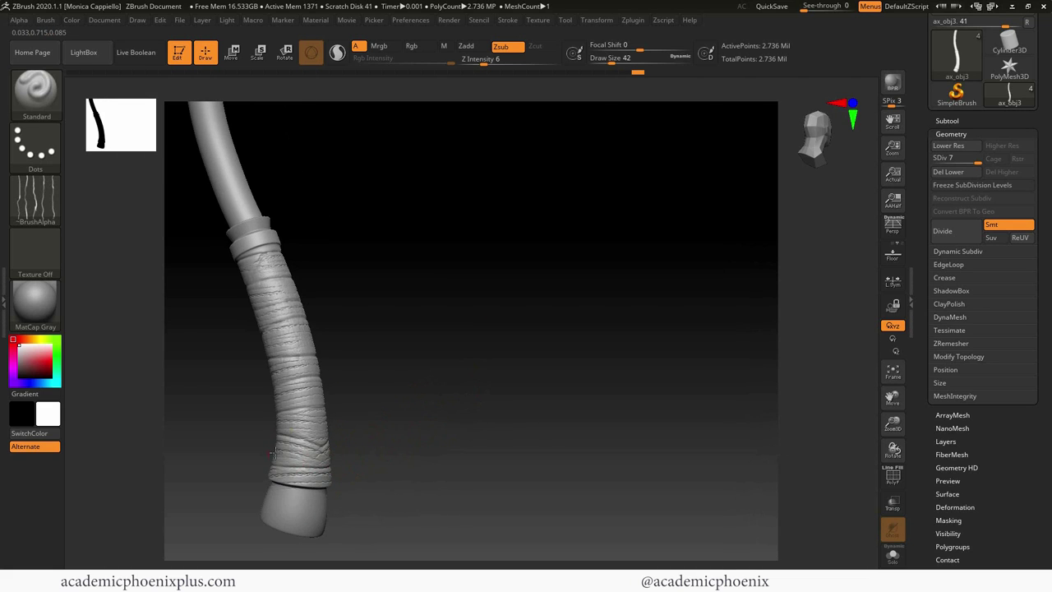
left_click_drag(269, 464, 336, 388)
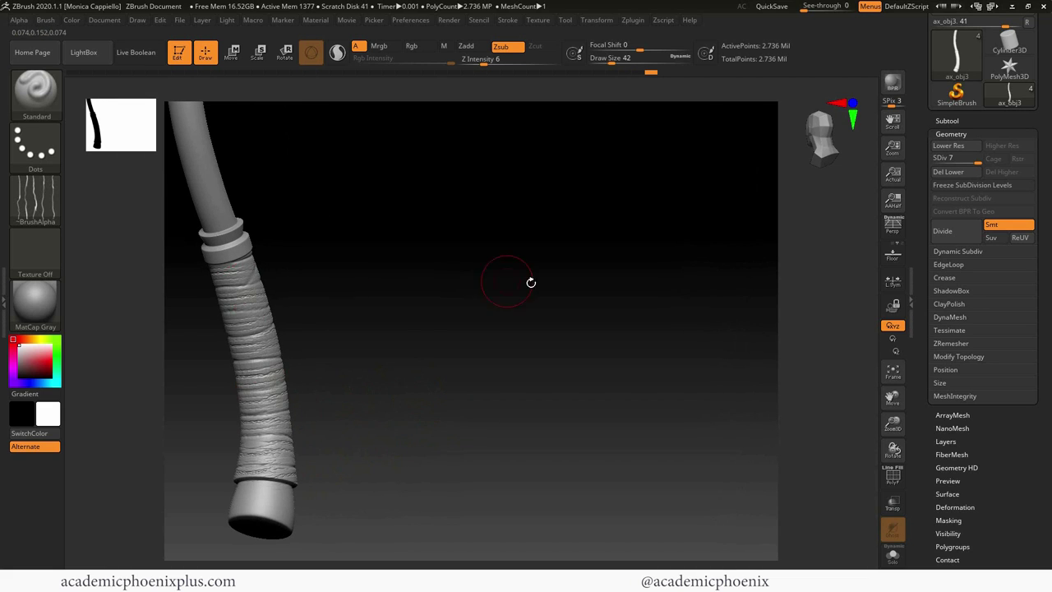
Choose the DamStandard brush and deepen the two grooves between the wrap bands around the middle of the grip.
left_click_drag(541, 285, 286, 450)
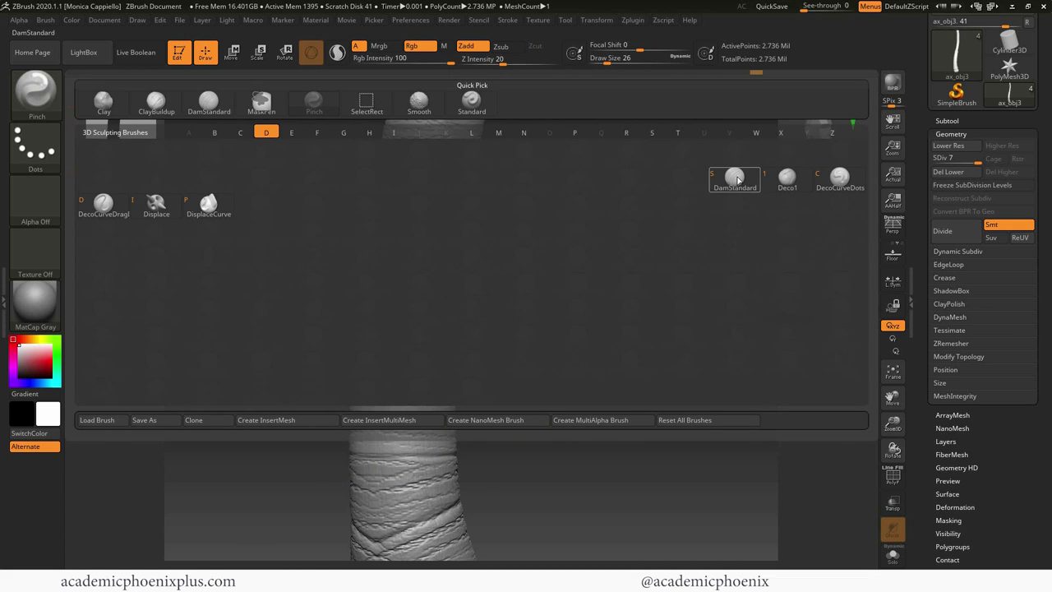
left_click(747, 179)
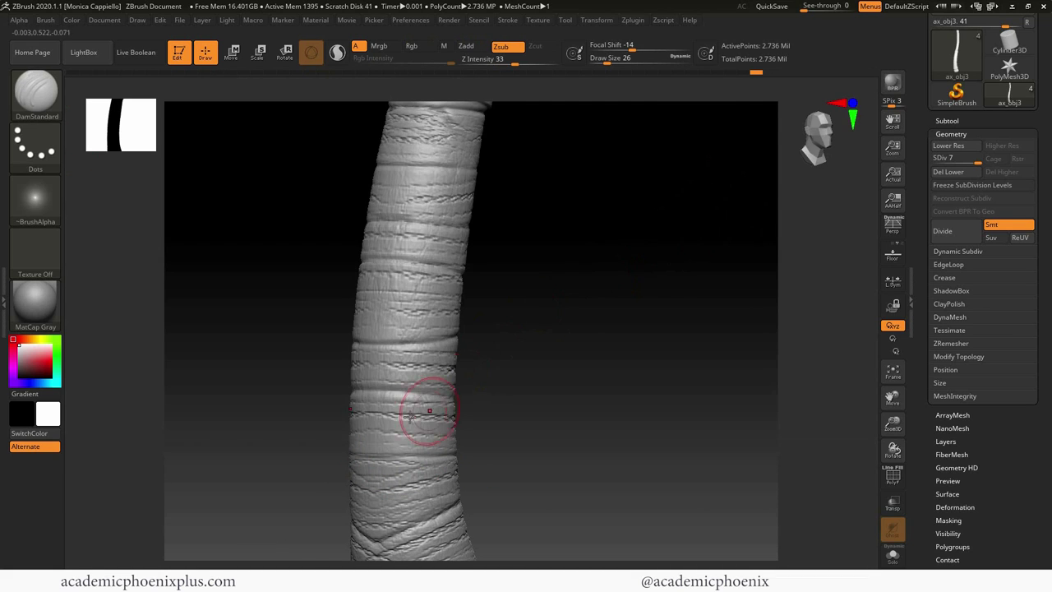
left_click_drag(365, 391, 458, 395)
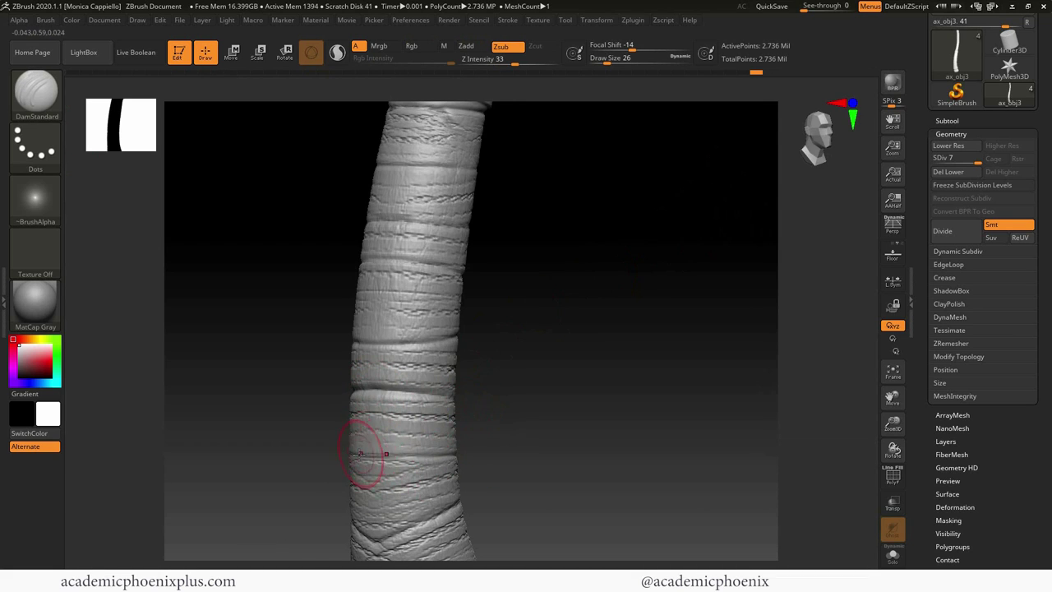
left_click_drag(358, 454, 471, 452)
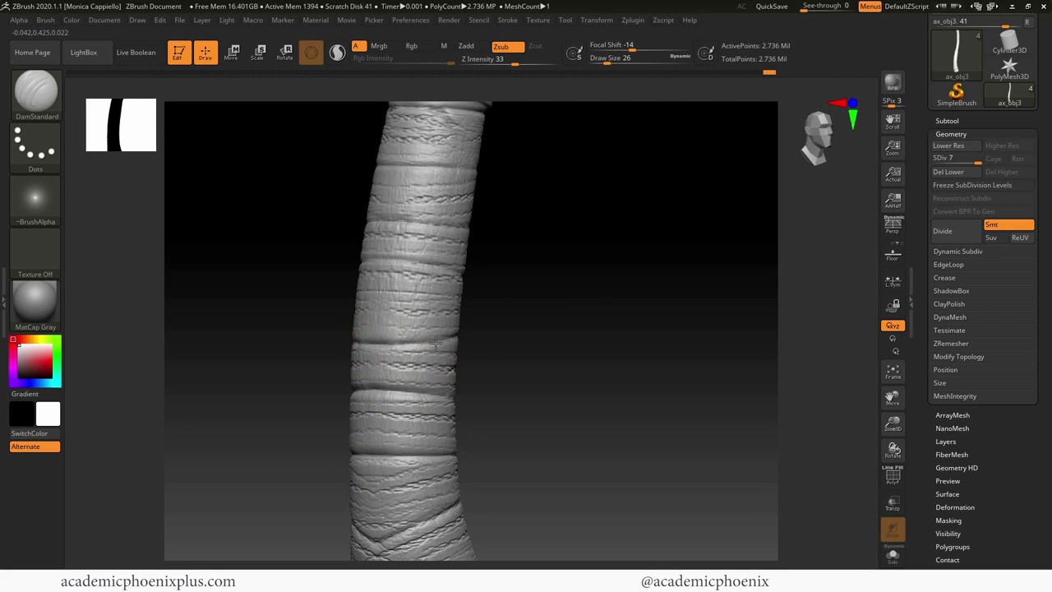
Deepen the grooves between the upper wrap bands just below the collar with DamStandard.
mouse_move(596, 329)
left_mouse_down()
mouse_move(587, 315)
mouse_move(567, 322)
mouse_move(551, 302)
left_mouse_up()
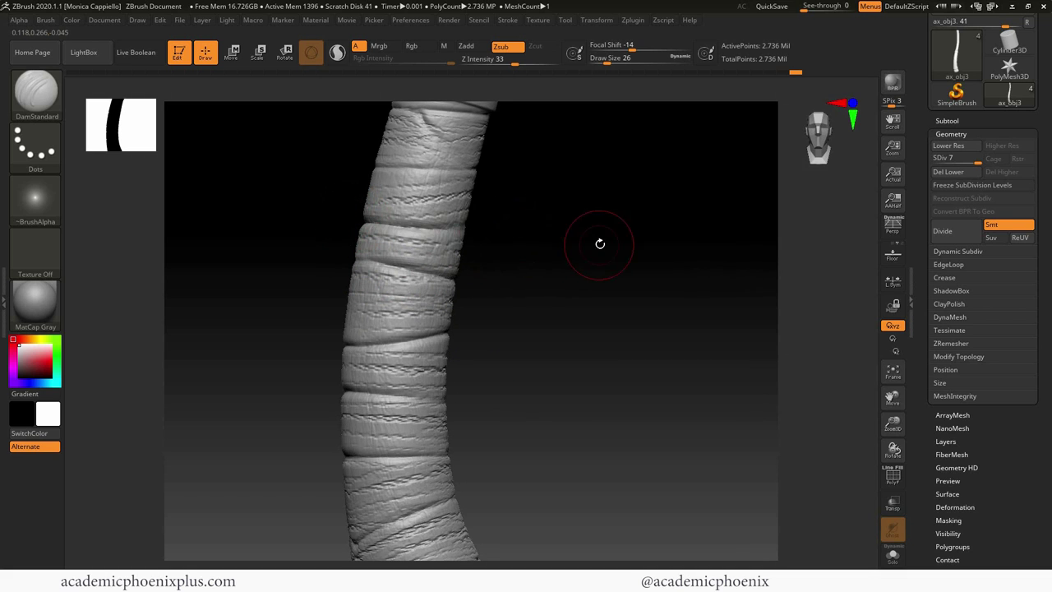
left_click_drag(592, 242, 567, 240)
left_click_drag(547, 274, 364, 252)
left_click_drag(437, 253, 353, 254)
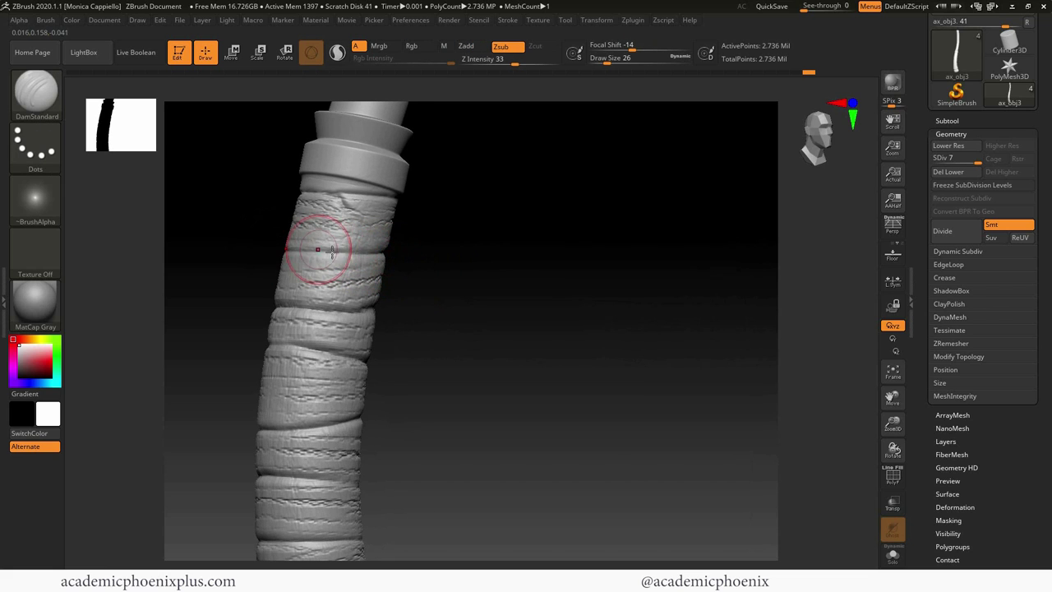
left_click_drag(263, 247, 501, 278, "shift")
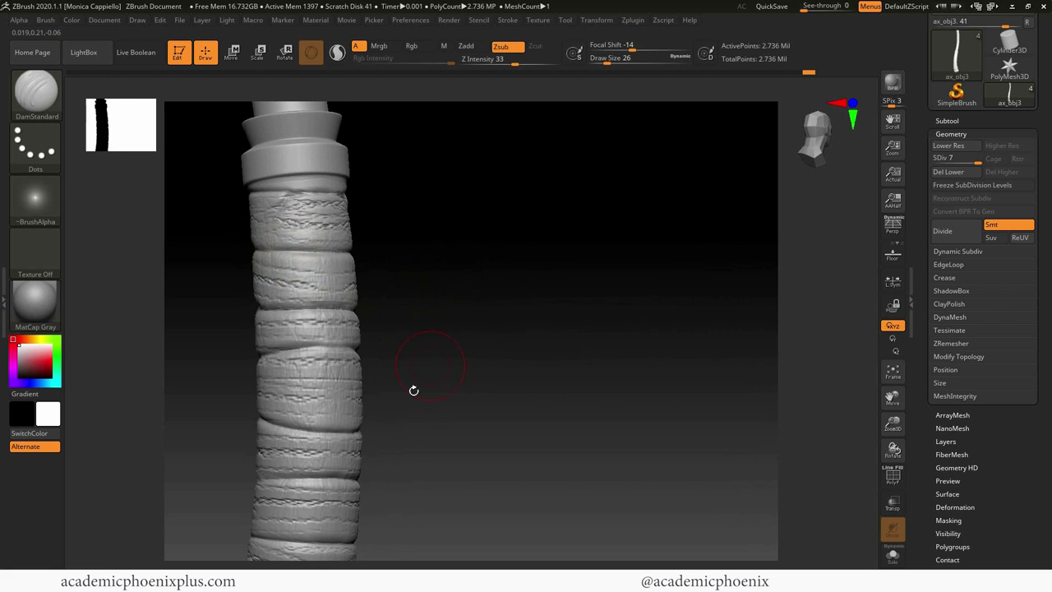
Deepen the grooves between the lower wrap bands around the back and side of the grip.
left_click_drag(403, 399, 329, 378)
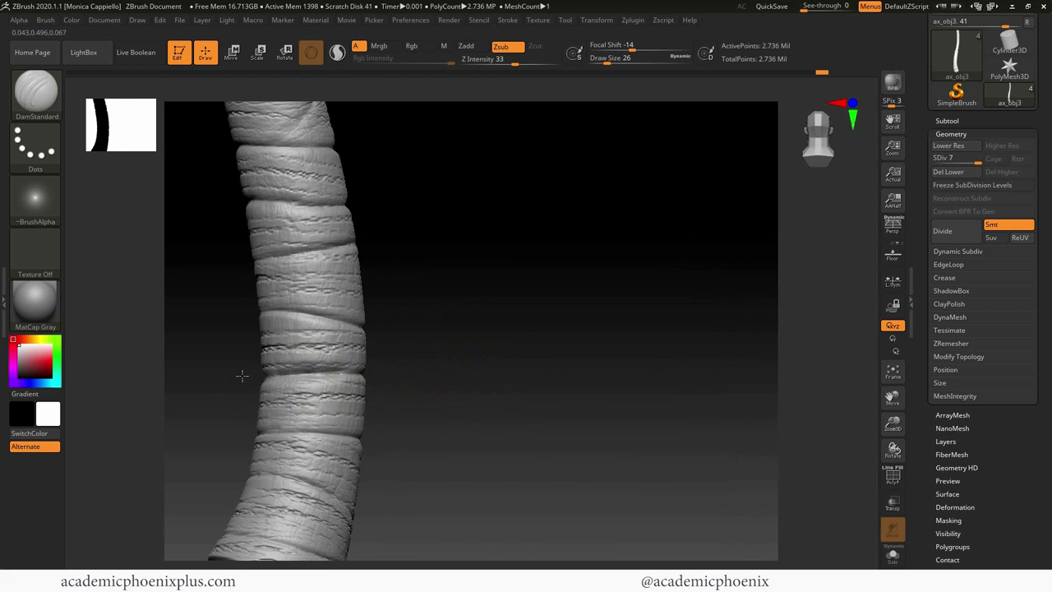
left_click_drag(252, 376, 500, 374)
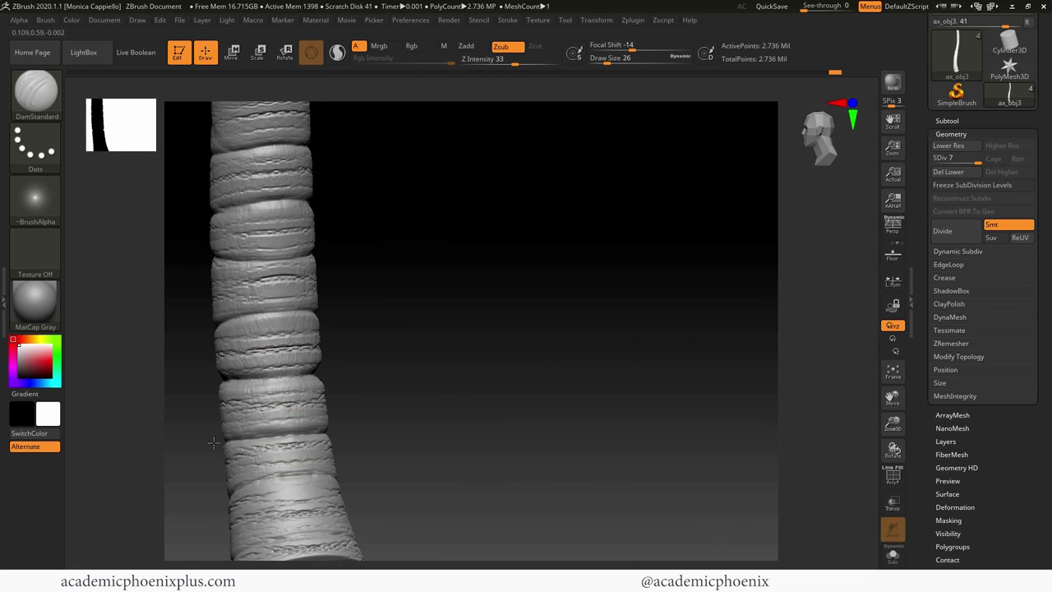
left_click_drag(421, 426, 360, 395)
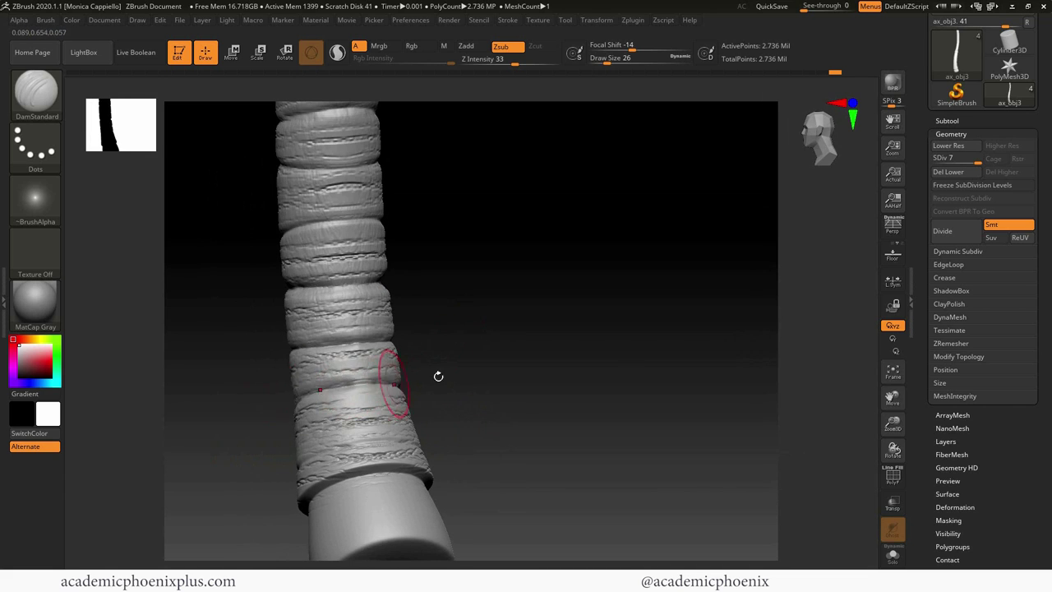
left_click_drag(458, 369, 335, 395)
mouse_move(248, 419)
left_mouse_down()
mouse_move(484, 364)
mouse_move(302, 417)
left_mouse_up()
mouse_move(434, 386)
left_mouse_down()
mouse_move(428, 315)
mouse_move(467, 315)
mouse_move(304, 344)
left_mouse_up()
left_click_drag(364, 356, 335, 391)
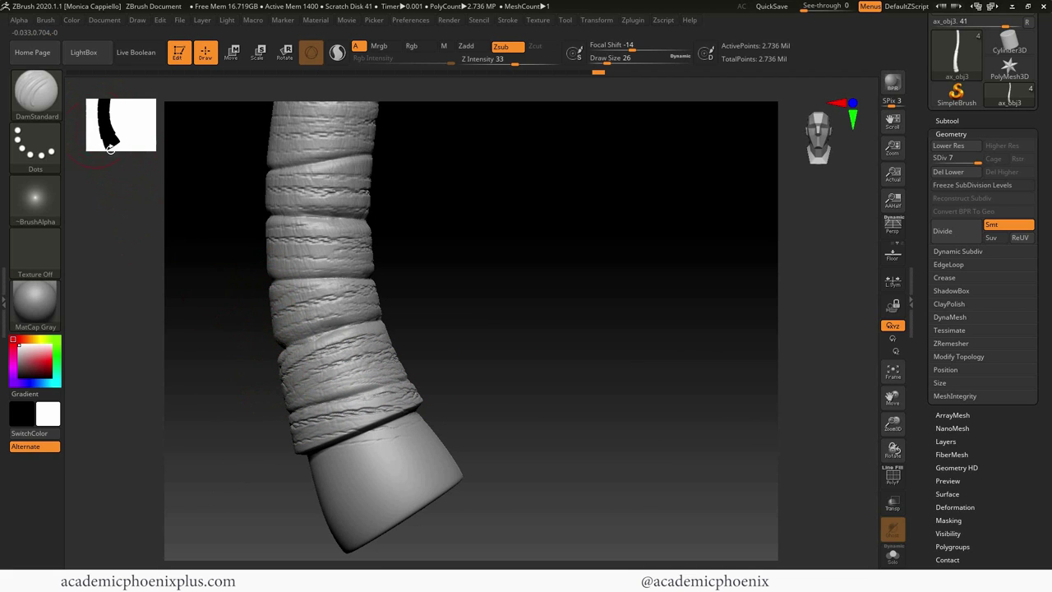
Switch back to the Standard brush and look through the available alphas, keeping the brush's own alpha.
mouse_move(559, 332)
left_mouse_down()
mouse_move(524, 345)
mouse_move(515, 360)
mouse_move(448, 377)
left_mouse_up()
mouse_move(568, 224)
left_mouse_down()
mouse_move(567, 376)
mouse_move(579, 299)
left_mouse_up()
mouse_move(618, 335)
left_mouse_down("alt")
mouse_move(620, 381)
mouse_move(564, 285)
left_mouse_up("alt")
mouse_move(530, 454)
left_mouse_down("alt")
mouse_move(512, 235)
mouse_move(562, 362)
mouse_move(526, 355)
mouse_move(408, 223)
left_mouse_up("alt")
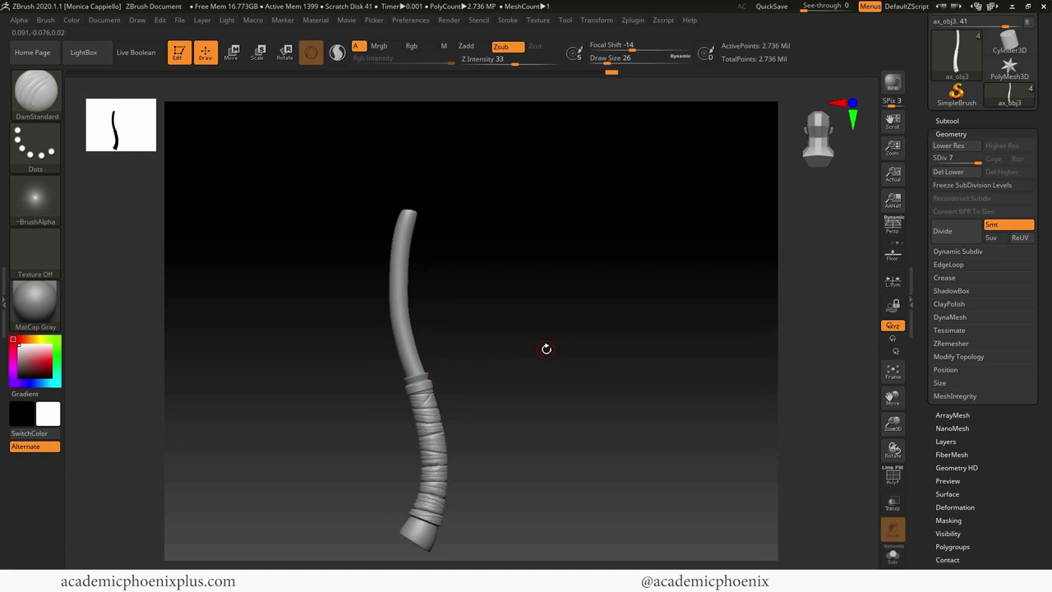
left_click_drag(527, 372, 89, 217, "alt")
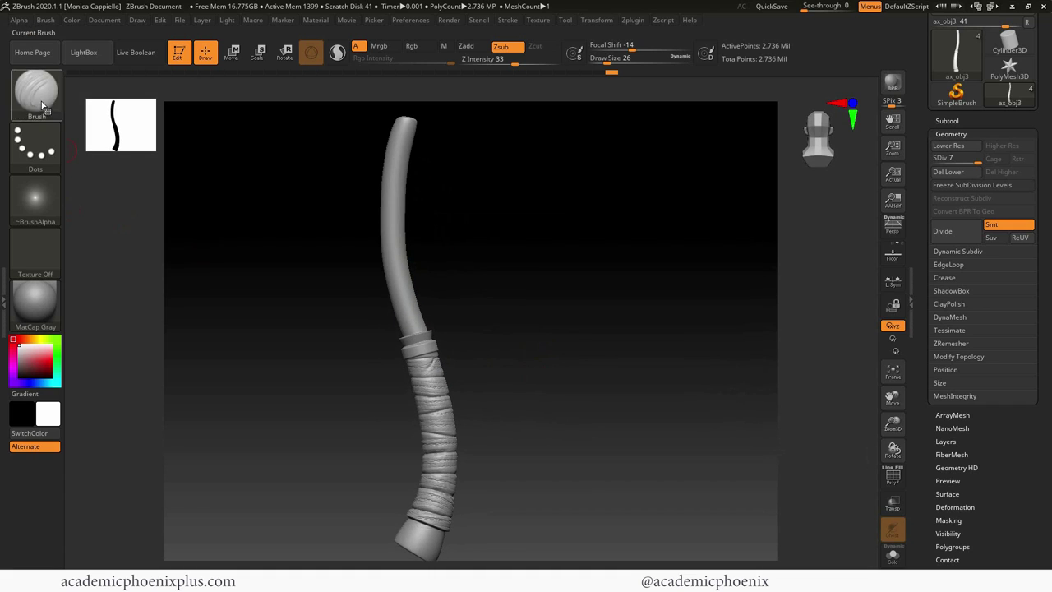
left_click(46, 104)
left_click(475, 104)
left_click(56, 198)
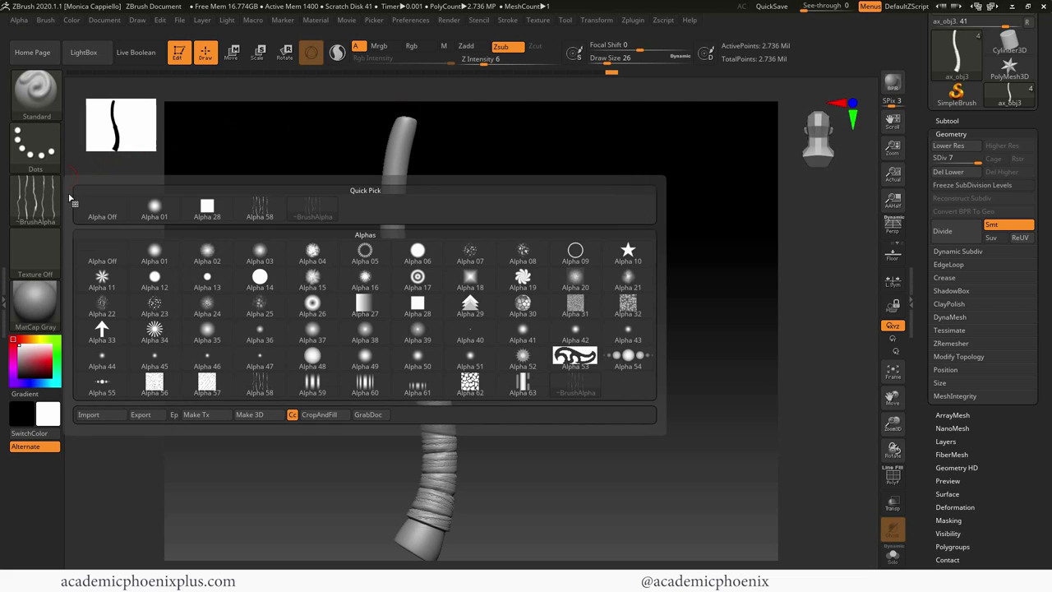
left_click(26, 191)
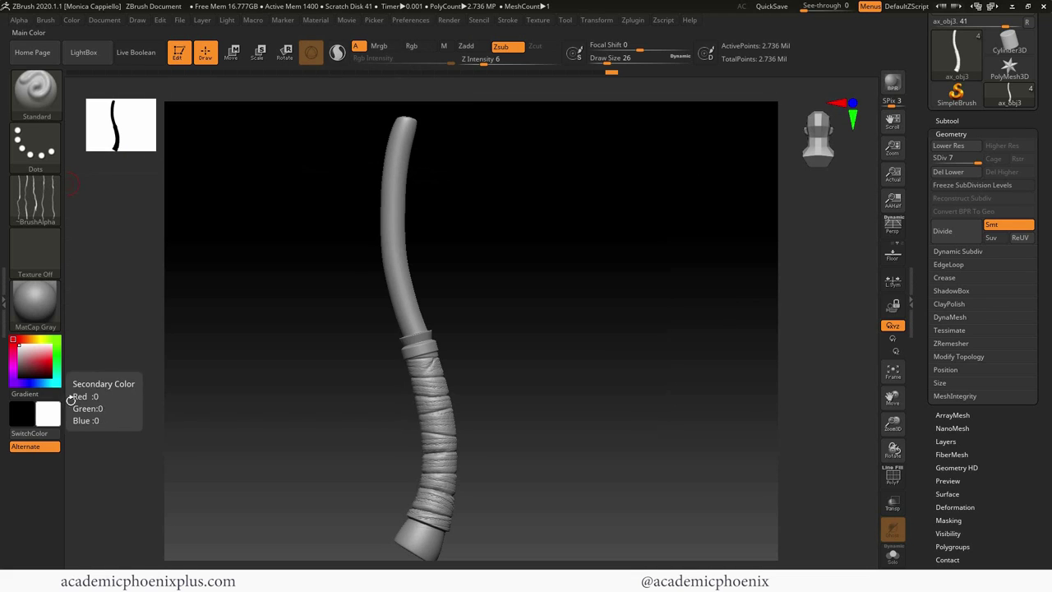
left_click(41, 204)
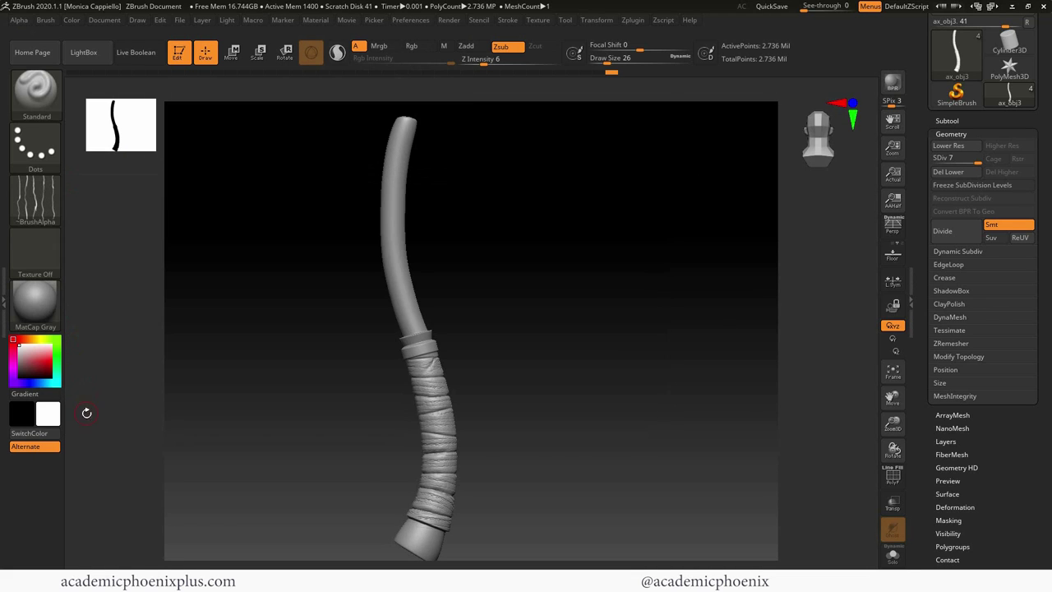
Import the kd_natural_09 image from the Ax project's images folder as the brush alpha.
left_click(36, 210)
left_click(90, 415)
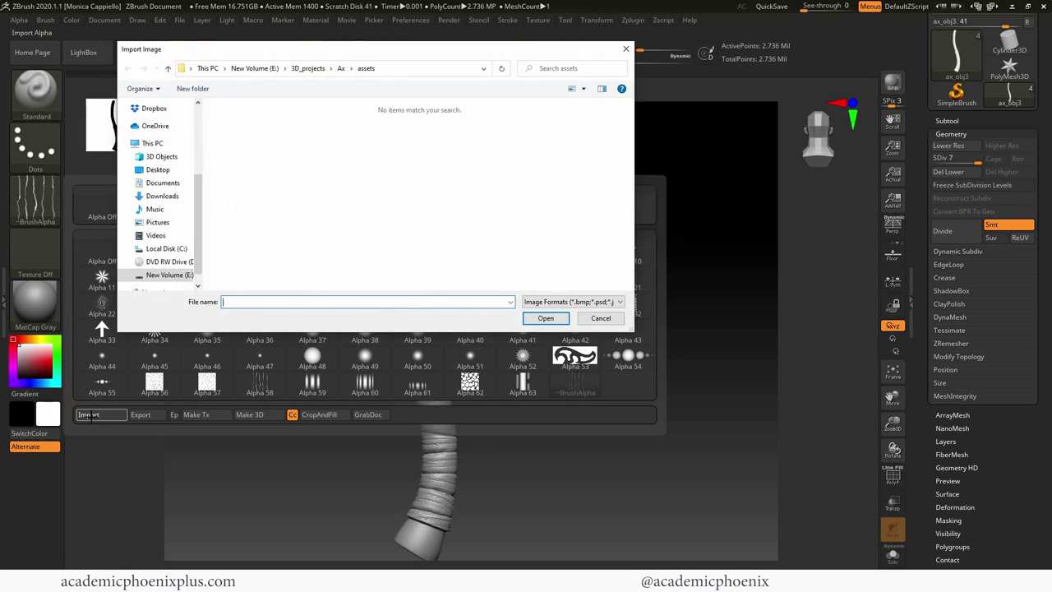
left_click(341, 68)
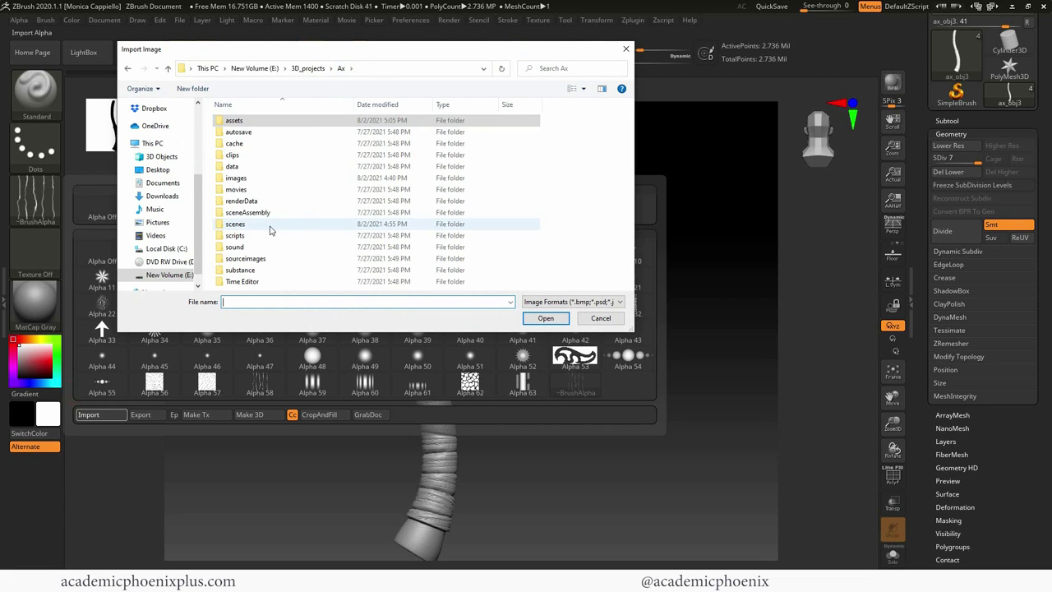
left_click(261, 184)
double_click(261, 184)
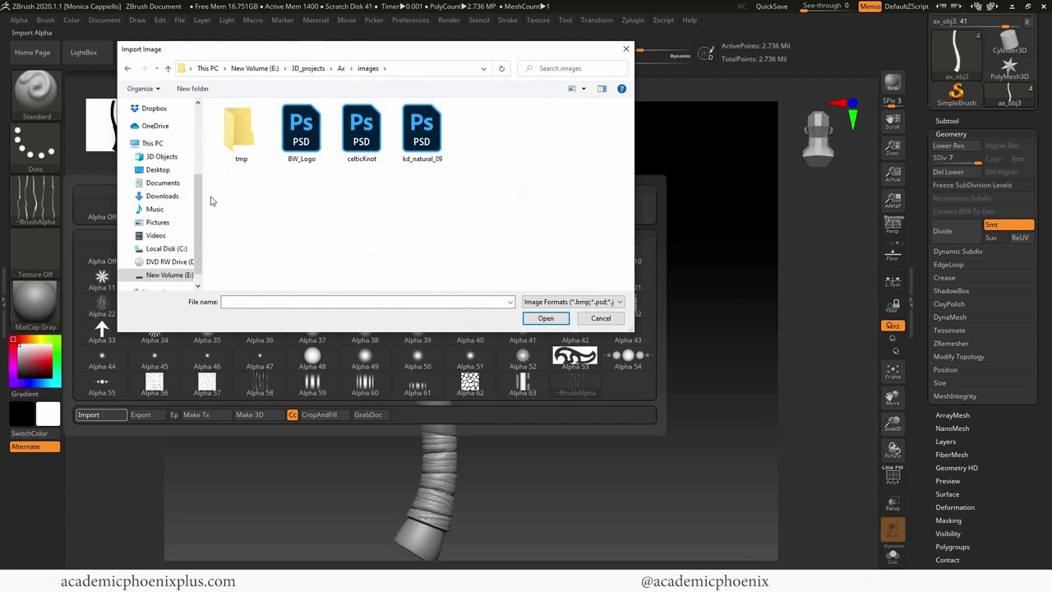
double_click(424, 135)
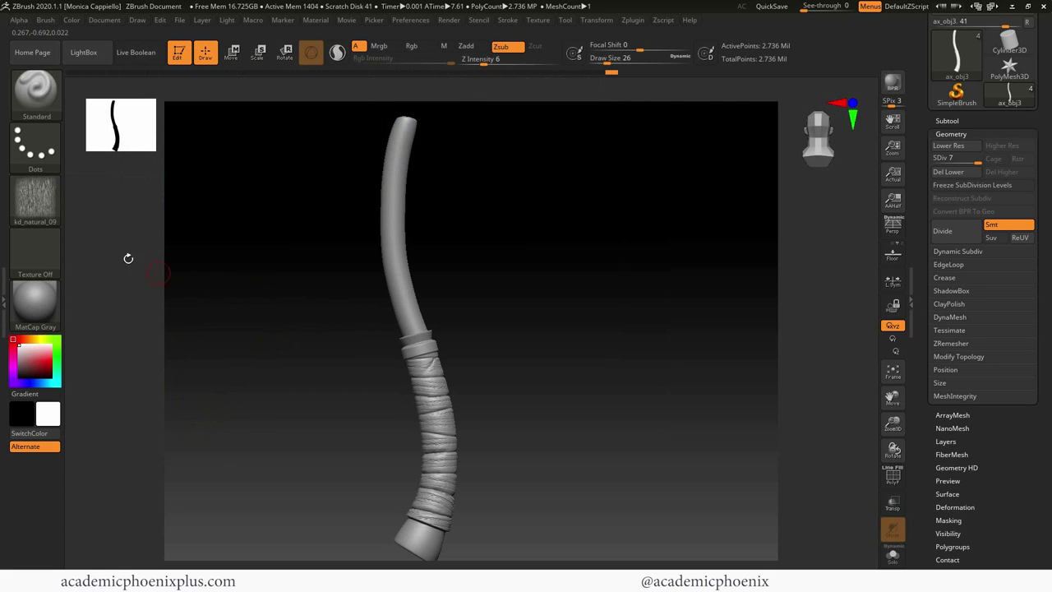
Set the draw size to 74, try a wood-grain stroke along the smooth upper shaft, and undo it.
mouse_move(533, 203)
left_mouse_down()
mouse_move(514, 247)
mouse_move(427, 257)
left_mouse_up()
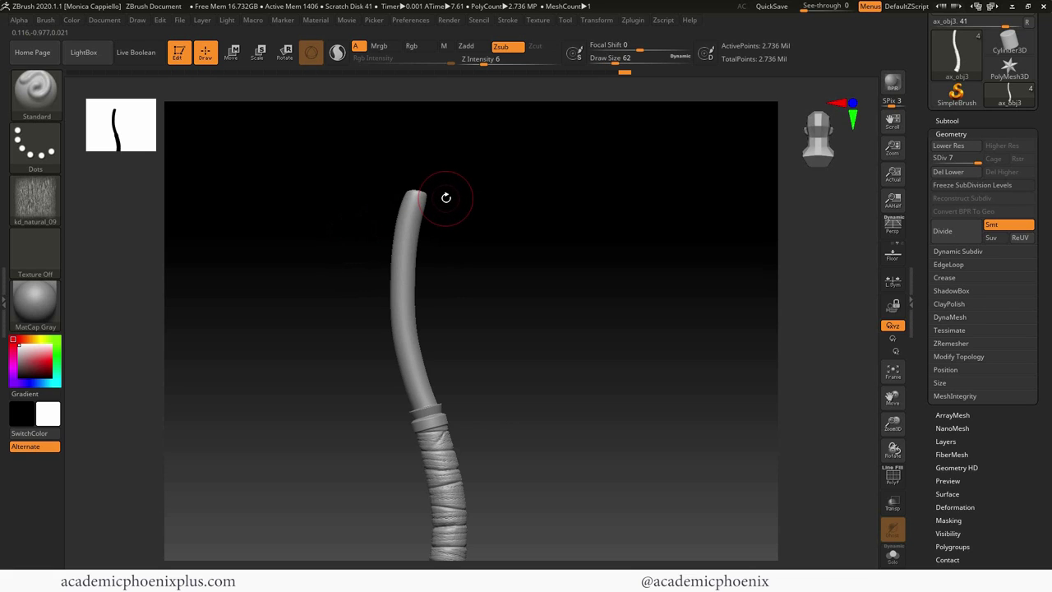
left_click_drag(485, 62, 526, 63)
mouse_move(414, 203)
left_mouse_down()
mouse_move(403, 284)
mouse_move(418, 390)
left_mouse_up()
mouse_move(570, 332)
left_mouse_down()
mouse_move(589, 337)
mouse_move(580, 313)
mouse_move(600, 317)
mouse_move(553, 330)
mouse_move(558, 346)
mouse_move(629, 348)
left_mouse_up()
key("ctrl")
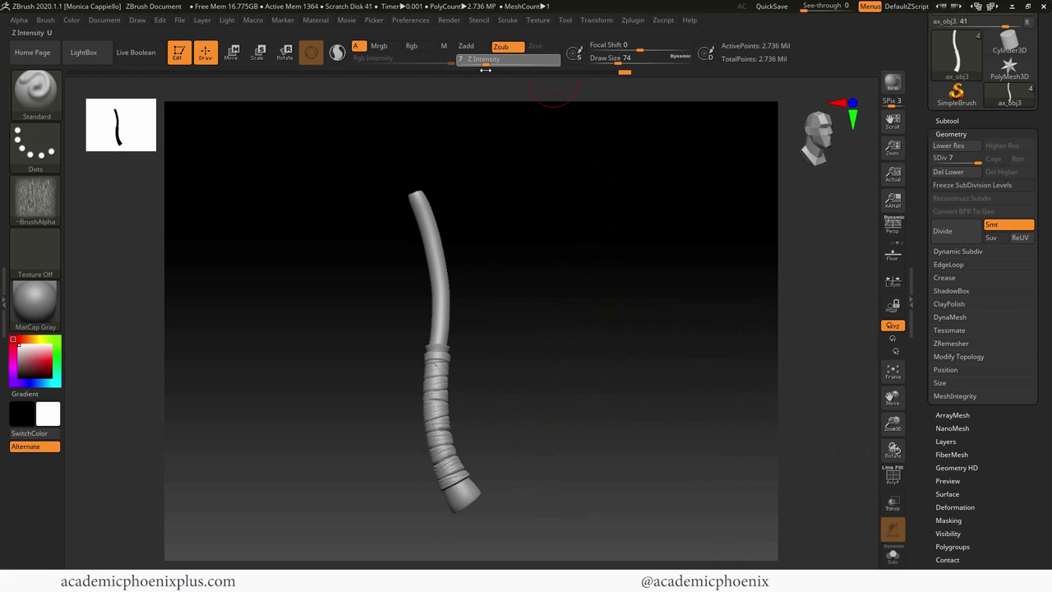
left_click_drag(486, 71, 492, 80)
left_click_drag(523, 242, 528, 283, "alt")
key("ctrl")
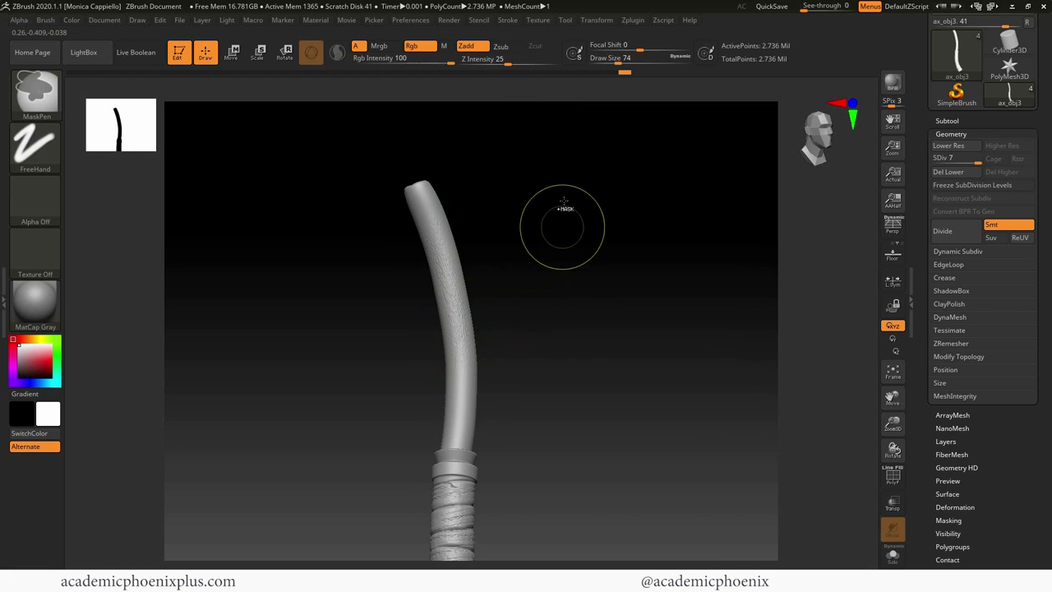
left_click_drag(491, 63, 494, 63)
key("ctrl+z")
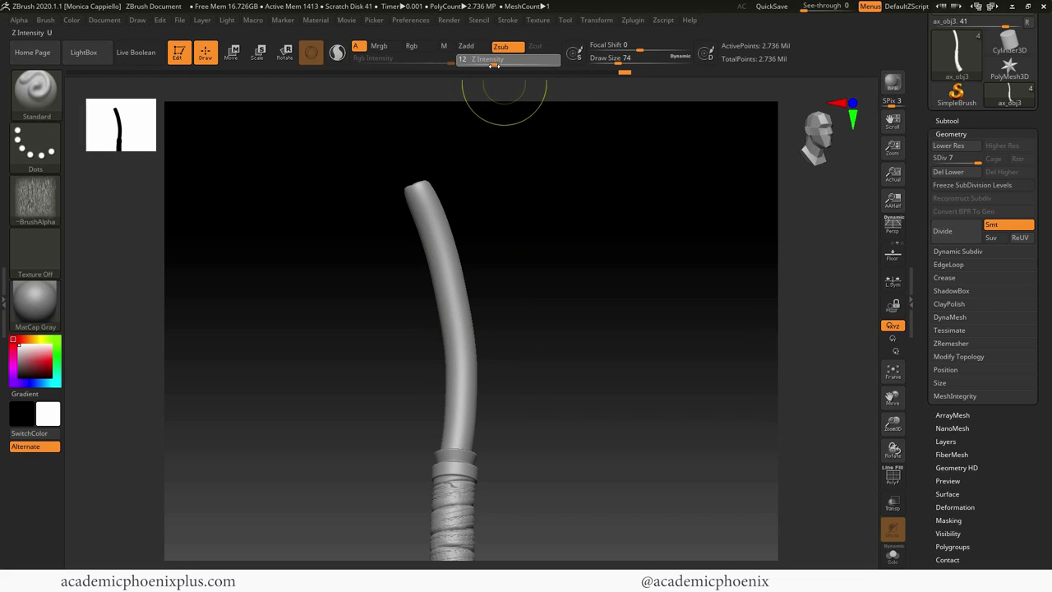
Test stronger wood-grain strokes on the upper shaft while raising Z Intensity to 21, undoing each stroke.
left_click(503, 64)
left_click_drag(439, 256, 459, 356)
key("ctrl+z")
left_click_drag(422, 201, 475, 304)
key("ctrl+z")
left_click(509, 64)
mouse_move(430, 219)
left_mouse_down()
mouse_move(440, 286)
mouse_move(473, 366)
left_mouse_up()
key("ctrl+z")
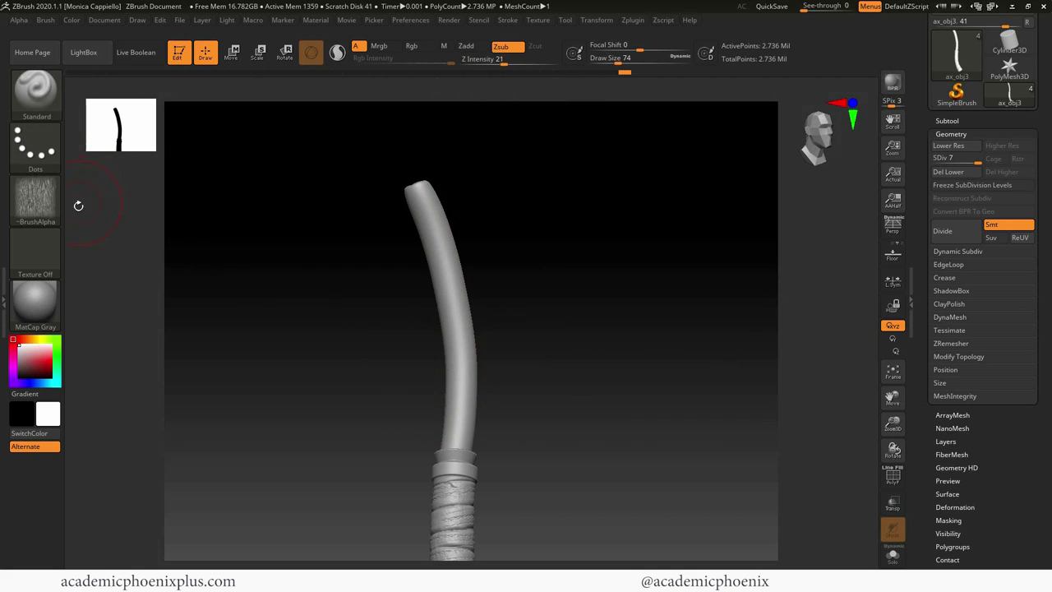
left_click_drag(473, 330, 475, 363)
key("ctrl+z")
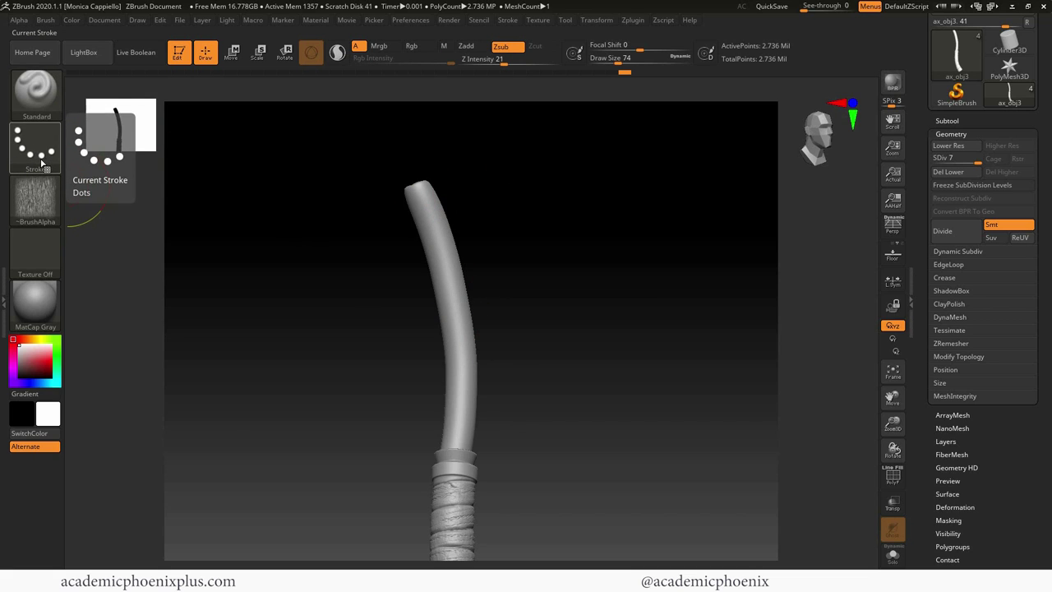
Switch the Standard brush's stroke type from Dots to DragRect.
left_click(42, 154)
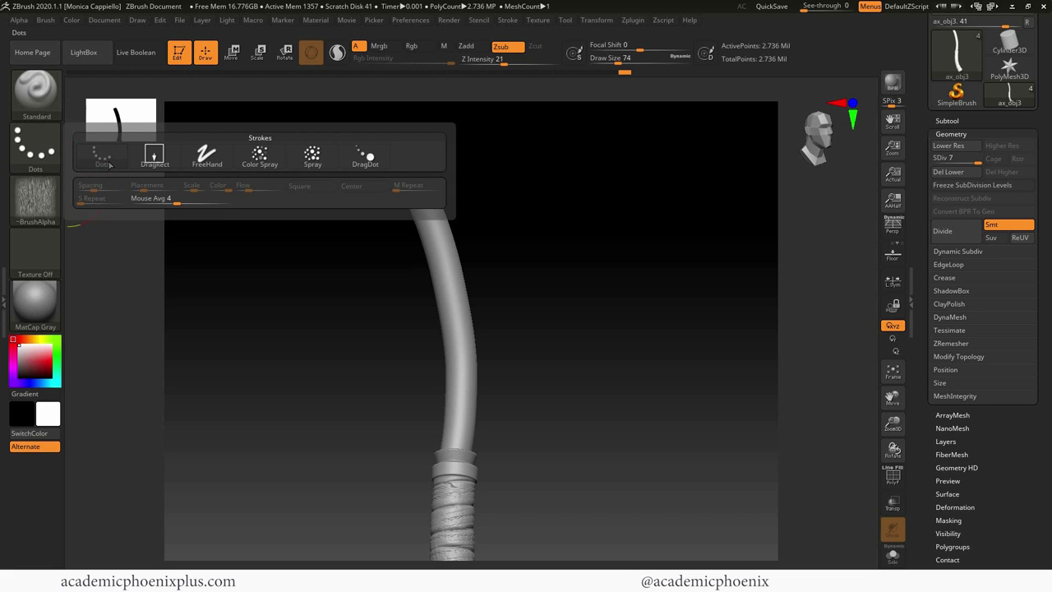
left_click(156, 160)
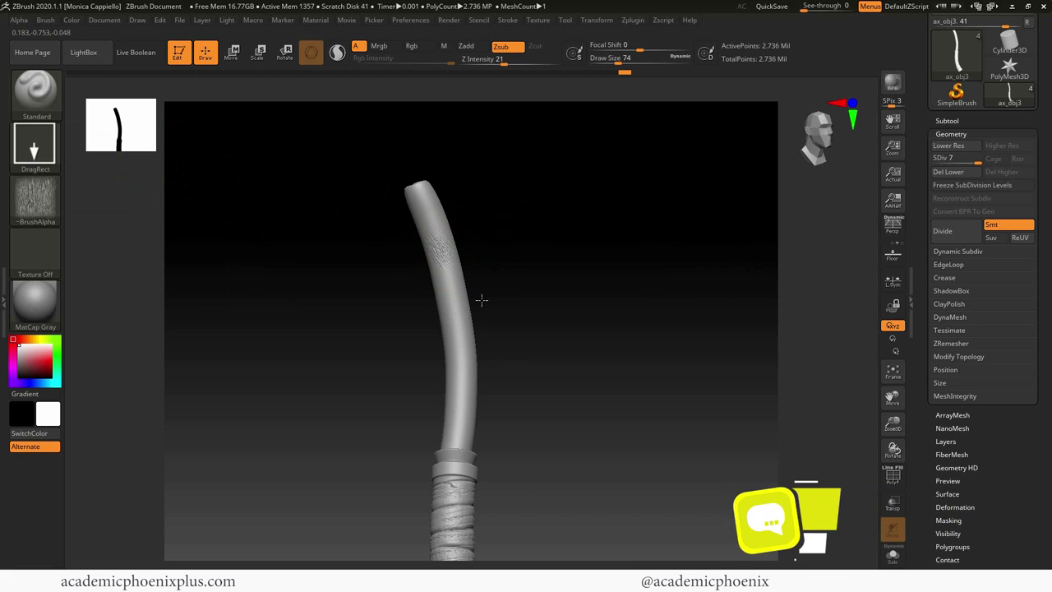
Try stamping the wood-grain alpha on the upper shaft with DragRect, and undo the stamps.
mouse_move(481, 305)
left_mouse_down()
mouse_move(469, 366)
mouse_move(456, 267)
left_mouse_up()
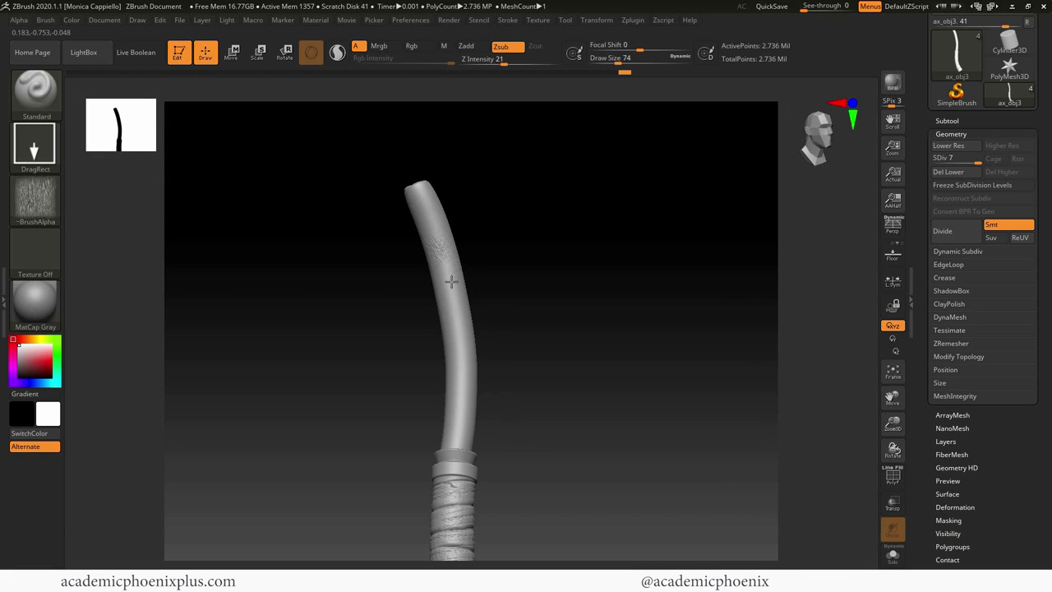
left_click_drag(452, 330, 458, 355)
left_click_drag(540, 337, 574, 339)
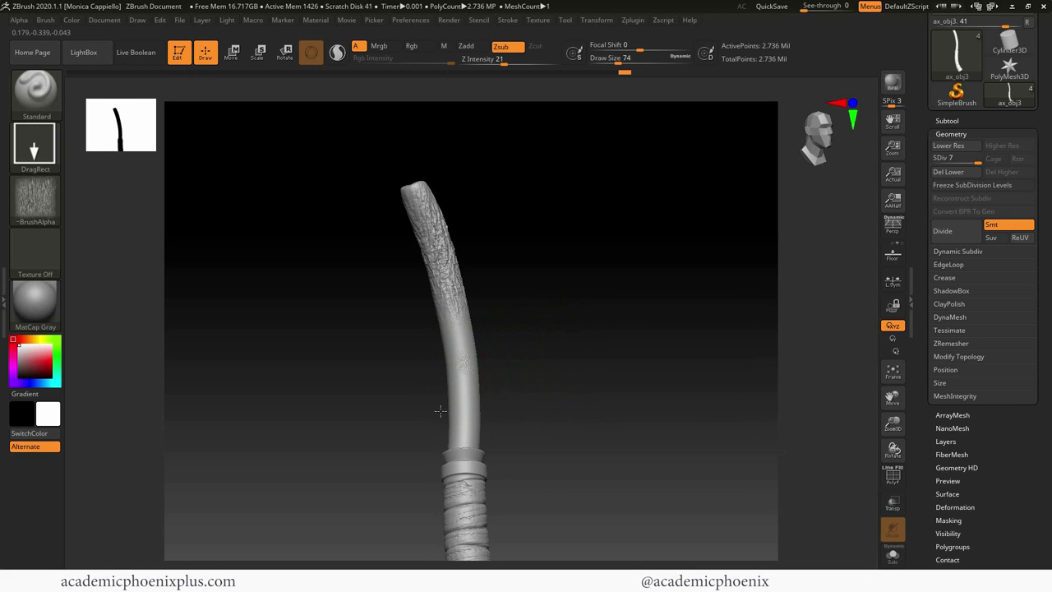
left_click_drag(439, 413, 403, 442)
left_click_drag(581, 353, 549, 346)
key("ctrl+z")
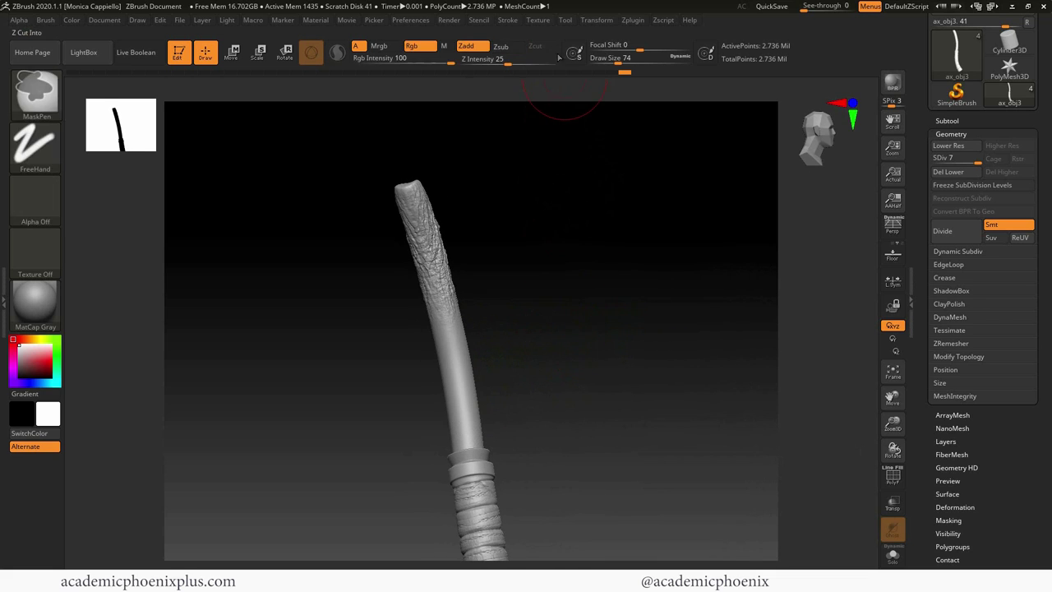
key("ctrl+z")
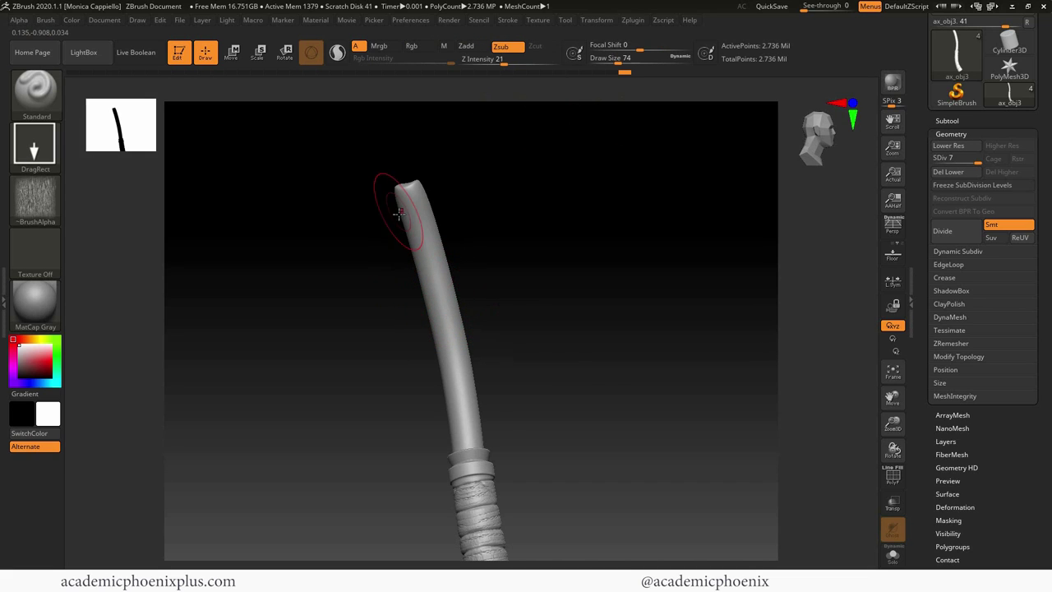
Stamp the wood-grain alpha in overlapping patches all around the upper shaft, from its top end down to the collar.
left_click_drag(451, 283, 450, 328)
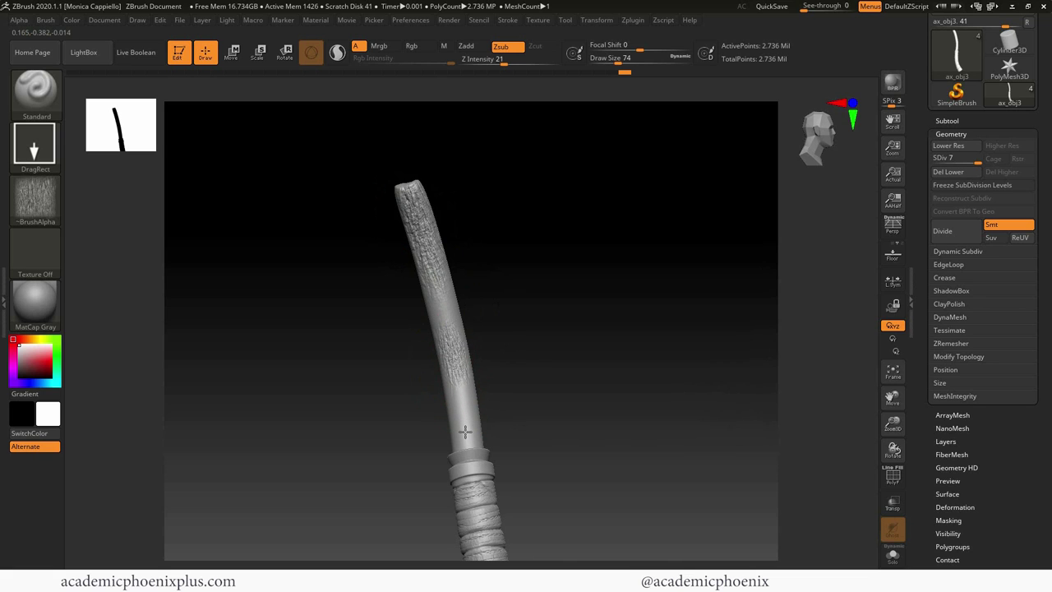
left_click_drag(498, 439, 481, 304)
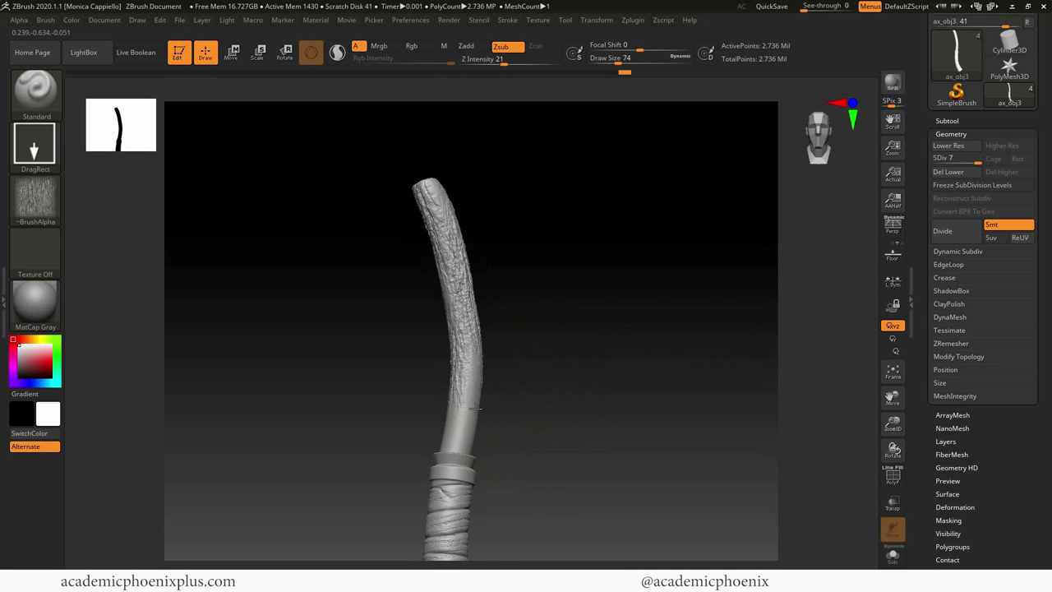
left_click_drag(585, 400, 415, 419)
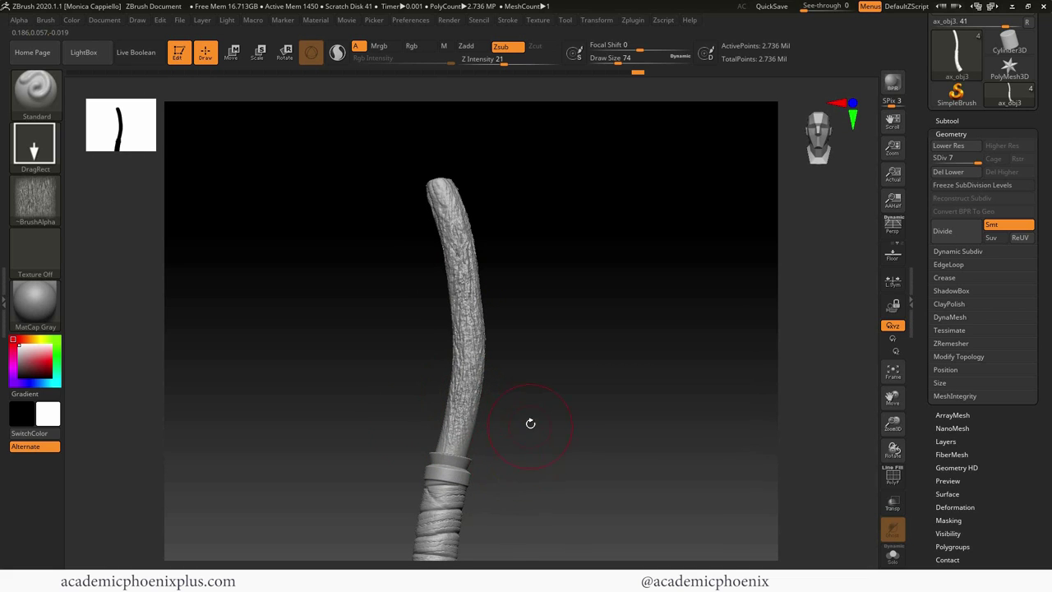
mouse_move(542, 425)
left_mouse_down()
mouse_move(619, 413)
mouse_move(526, 419)
left_mouse_up()
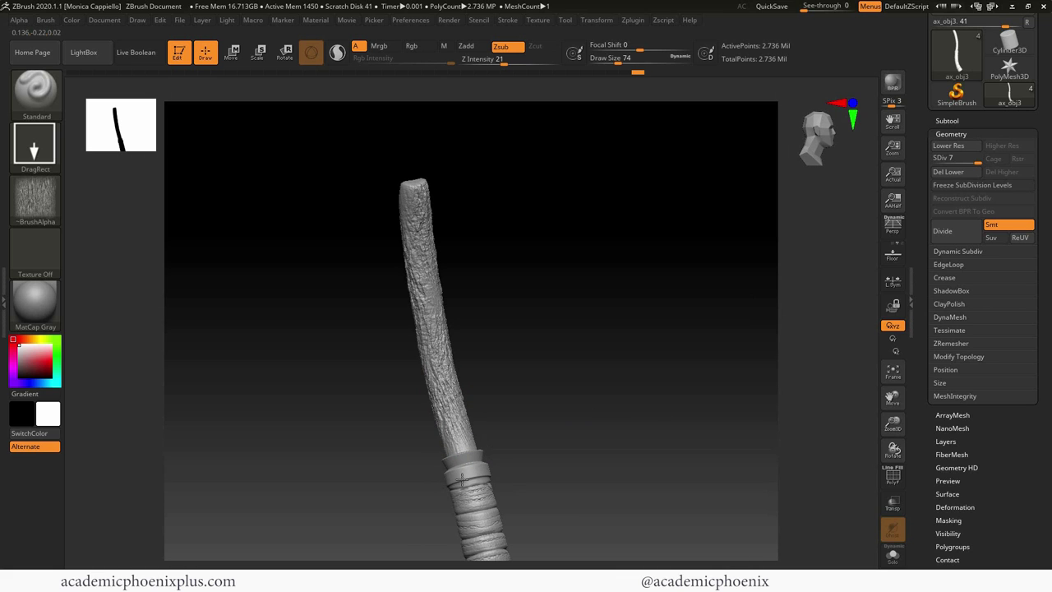
mouse_move(564, 341)
left_mouse_down()
mouse_move(571, 375)
mouse_move(660, 356)
mouse_move(687, 335)
mouse_move(442, 308)
left_mouse_up()
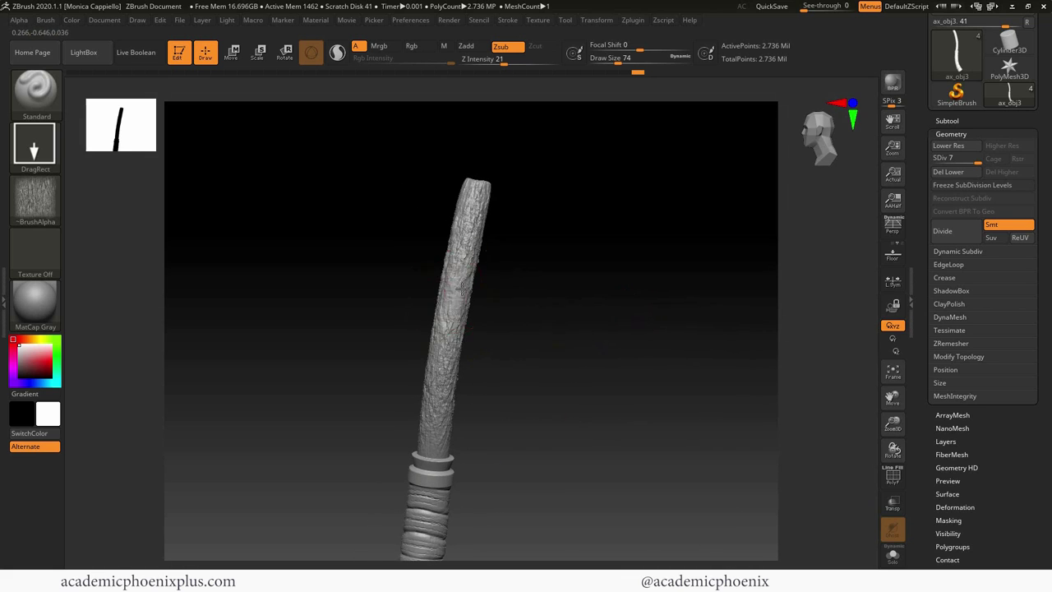
mouse_move(478, 343)
left_mouse_down()
mouse_move(483, 365)
mouse_move(443, 314)
mouse_move(470, 349)
left_mouse_up()
left_click_drag(546, 362, 564, 377)
Try stamping the wood-grain alpha on the handle's smooth butt end, and undo the stamp.
mouse_move(515, 456)
left_mouse_down()
mouse_move(611, 150)
mouse_move(620, 373)
mouse_move(538, 386)
mouse_move(666, 397)
mouse_move(608, 364)
mouse_move(614, 497)
mouse_move(670, 440)
mouse_move(660, 356)
mouse_move(633, 354)
left_mouse_up()
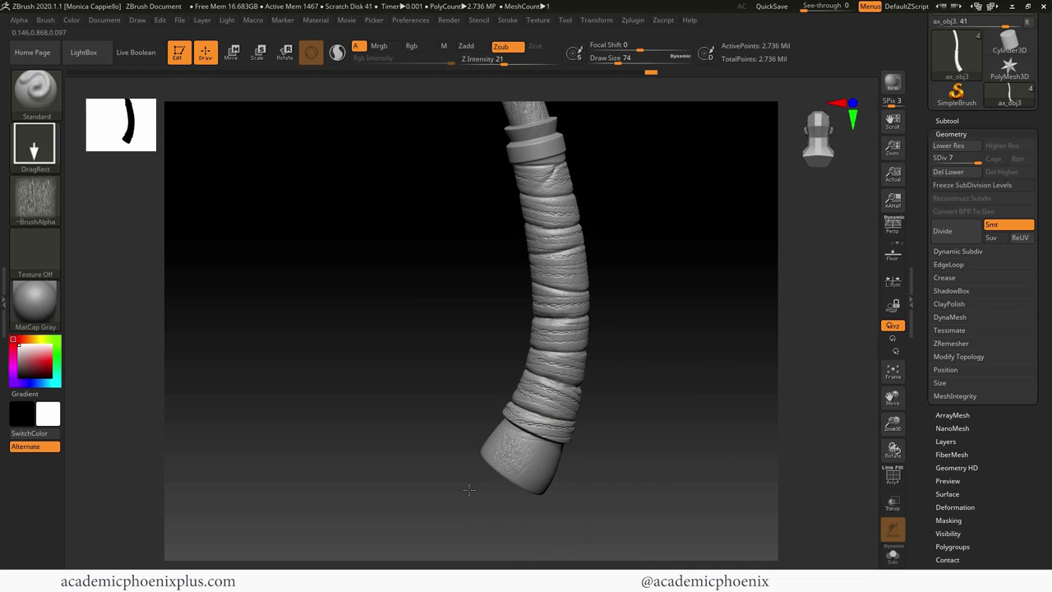
left_click_drag(475, 509, 465, 553)
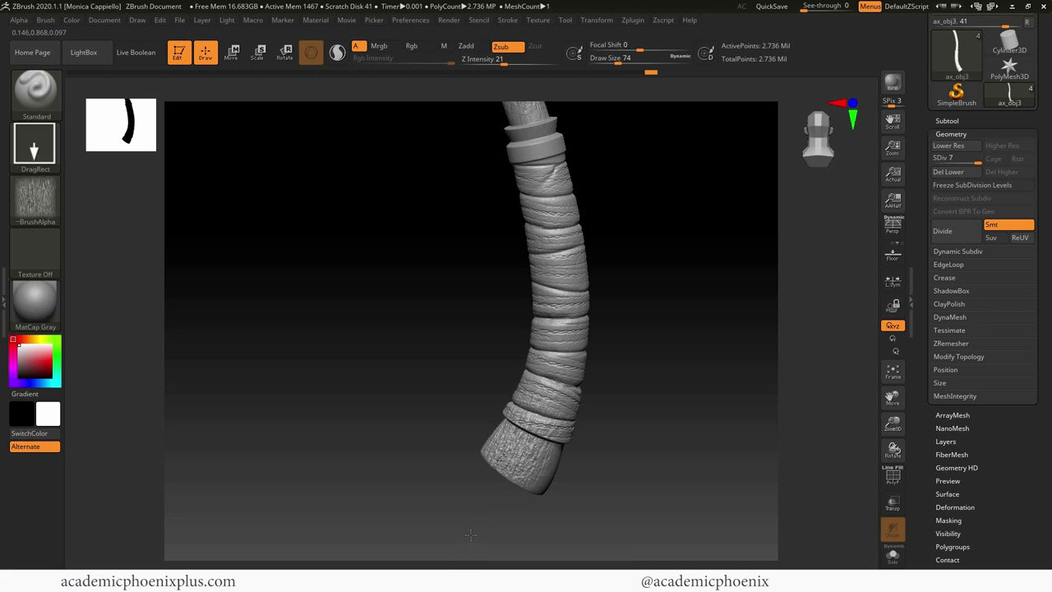
key("ctrl+z")
Mask the smooth butt end below the lowest wrap band with a rectangular mask.
left_click_drag(669, 441, 646, 383)
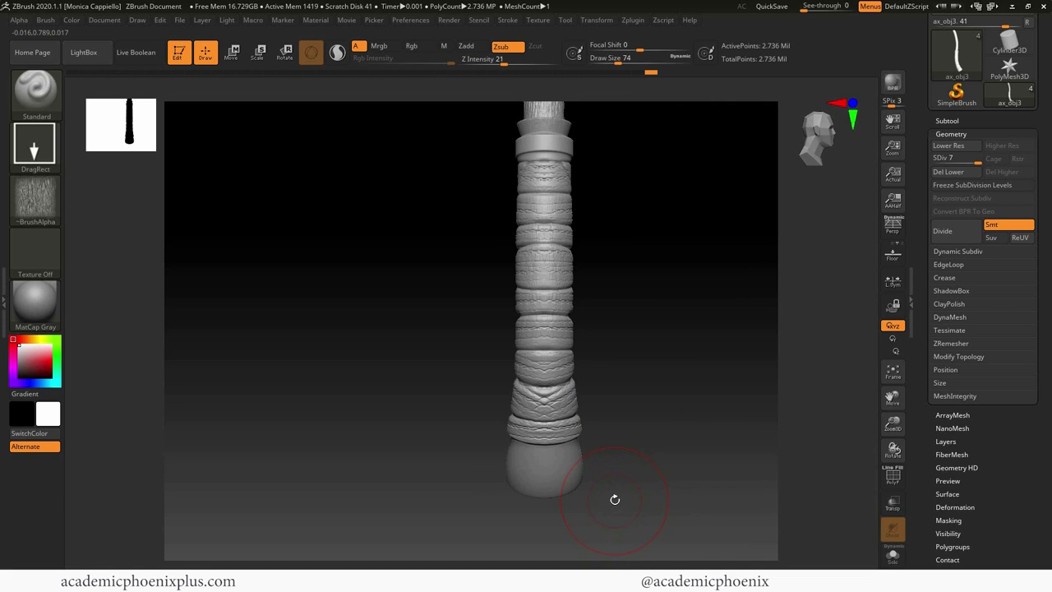
left_click_drag(616, 502, 590, 442, "alt")
key("ctrl")
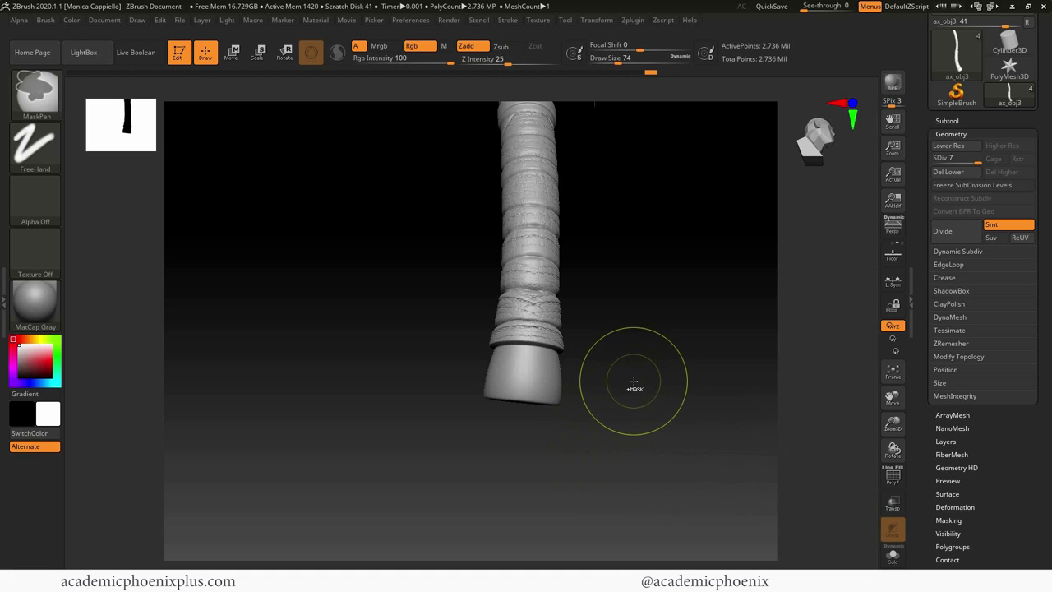
mouse_move(639, 493)
left_mouse_down("ctrl")
mouse_move(482, 423)
mouse_move(437, 343)
left_mouse_up("ctrl")
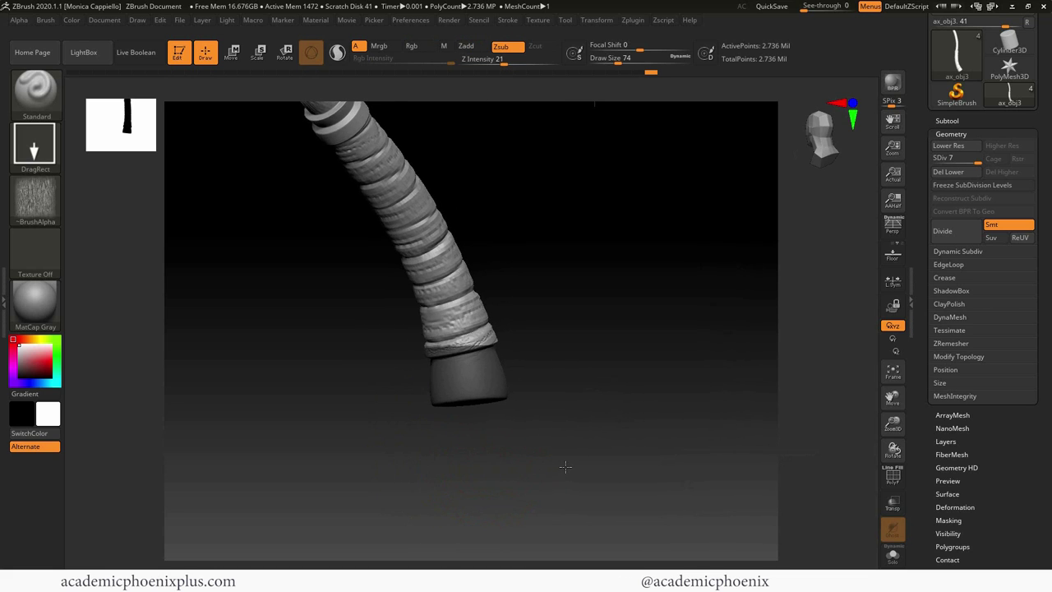
left_click_drag(566, 467, 458, 409)
Clear the mask from the lower wrap bands with rectangular unmask selections, keeping the butt end masked.
key("ctrl")
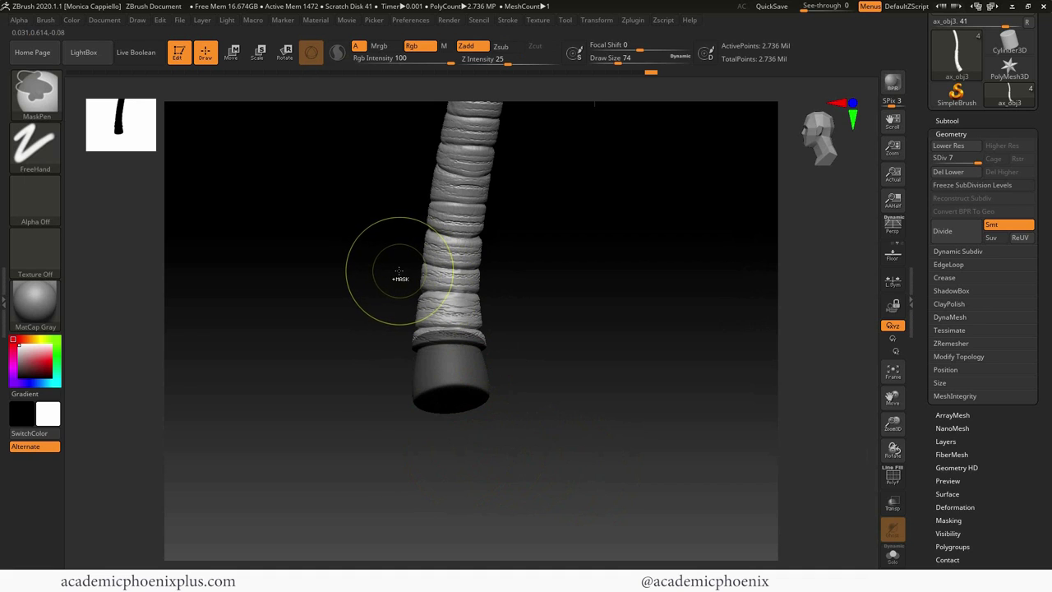
key("alt")
key("ctrl")
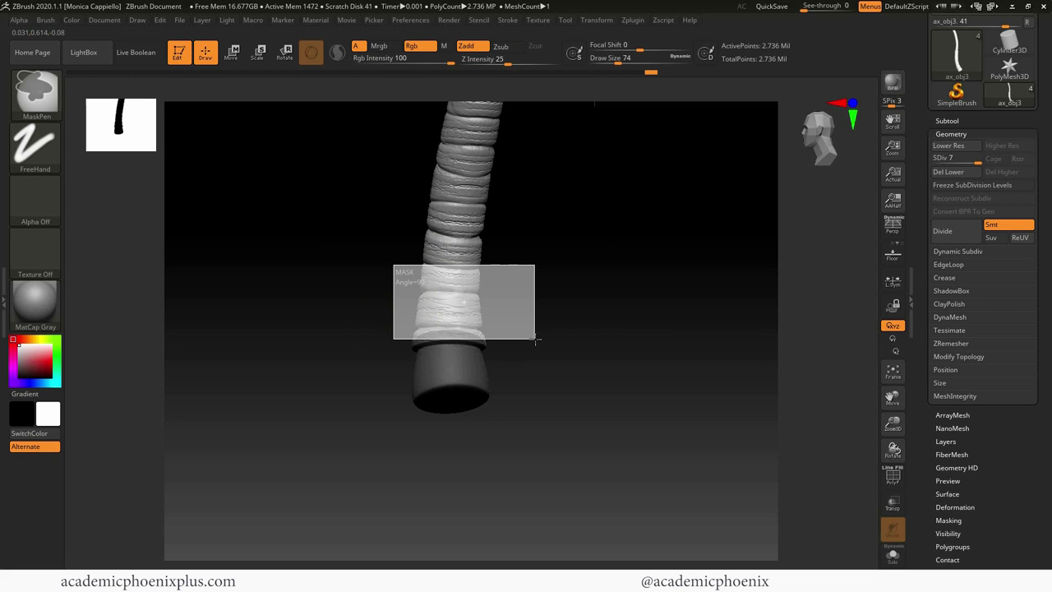
left_click_drag(535, 339, 614, 348, "ctrl+alt")
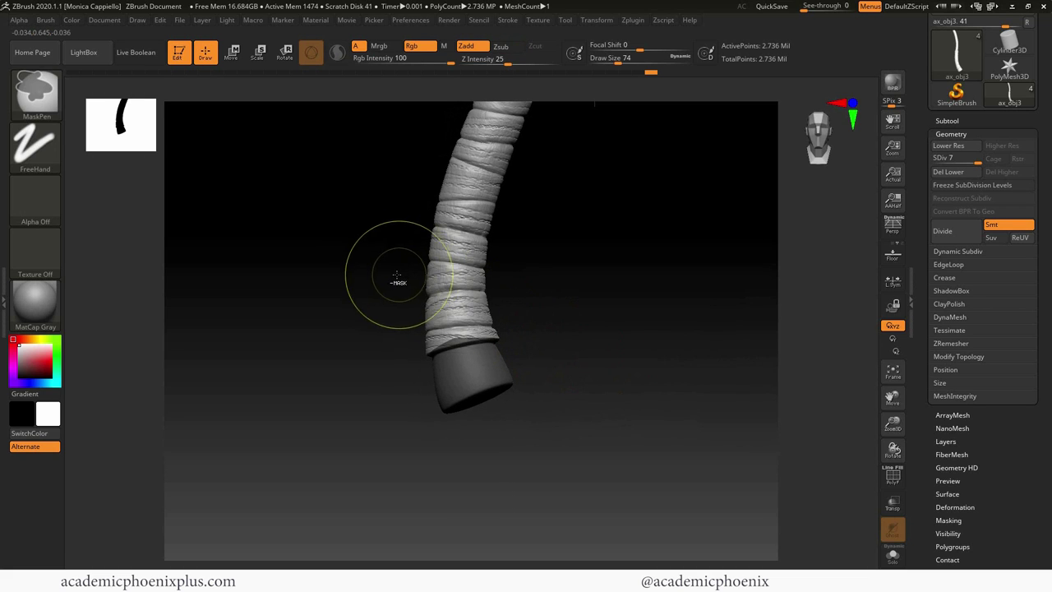
left_click_drag(479, 340, 530, 339, "ctrl+alt")
left_click_drag(569, 340, 627, 340)
mouse_move(528, 340)
left_mouse_down()
mouse_move(591, 337)
mouse_move(473, 324)
left_mouse_up()
key("ctrl")
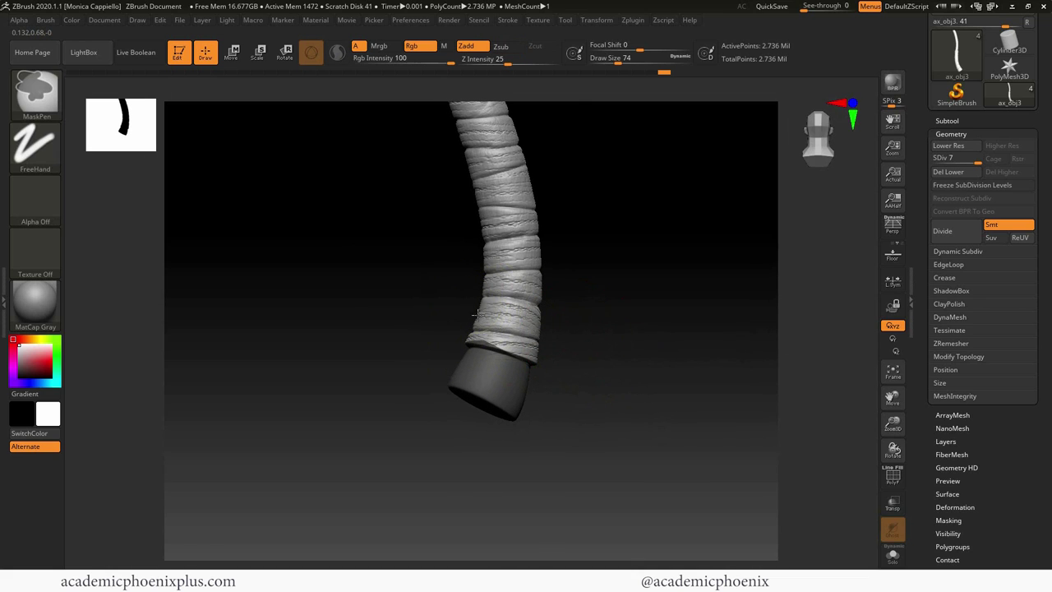
mouse_move(609, 351)
left_mouse_down()
mouse_move(655, 353)
mouse_move(618, 348)
left_mouse_up()
mouse_move(328, 275)
left_mouse_down("ctrl")
mouse_move(441, 301)
mouse_move(533, 344)
left_mouse_up("ctrl")
left_click_drag(622, 348, 588, 350)
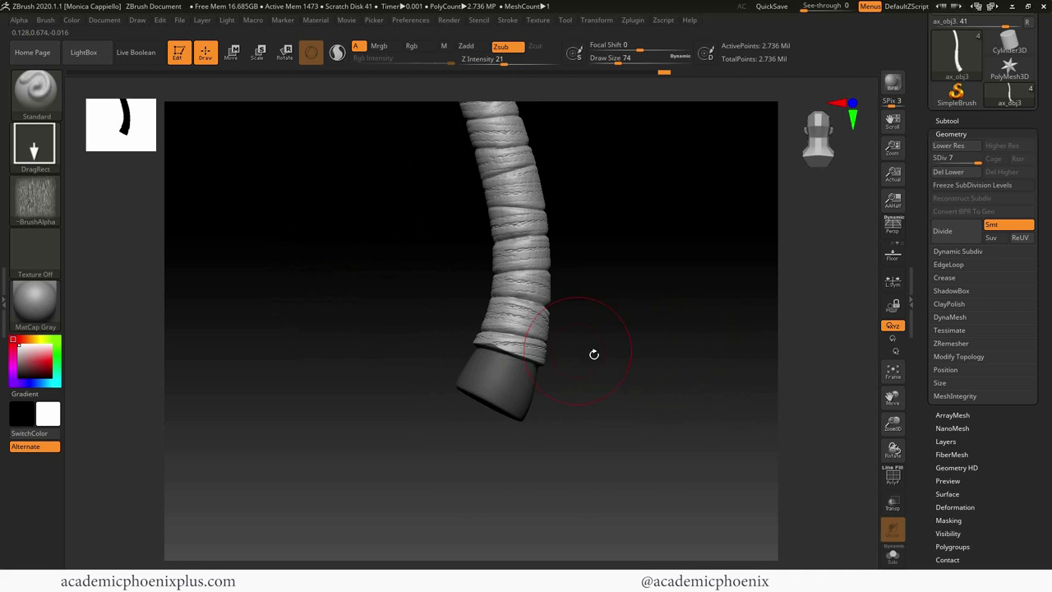
Refine the mask edge along the seam between the lowest wrap band and the butt end, using MaskPen at draw size 10.
mouse_move(670, 380)
left_mouse_down("shift")
mouse_move(693, 369)
mouse_move(652, 378)
left_mouse_up("shift")
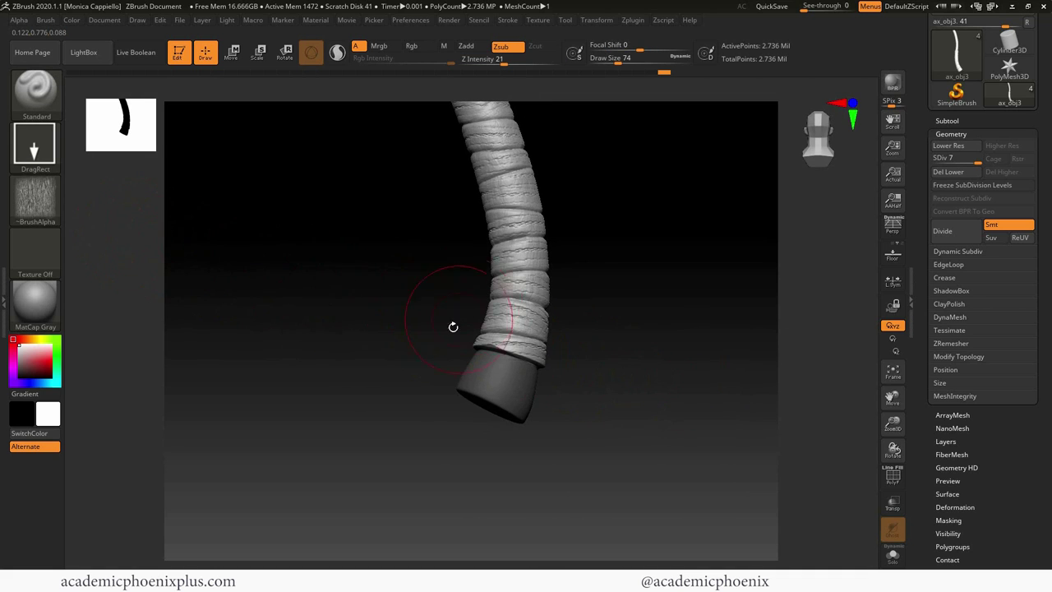
key("shift")
key("ctrl")
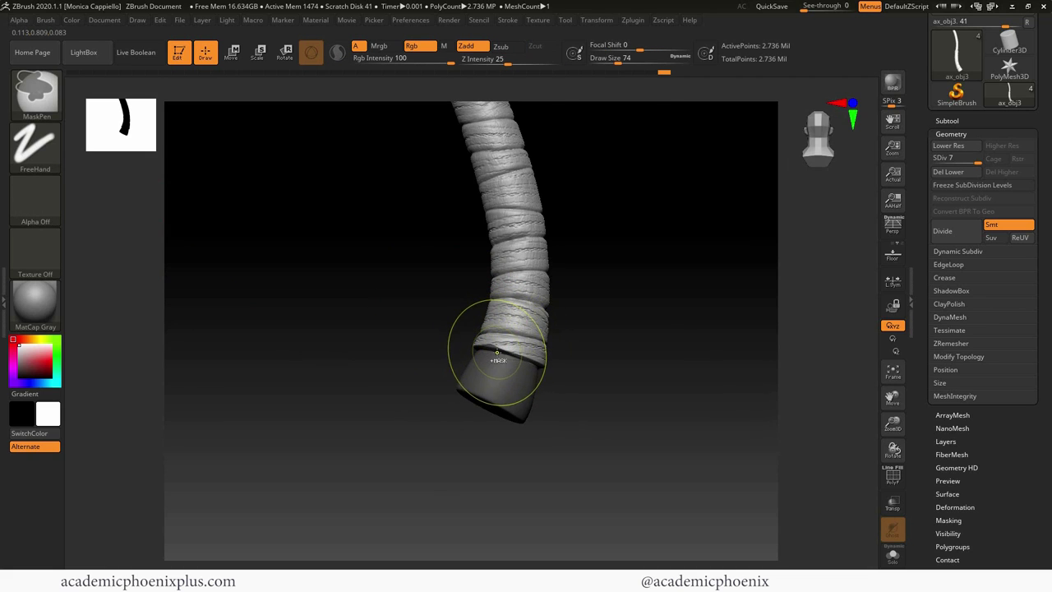
key("alt")
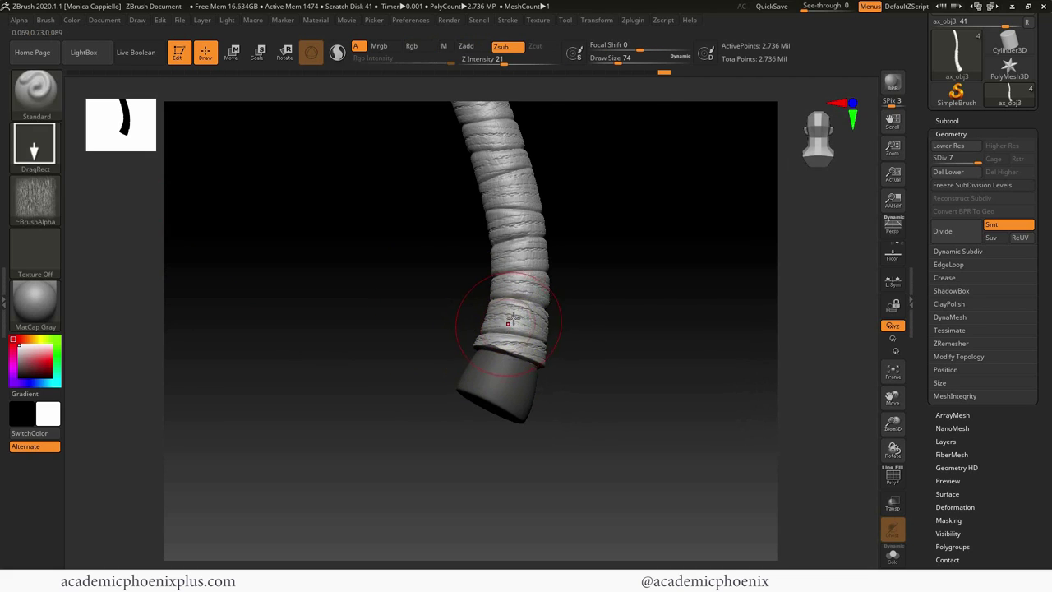
key("bracketleft")
key("ctrl")
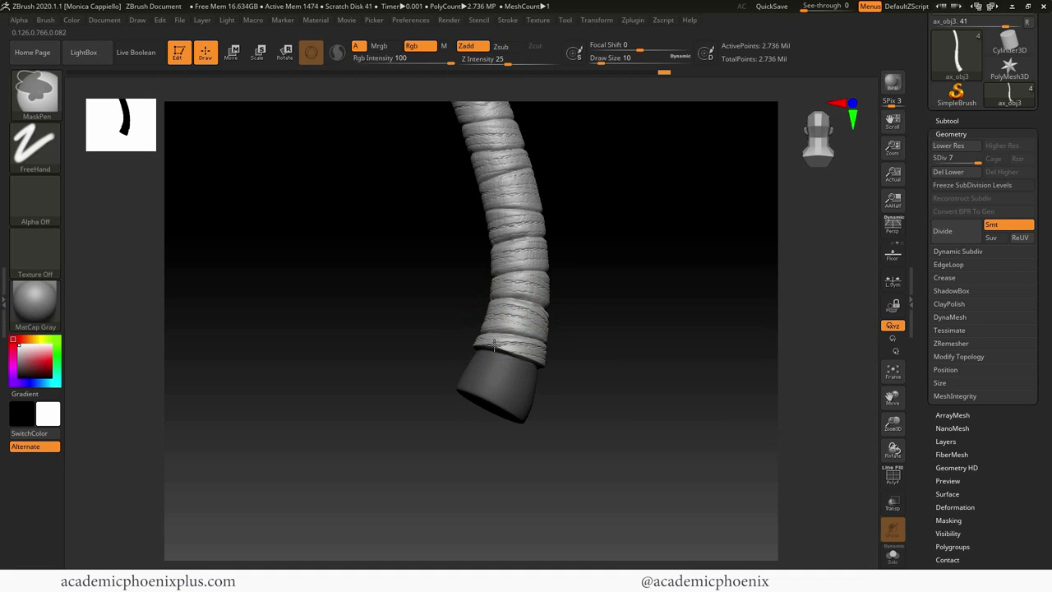
mouse_move(575, 353)
left_mouse_down()
mouse_move(637, 352)
mouse_move(535, 348)
mouse_move(563, 327)
mouse_move(416, 348)
mouse_move(509, 345)
mouse_move(441, 353)
mouse_move(500, 364)
mouse_move(488, 363)
left_mouse_up()
key("ctrl")
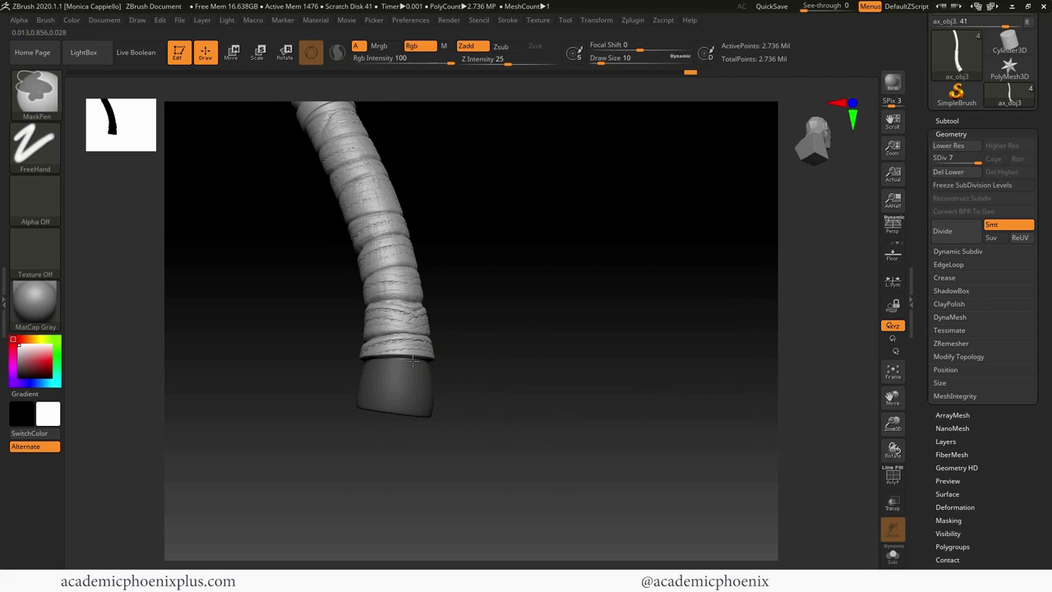
mouse_move(397, 369)
left_mouse_down()
mouse_move(493, 362)
mouse_move(427, 354)
mouse_move(372, 327)
mouse_move(469, 364)
mouse_move(469, 309)
mouse_move(369, 347)
mouse_move(491, 366)
mouse_move(477, 362)
left_mouse_up()
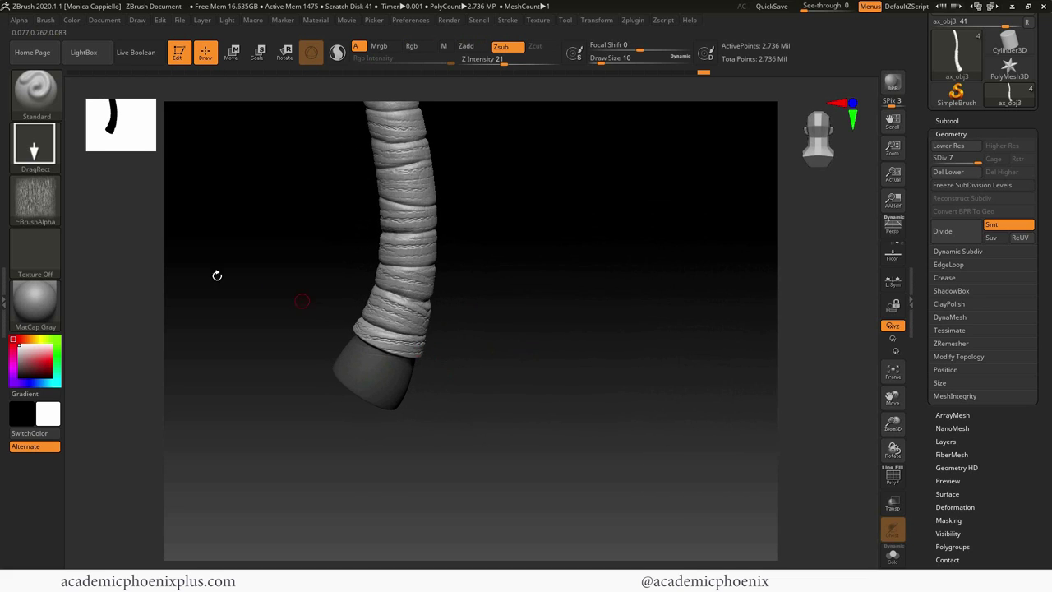
Try stamping the wood-grain alpha over the lowest wrap bands and the masked butt end, and undo the stamp.
left_click(35, 197)
mouse_move(395, 321)
left_mouse_down()
mouse_move(395, 395)
mouse_move(380, 397)
left_mouse_up()
key("ctrl+z")
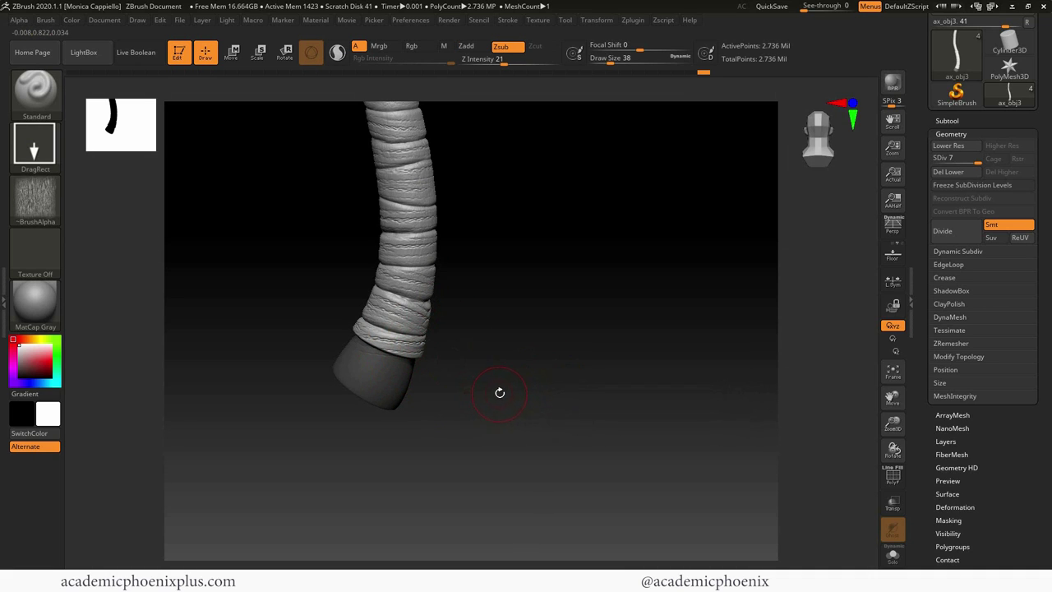
Invert the mask to protect the wrapped grip and shaft while leaving the butt end unmasked.
key("ctrl")
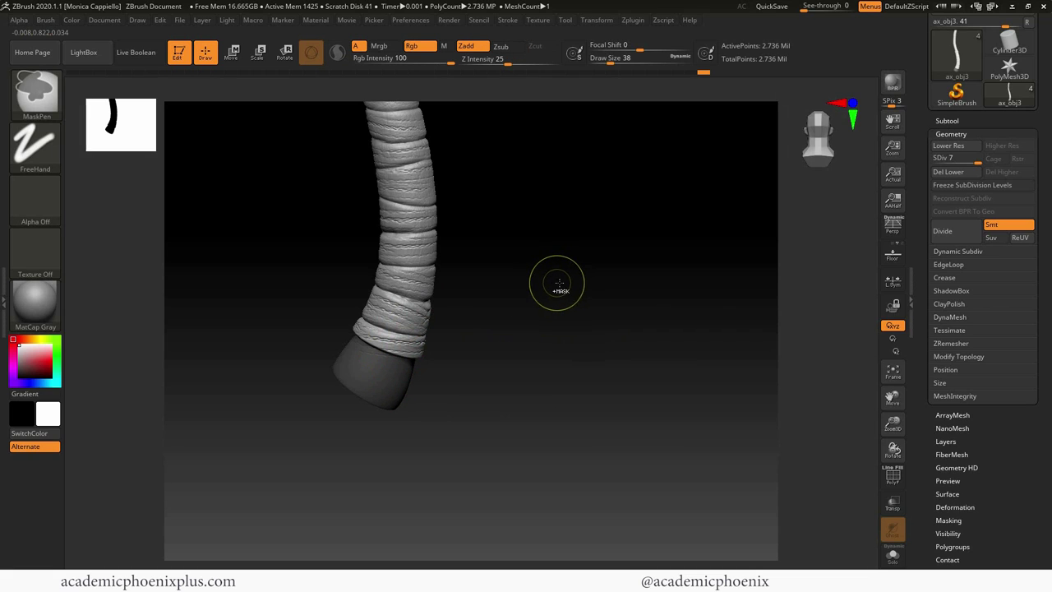
key("alt")
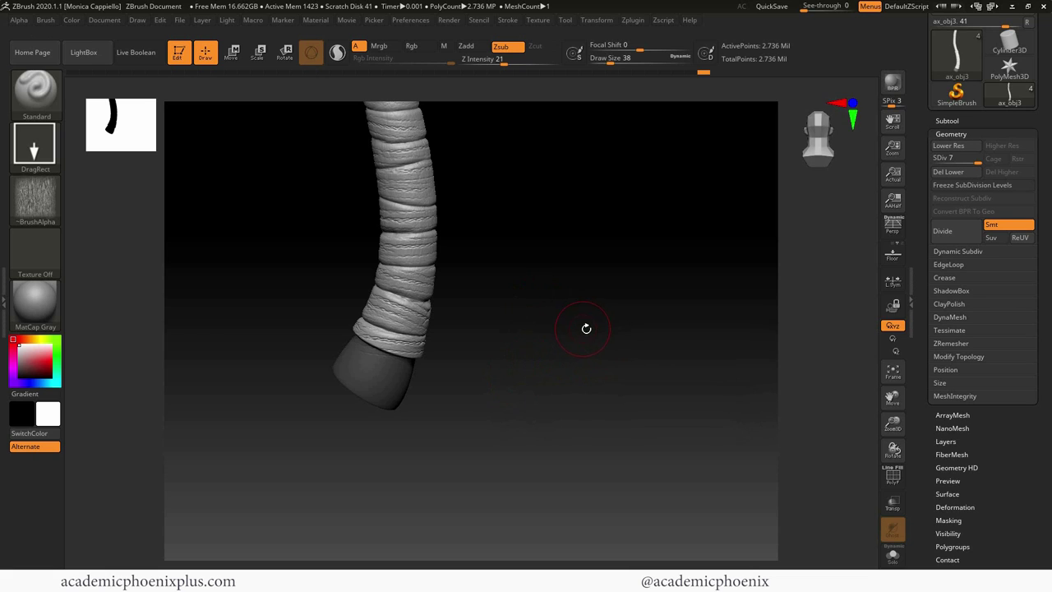
left_click(567, 332, "ctrl")
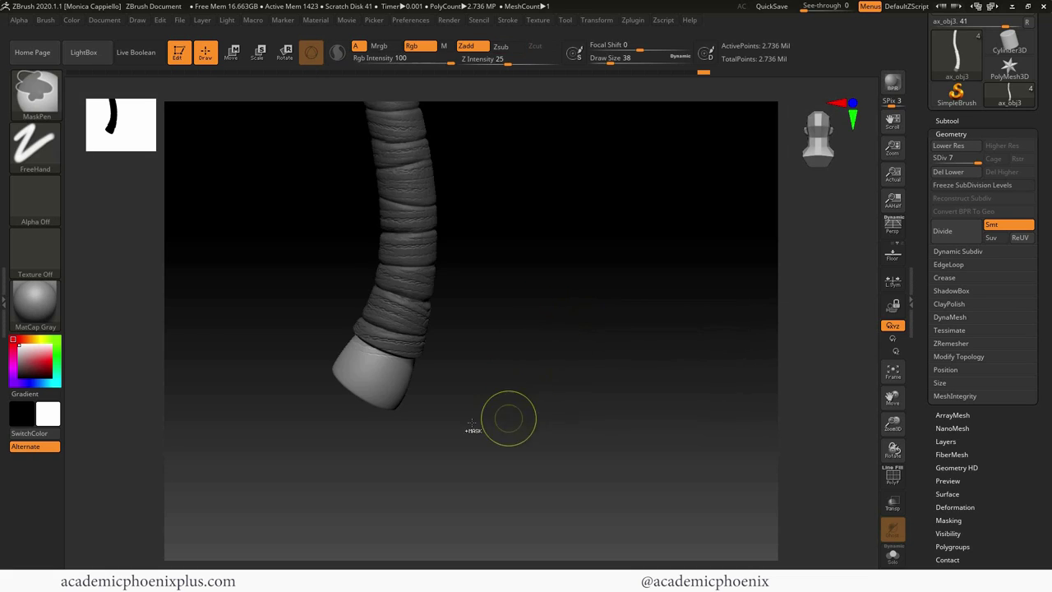
Stamp the wood-grain alpha in overlapping patches all around the unmasked butt end.
left_click(49, 207)
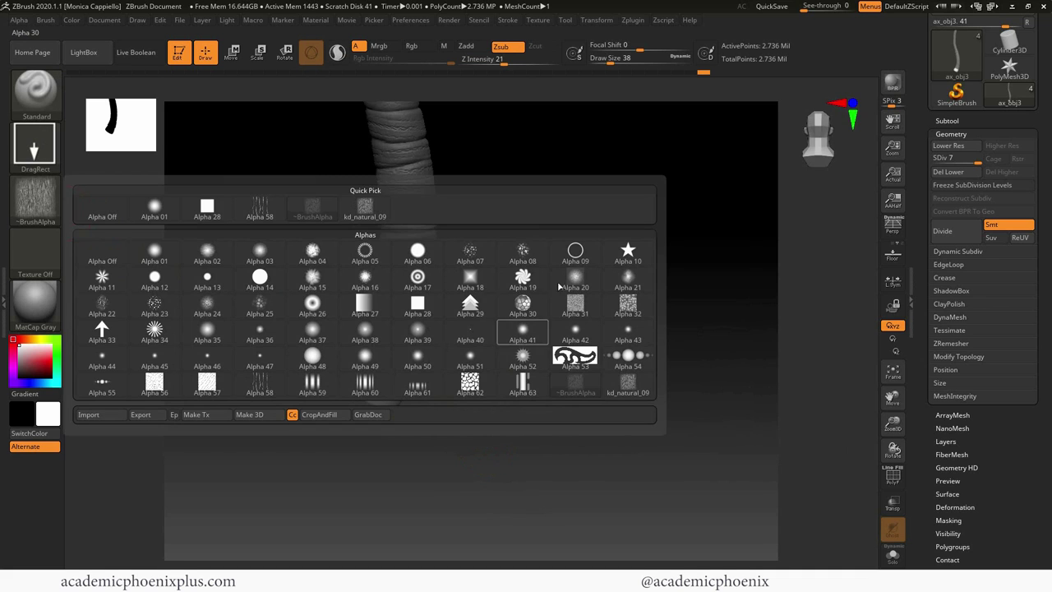
left_click_drag(376, 372, 423, 353)
mouse_move(436, 395)
left_mouse_down()
mouse_move(535, 404)
mouse_move(363, 355)
left_mouse_up()
left_click_drag(417, 378, 374, 413)
left_click_drag(467, 378, 519, 376)
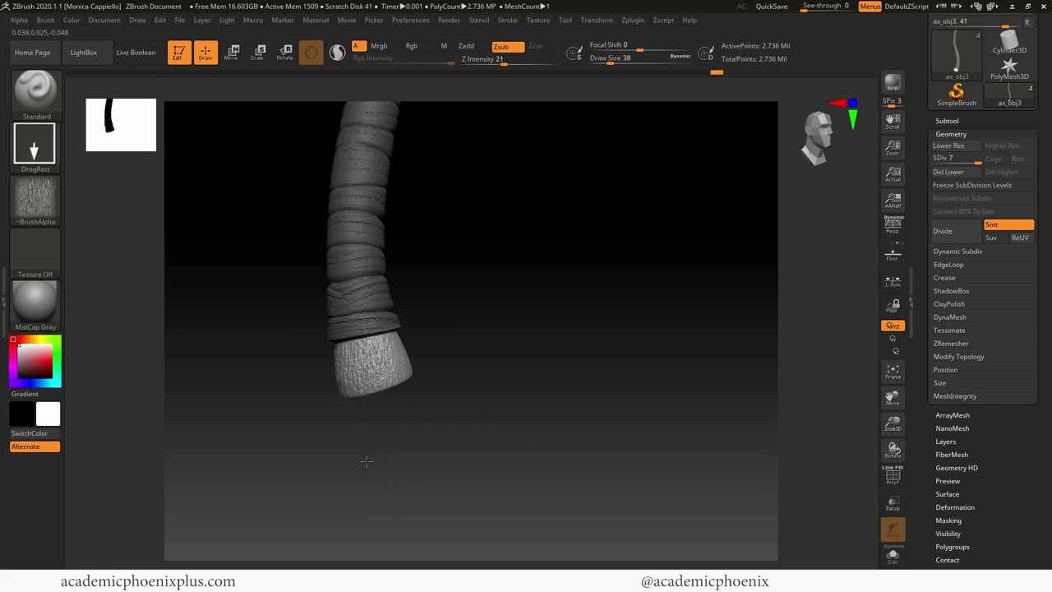
left_click_drag(372, 465, 469, 413)
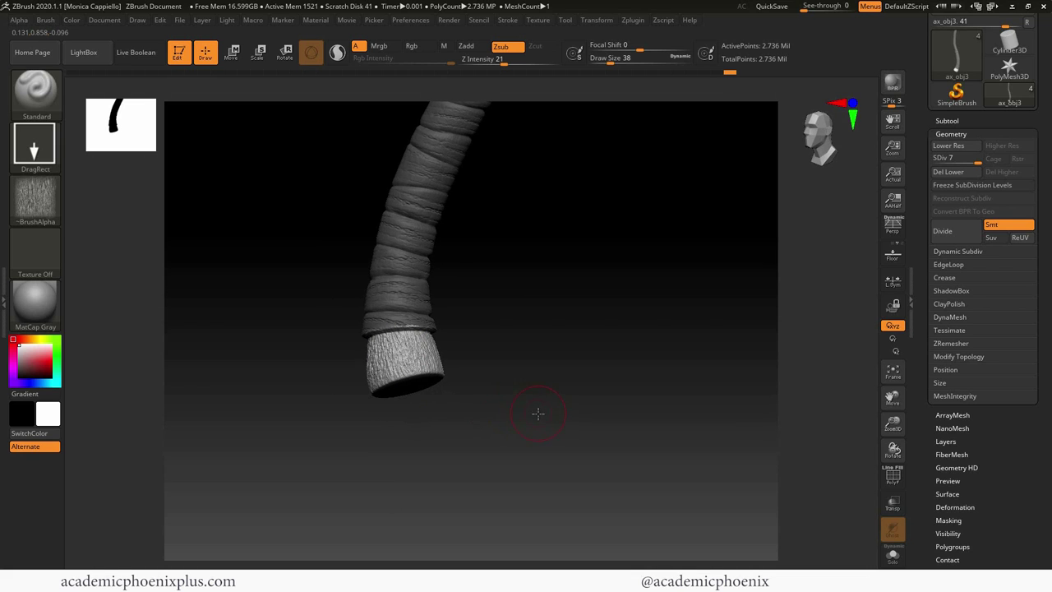
mouse_move(540, 416)
left_mouse_down()
mouse_move(573, 404)
mouse_move(558, 419)
left_mouse_up()
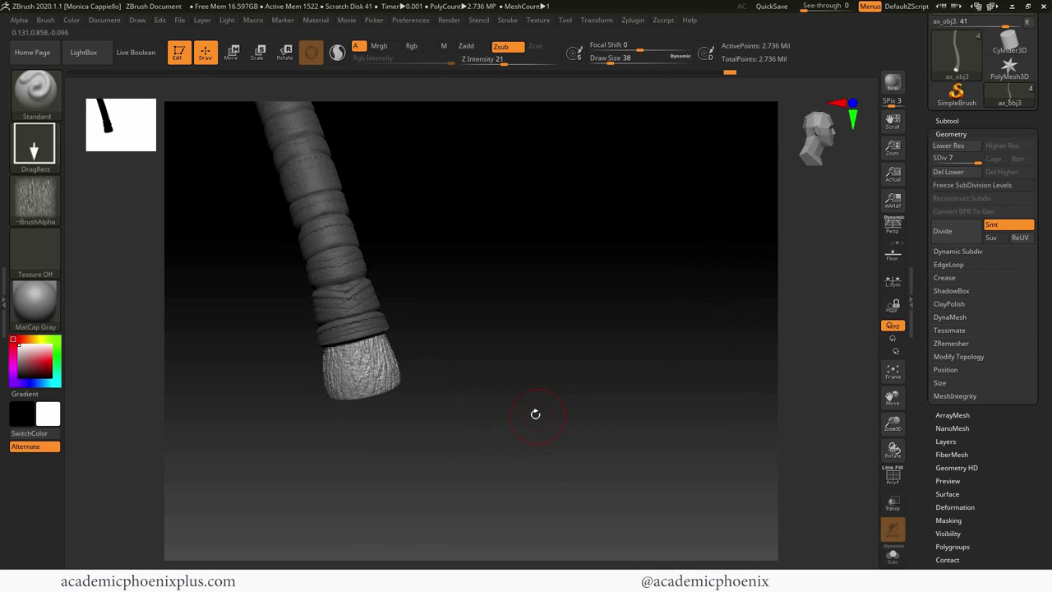
Clear the mask from the handle and check the texture along its full length.
mouse_move(466, 284)
left_mouse_down("ctrl")
mouse_move(530, 337)
mouse_move(529, 353)
left_mouse_up("ctrl")
mouse_move(481, 449)
left_mouse_down()
mouse_move(477, 413)
mouse_move(540, 394)
mouse_move(498, 369)
mouse_move(489, 305)
left_mouse_up()
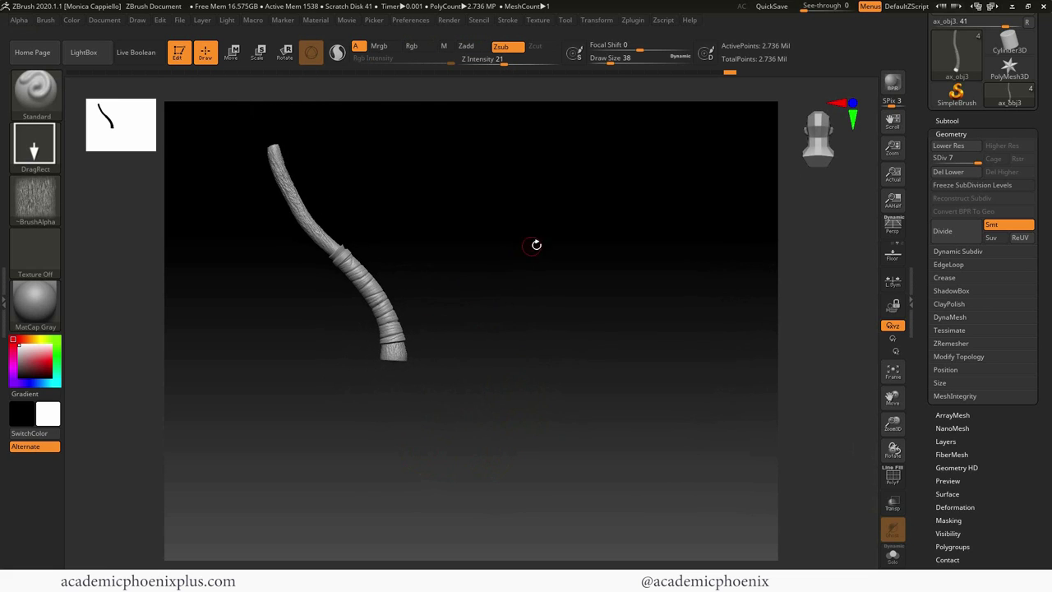
left_click_drag(535, 252, 454, 341)
left_click_drag(924, 285, 923, 286)
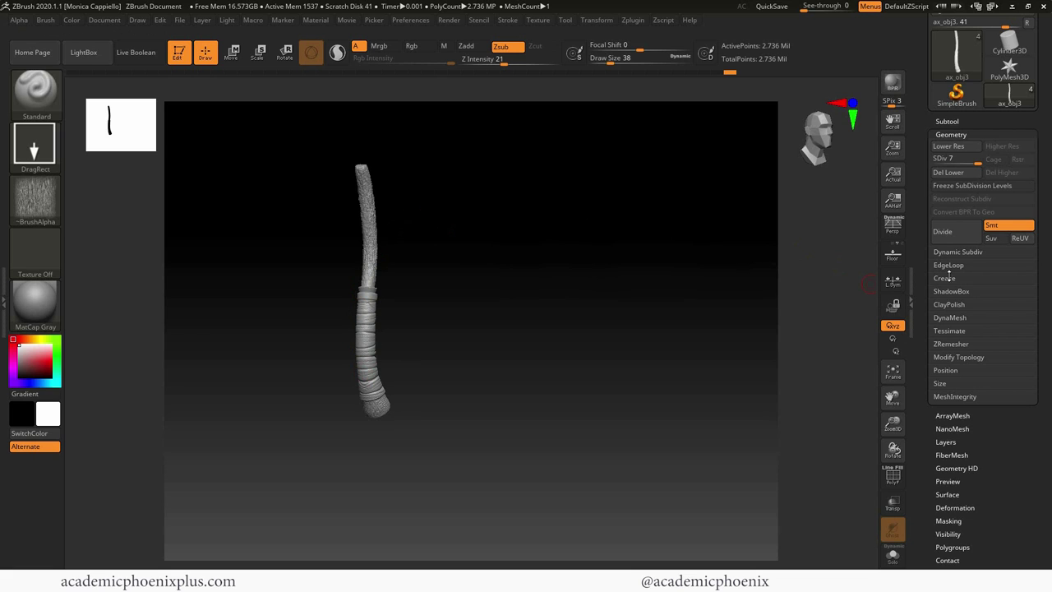
Turn on the visibility of the ax_obj, ax_obj1 and ax_obj2 subtools to view the whole axe with its finished handle.
left_click(951, 134)
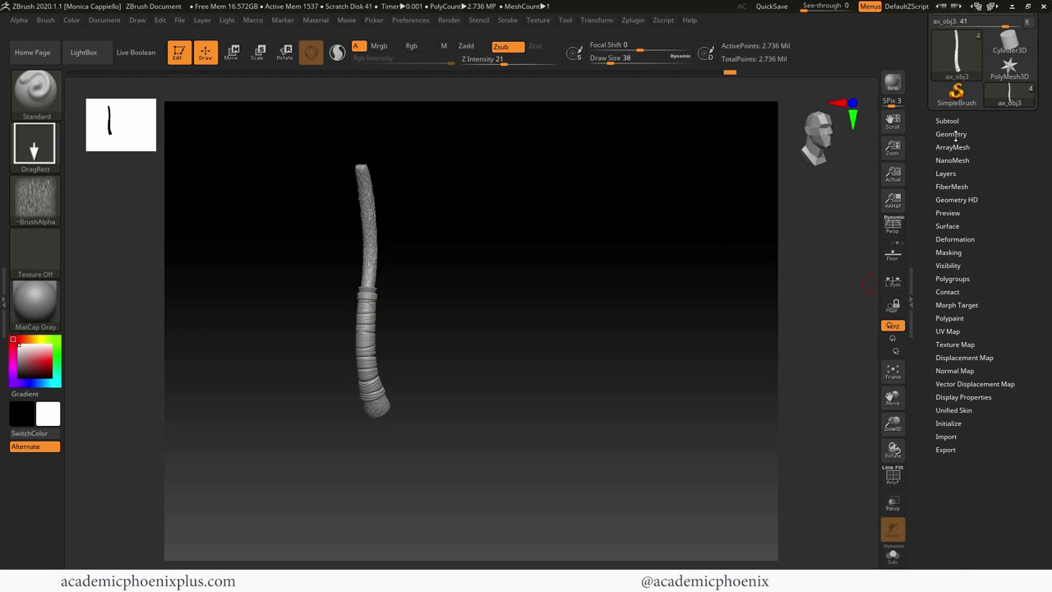
left_click(949, 121)
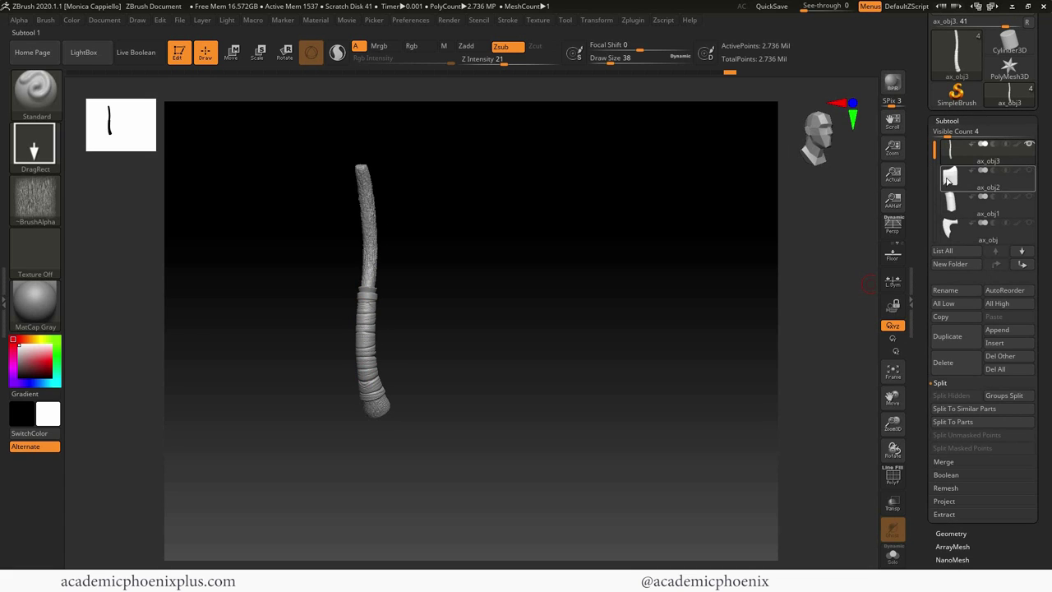
mouse_move(1030, 178)
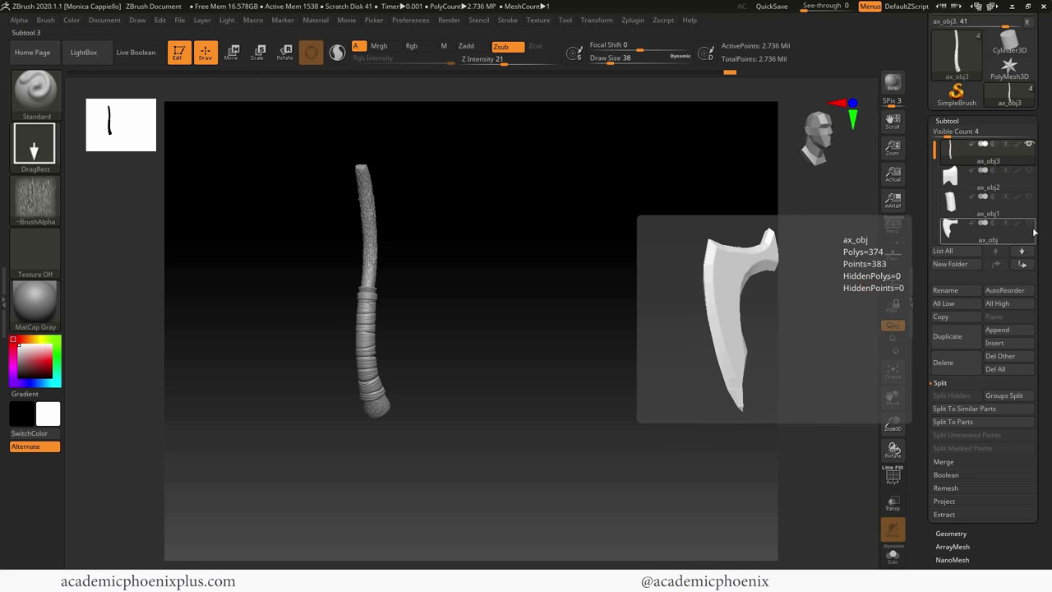
left_click(1030, 202)
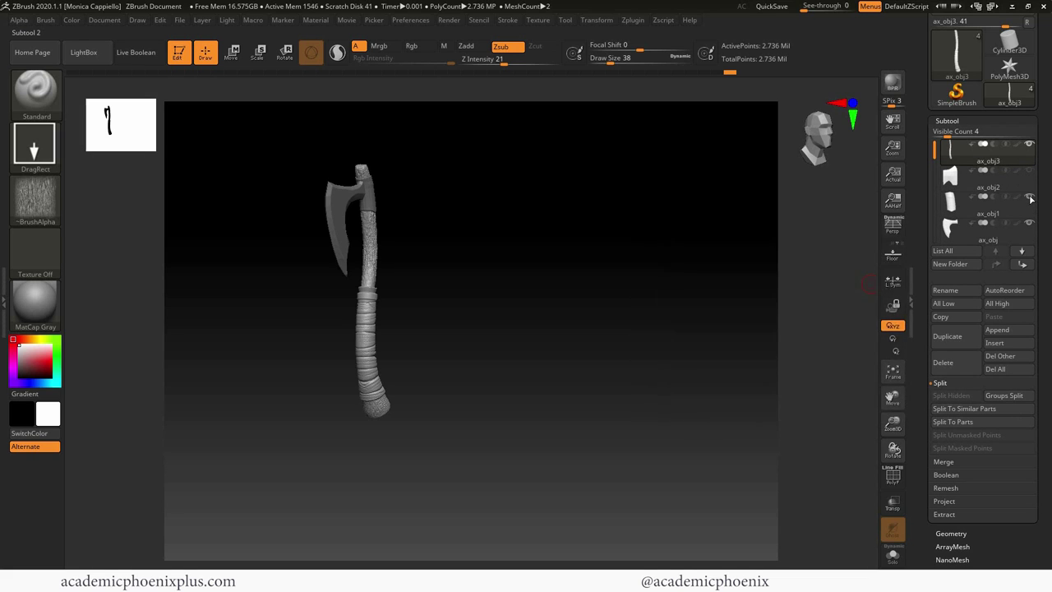
left_click(1035, 189)
left_click(1033, 170)
left_click_drag(513, 236, 451, 239)
left_click_drag(613, 239, 625, 333)
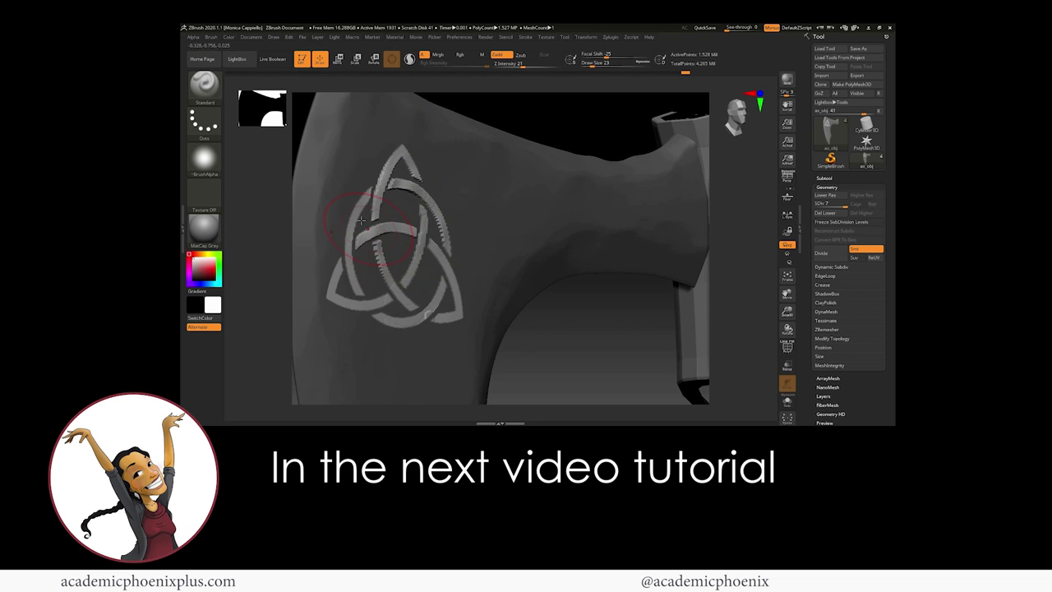